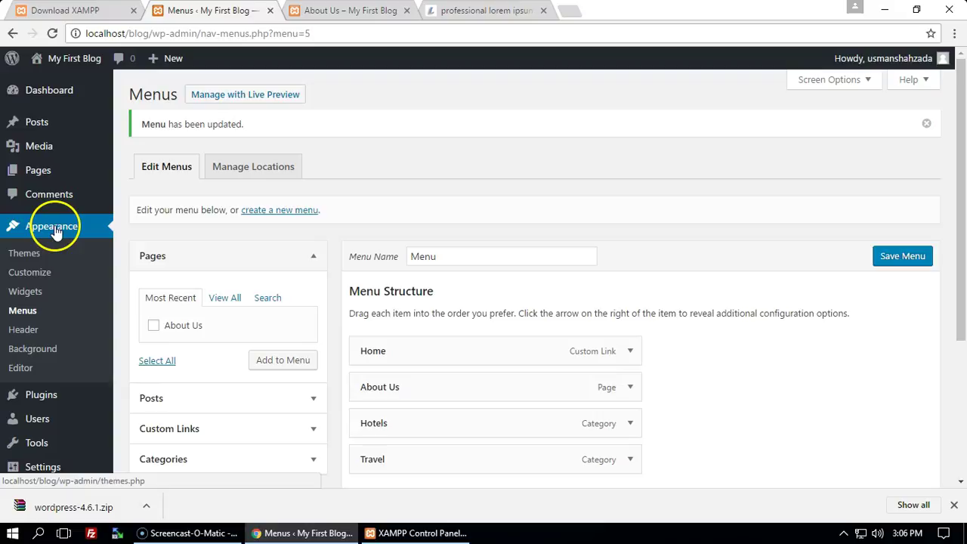
Step: Open the blog's installed themes and go to the page for adding a new theme
click(30, 256)
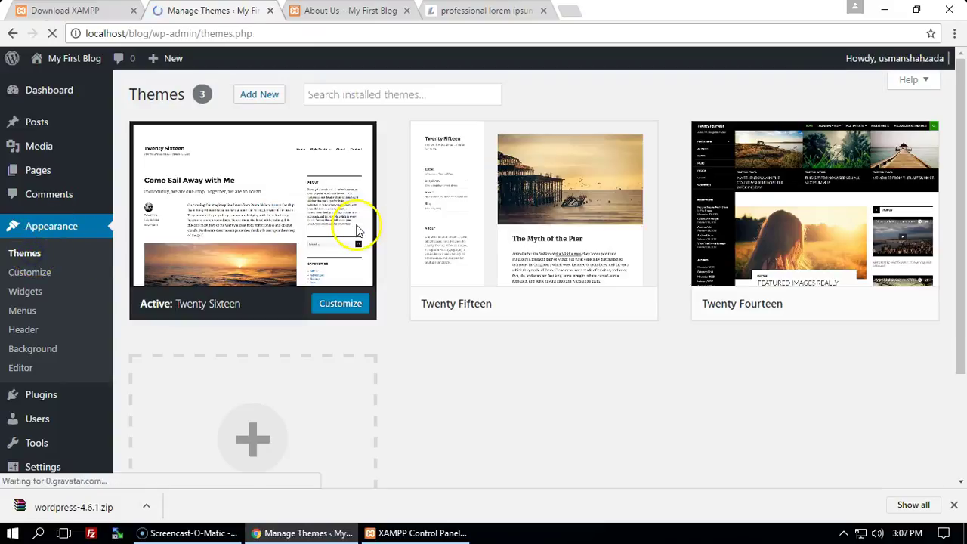
scroll(903, 298, down, 2)
scroll(904, 298, up, 2)
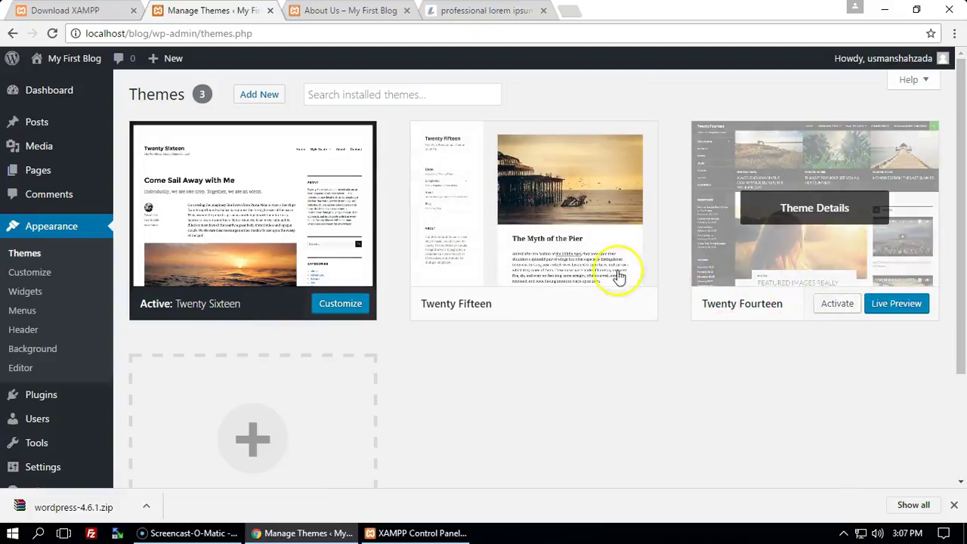
click(256, 99)
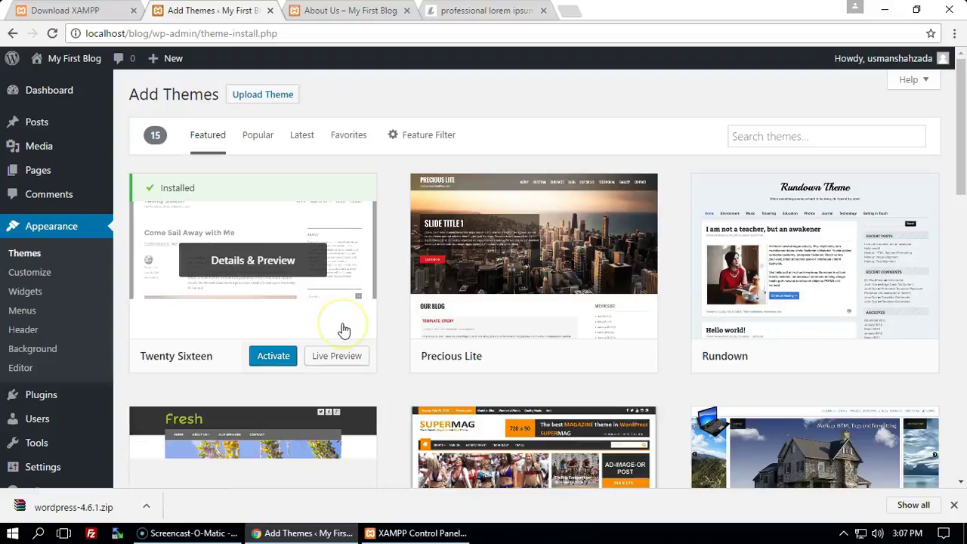
Step: Look through the featured themes available to install and the list of popular ones
scroll(914, 242, down, 7)
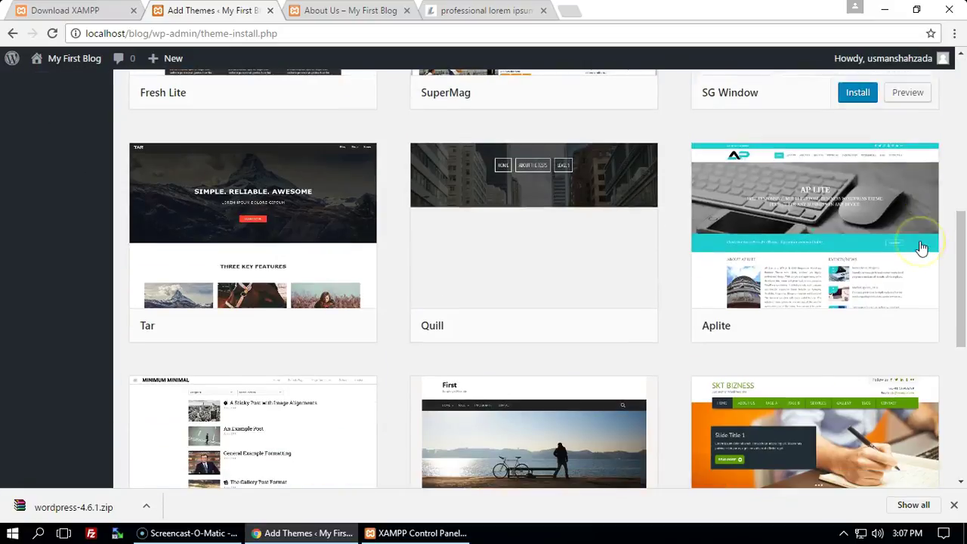
scroll(350, 270, up, 8)
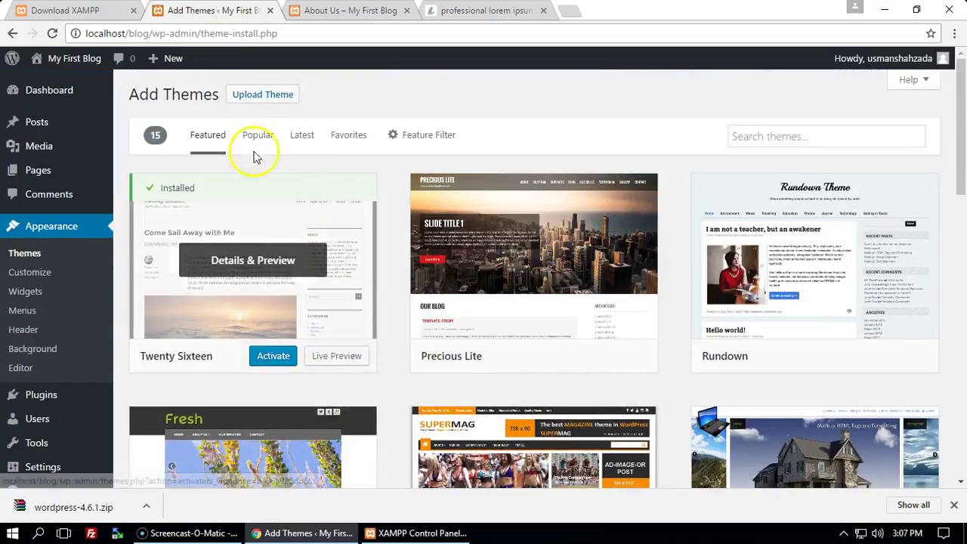
click(256, 136)
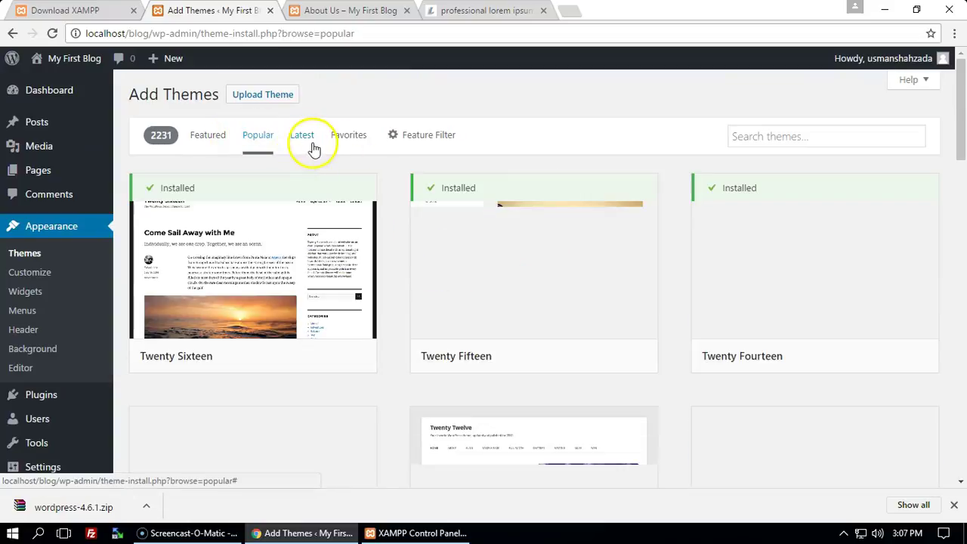
mouse_move(288, 262)
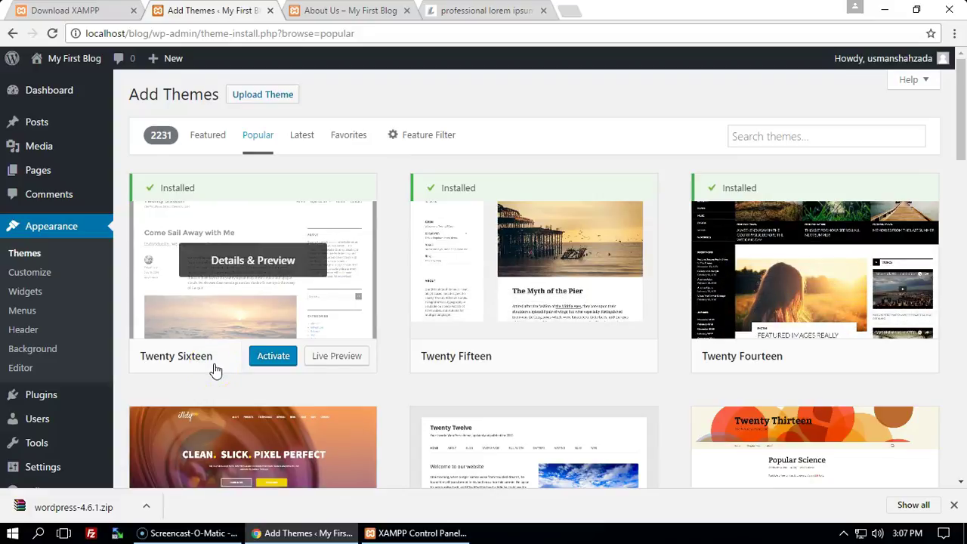
Step: Find the Hannari theme among the featured themes, install it and activate it
click(208, 135)
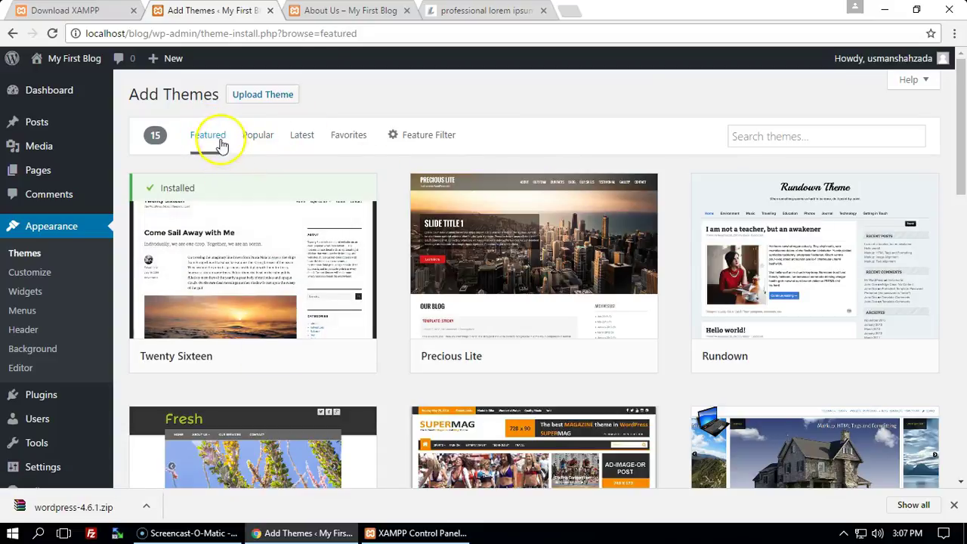
scroll(856, 195, down, 1)
scroll(854, 191, down, 3)
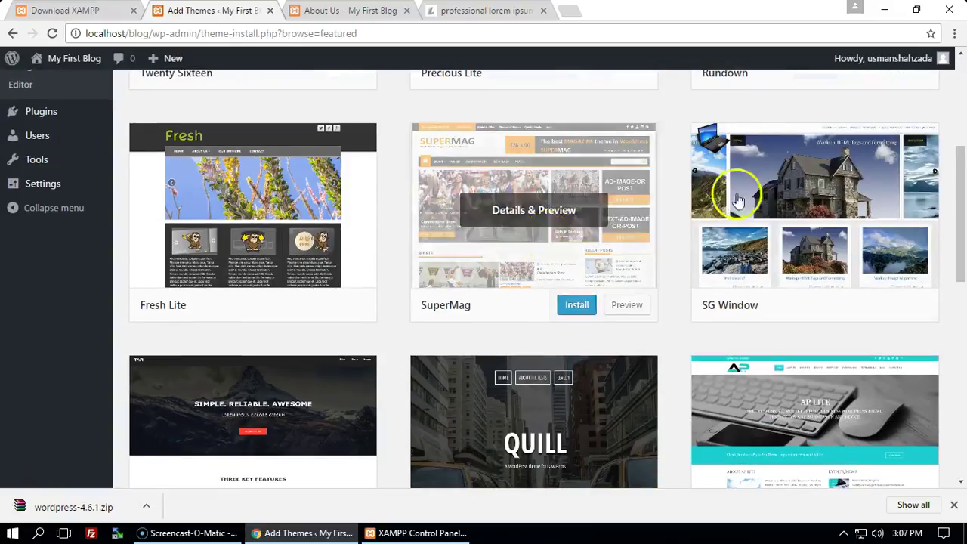
scroll(754, 199, down, 3)
scroll(938, 231, down, 2)
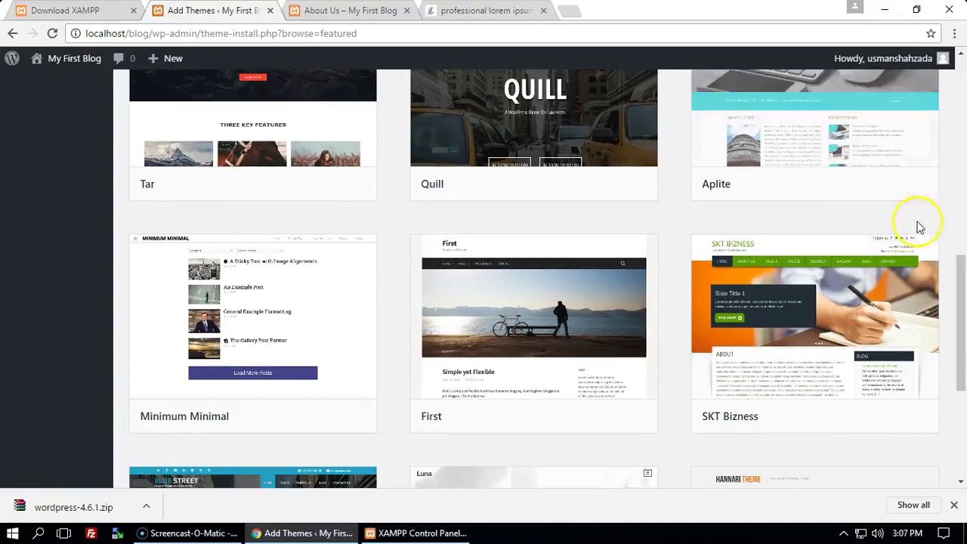
scroll(743, 228, down, 2)
scroll(743, 235, down, 2)
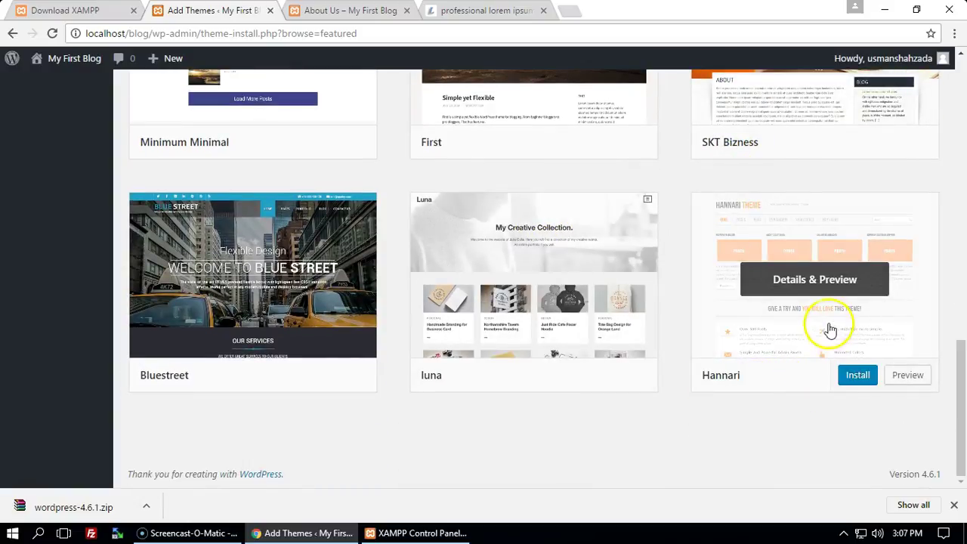
click(862, 378)
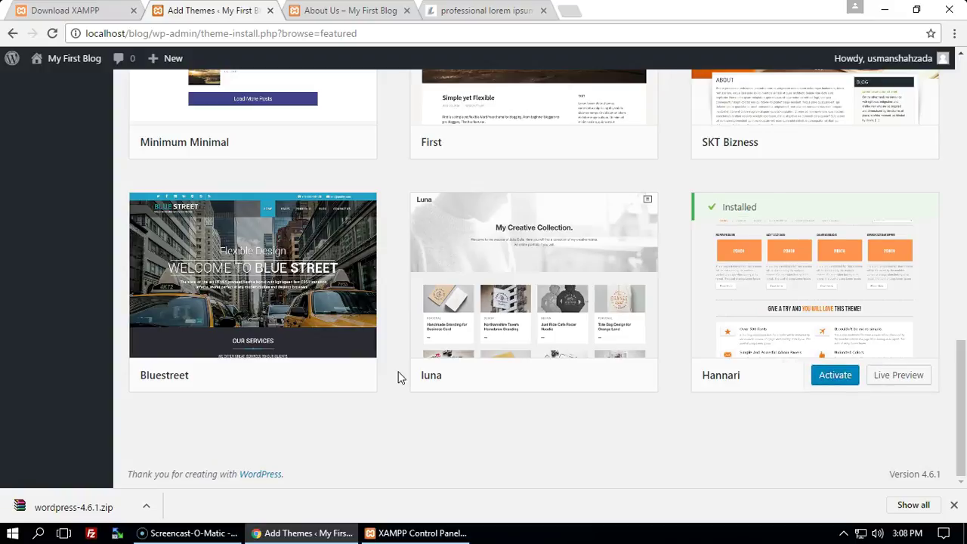
click(832, 374)
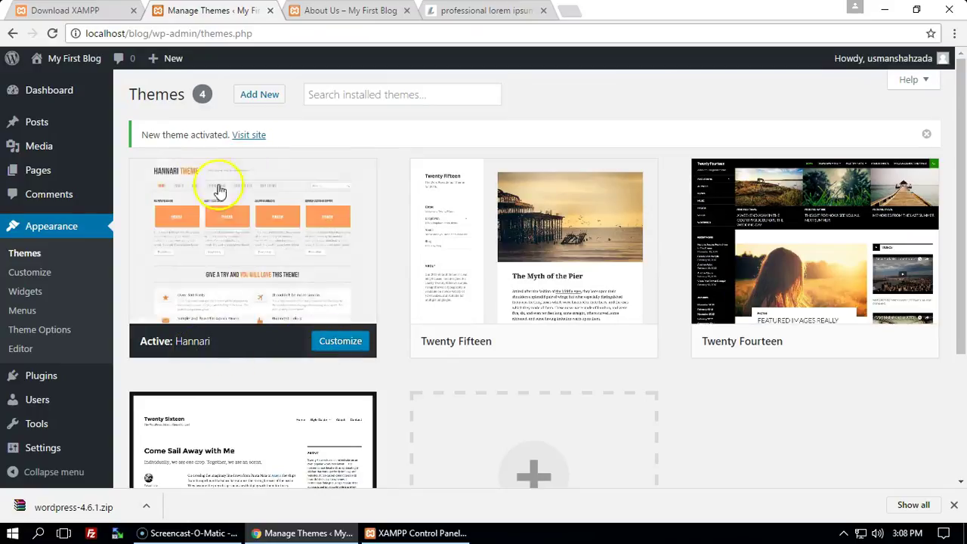
Step: Open the site in a new tab and examine the home page's look under the Hannari theme
right_click(242, 140)
click(264, 145)
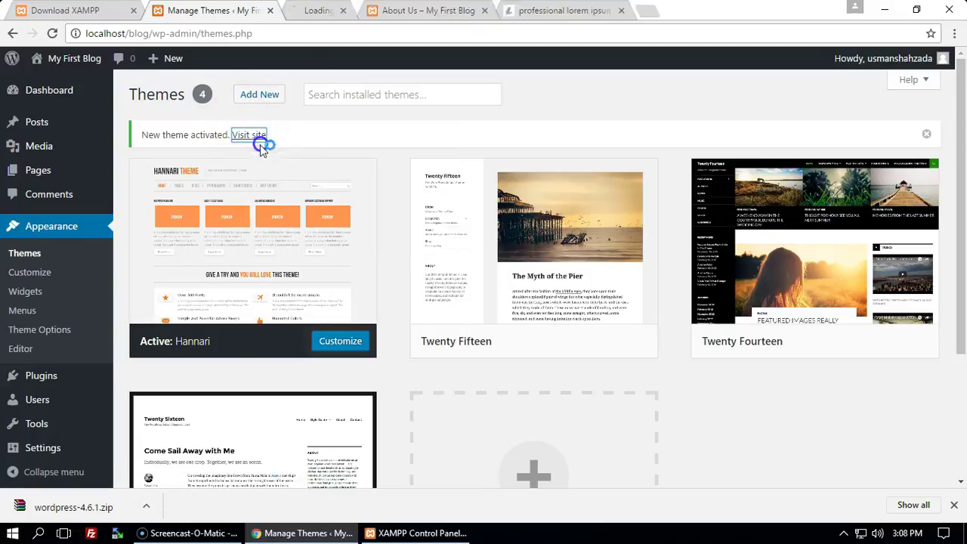
click(333, 11)
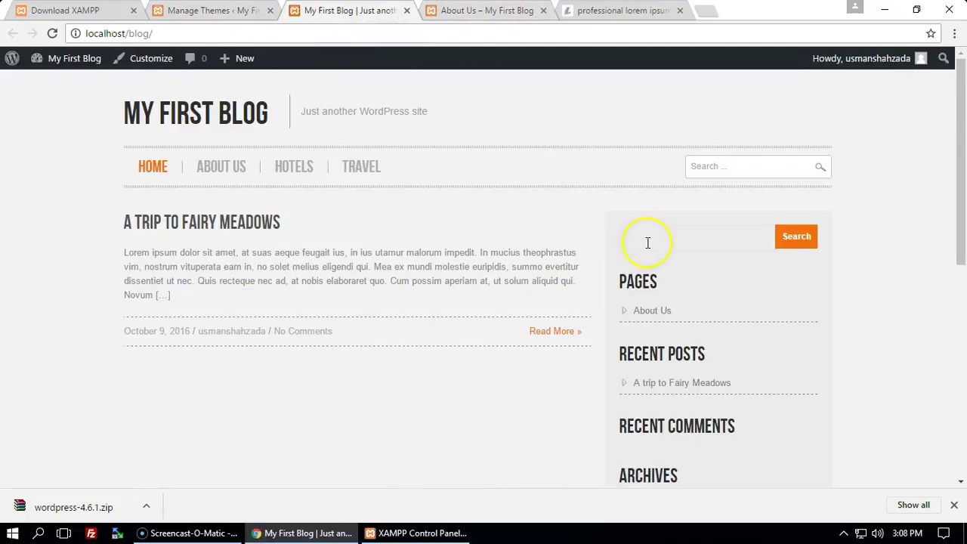
scroll(672, 260, down, 6)
scroll(675, 259, up, 6)
Step: Load wordpress.org in place of the About Us page, open its theme directory and look through the featured themes
click(197, 11)
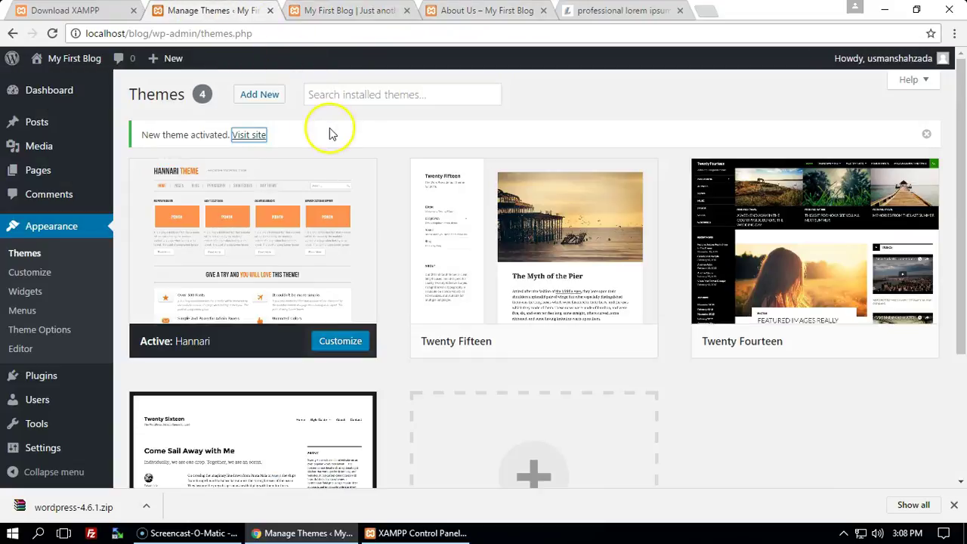
click(479, 11)
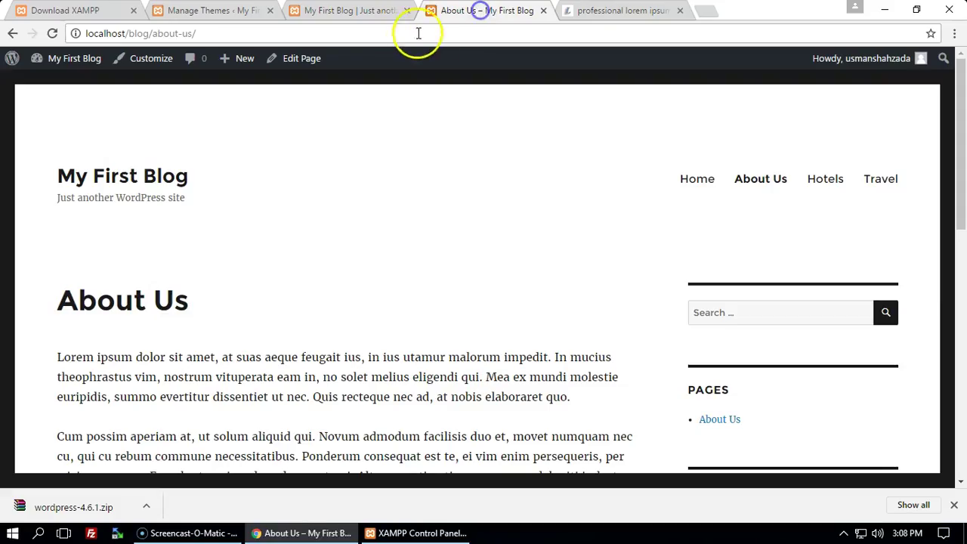
click(412, 34)
text(wordpress.org)
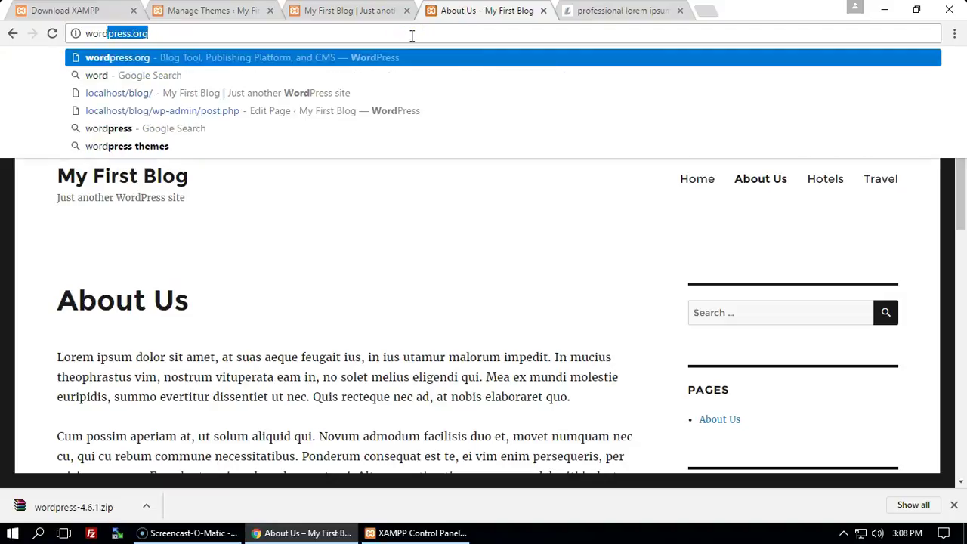
key(Return)
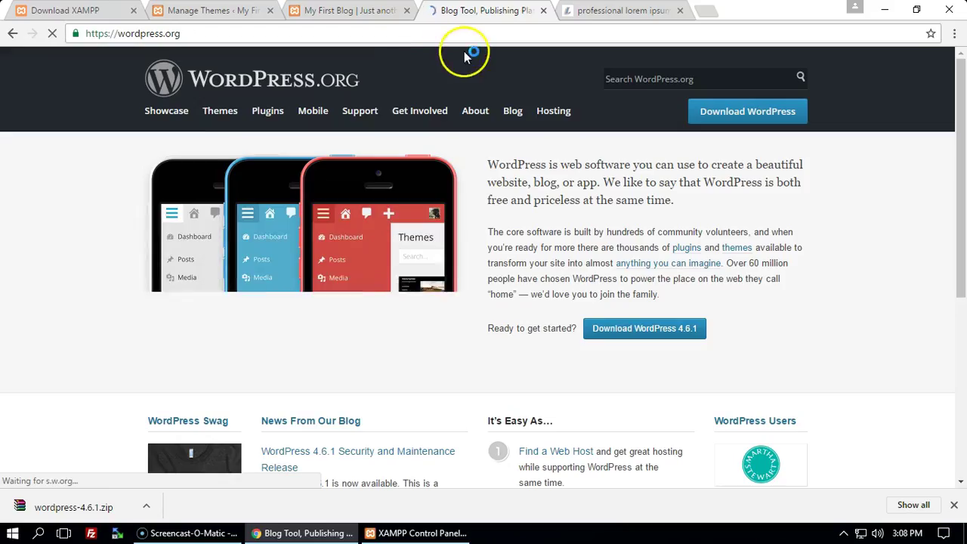
click(228, 117)
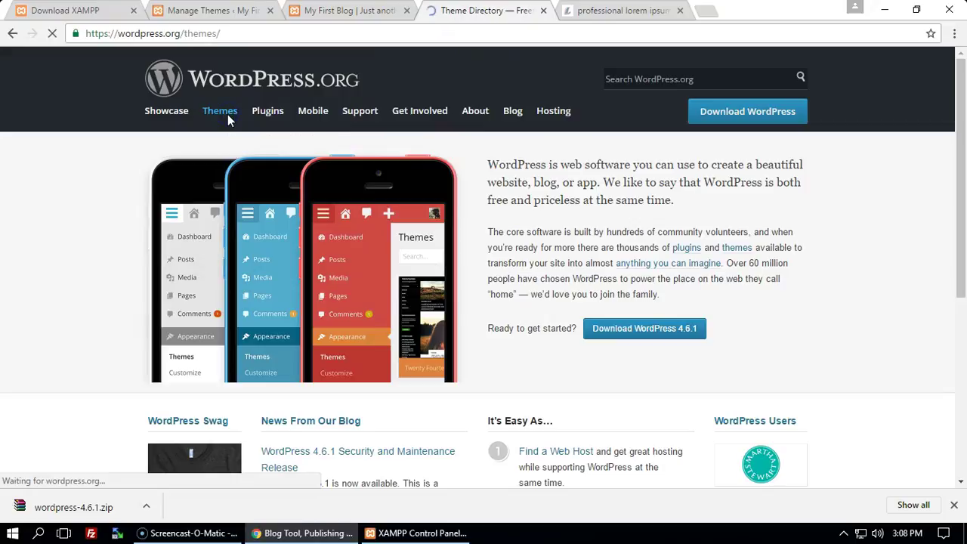
scroll(412, 210, down, 9)
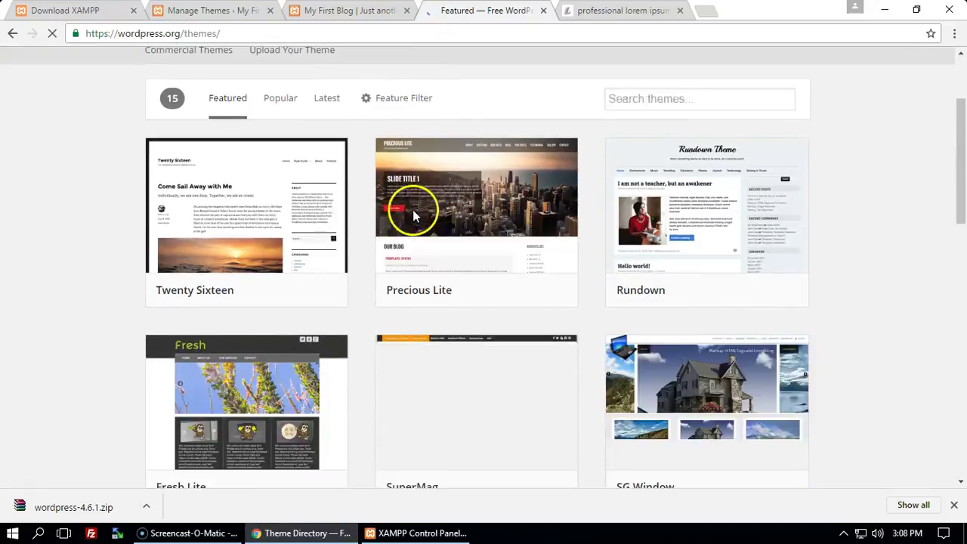
scroll(412, 216, down, 4)
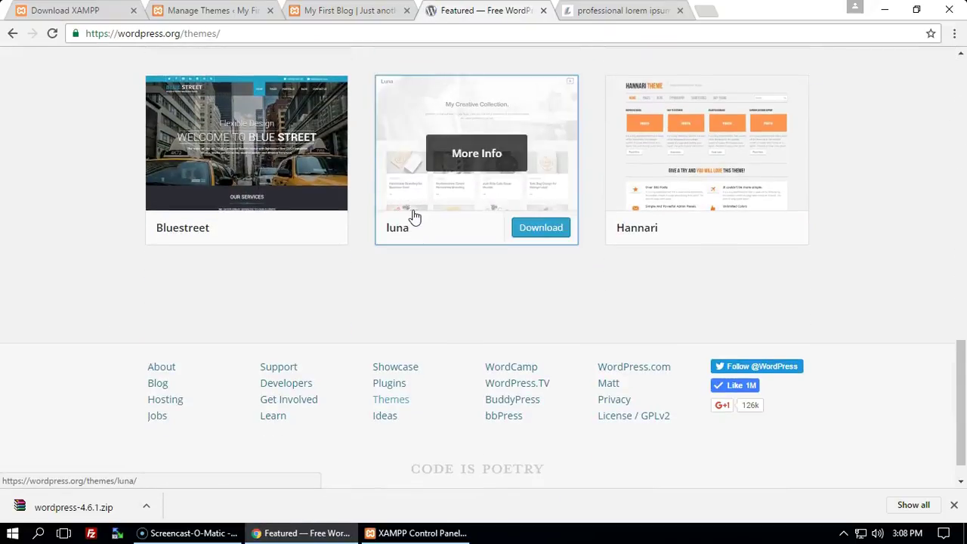
scroll(792, 321, up, 12)
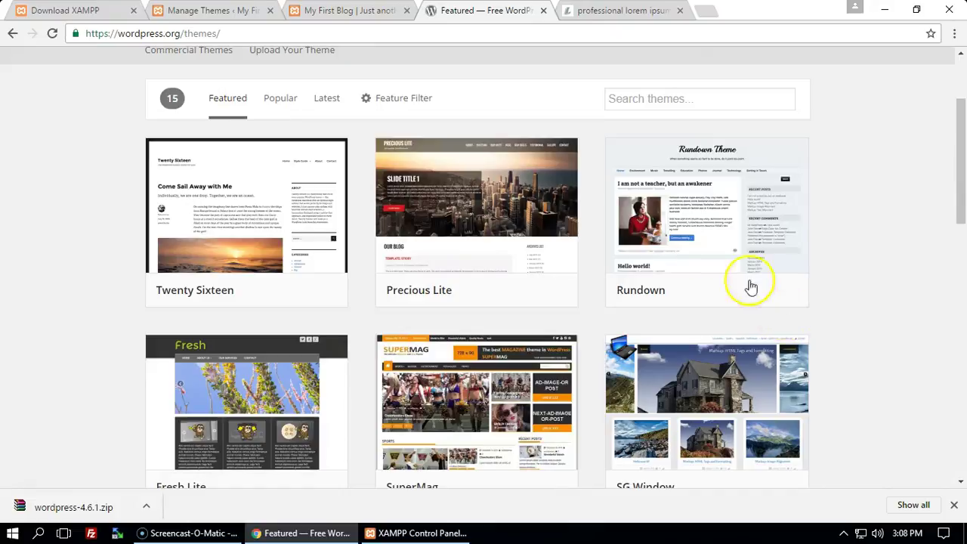
mouse_move(684, 246)
scroll(684, 246, up, 1)
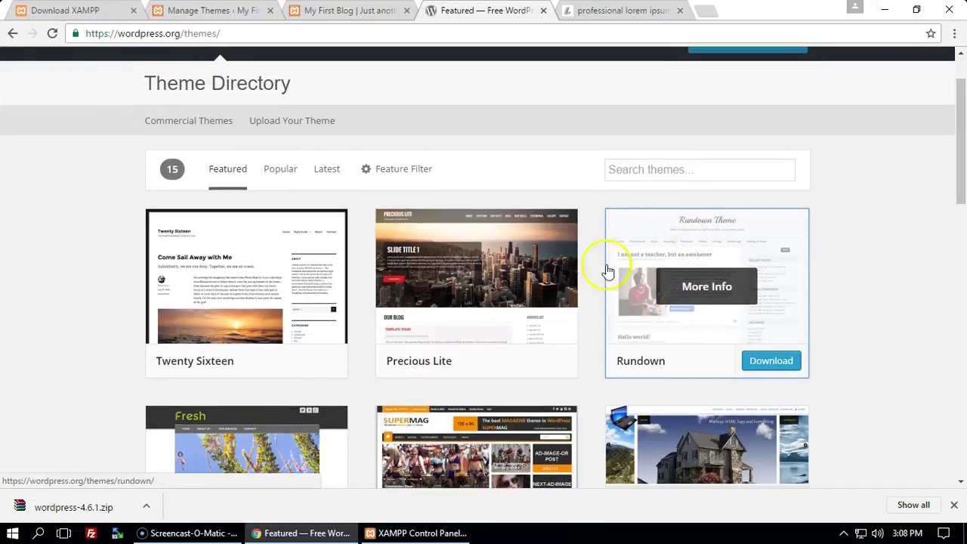
Step: Find the ColorMag theme among the directory's popular themes and download its zip file
click(283, 176)
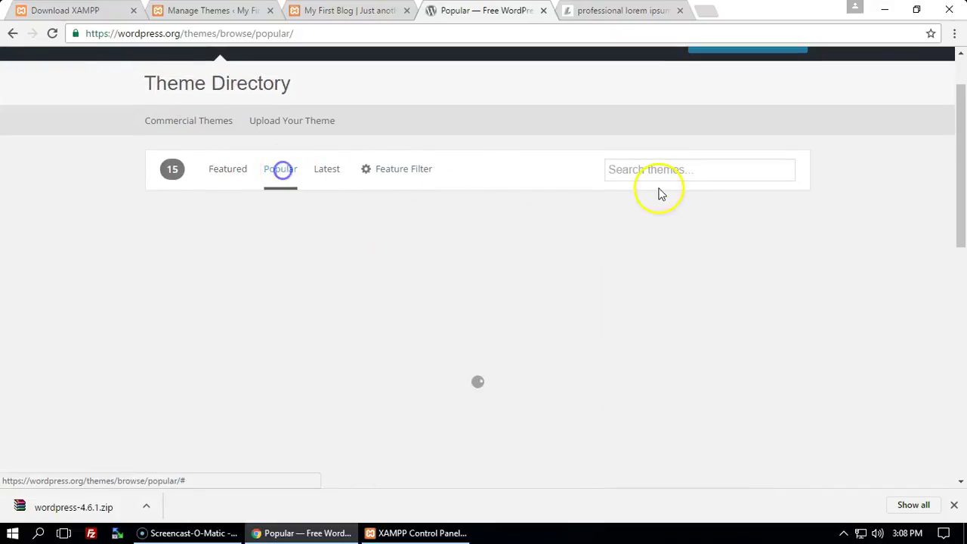
scroll(842, 205, down, 1)
scroll(844, 206, down, 3)
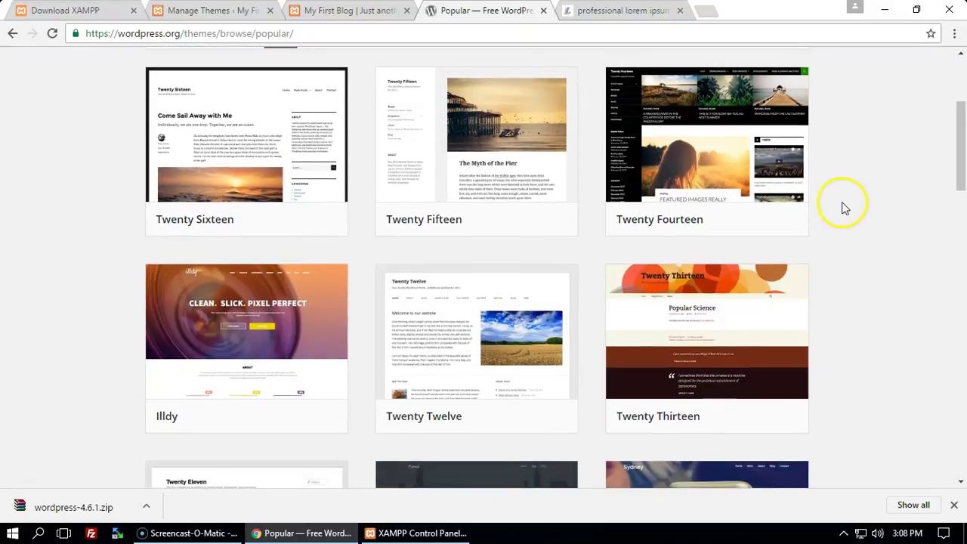
scroll(845, 204, down, 2)
scroll(845, 204, down, 2)
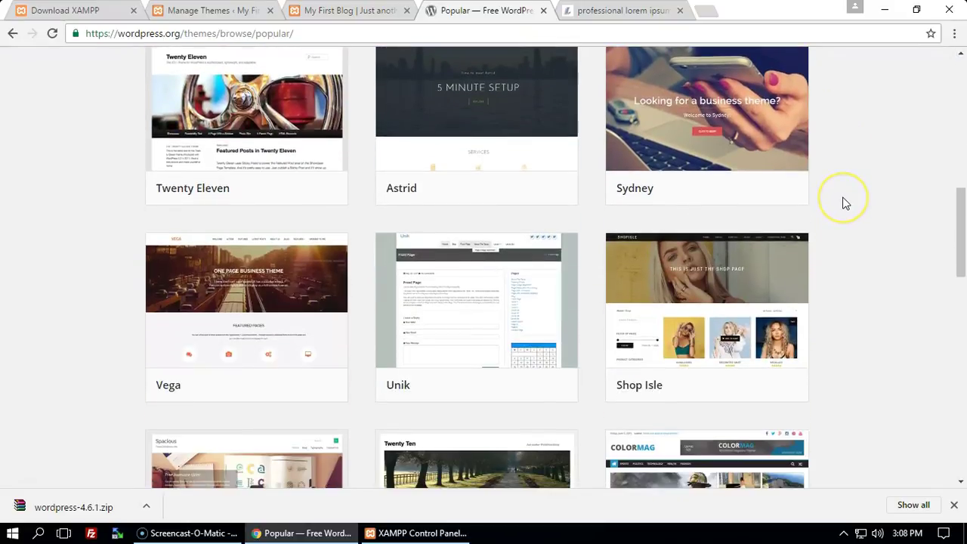
scroll(845, 203, down, 4)
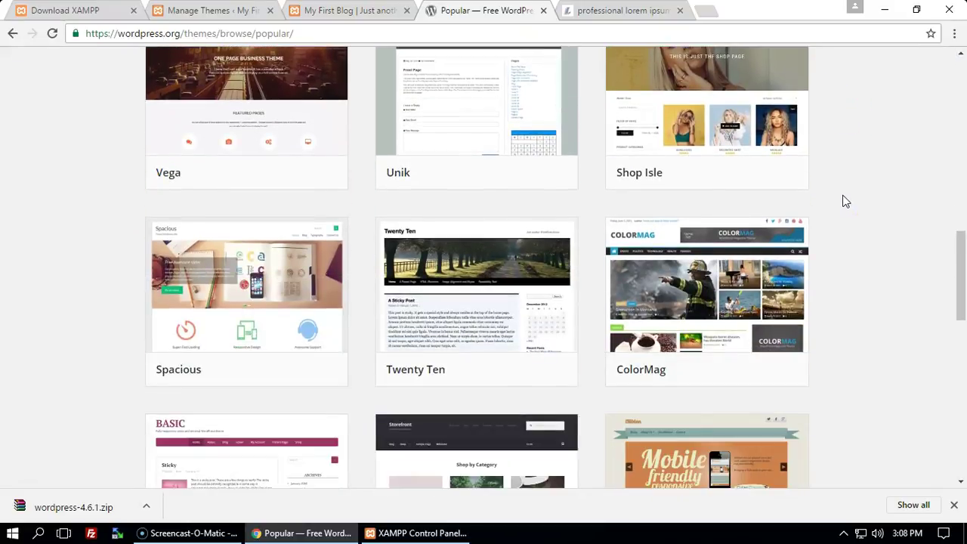
mouse_move(665, 242)
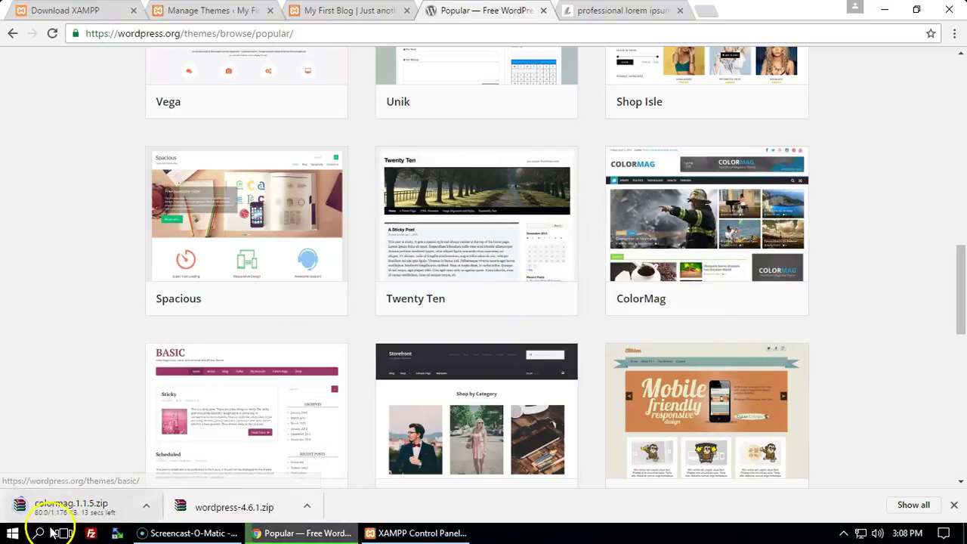
mouse_move(169, 371)
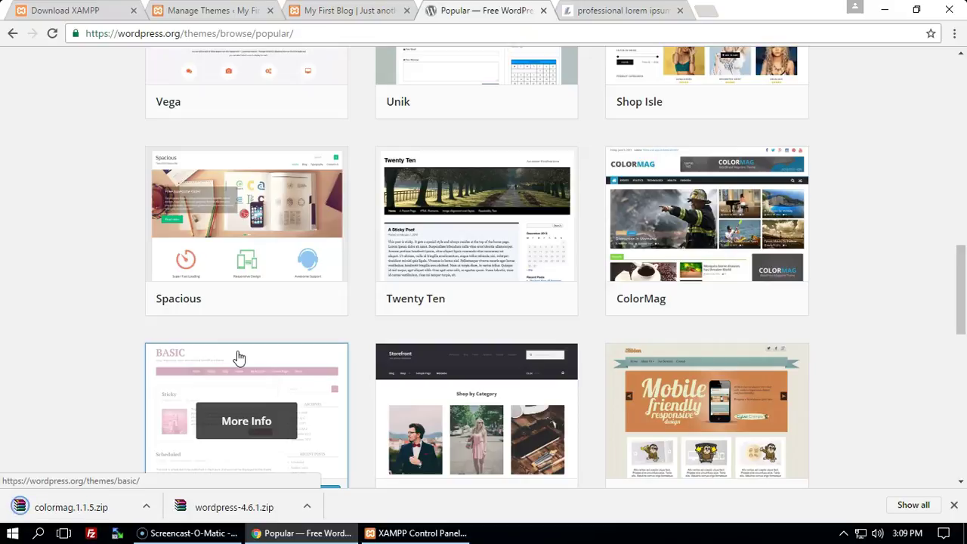
Step: Check the desktop for the downloaded colormag.1.1.5 archive and return to the browser
click(965, 533)
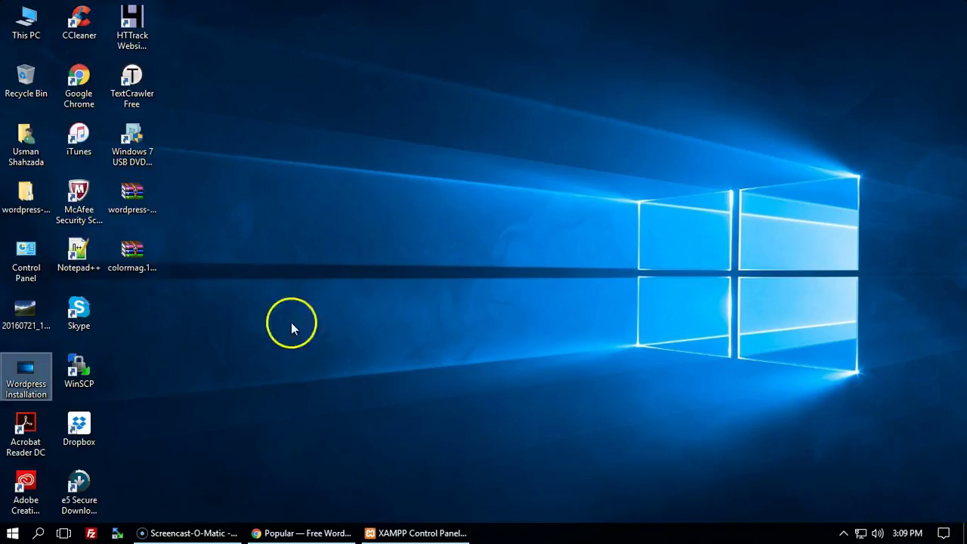
click(135, 255)
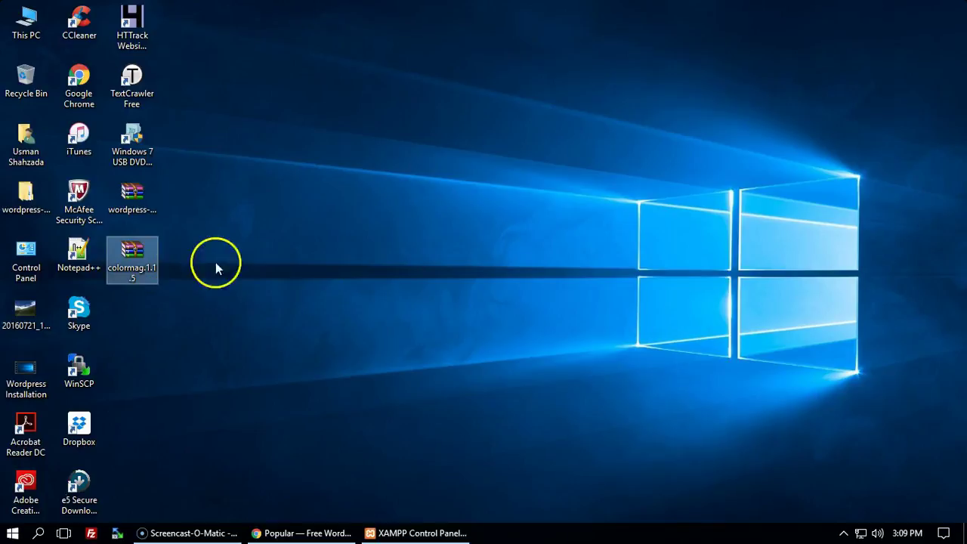
click(324, 532)
Step: Return to the blog's theme management and open the page for adding new themes
click(344, 10)
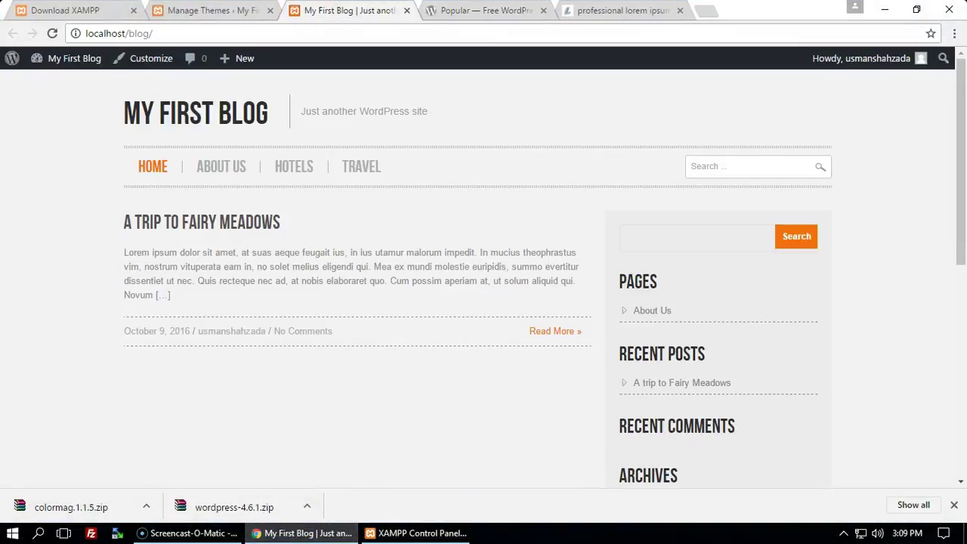
click(257, 10)
click(266, 94)
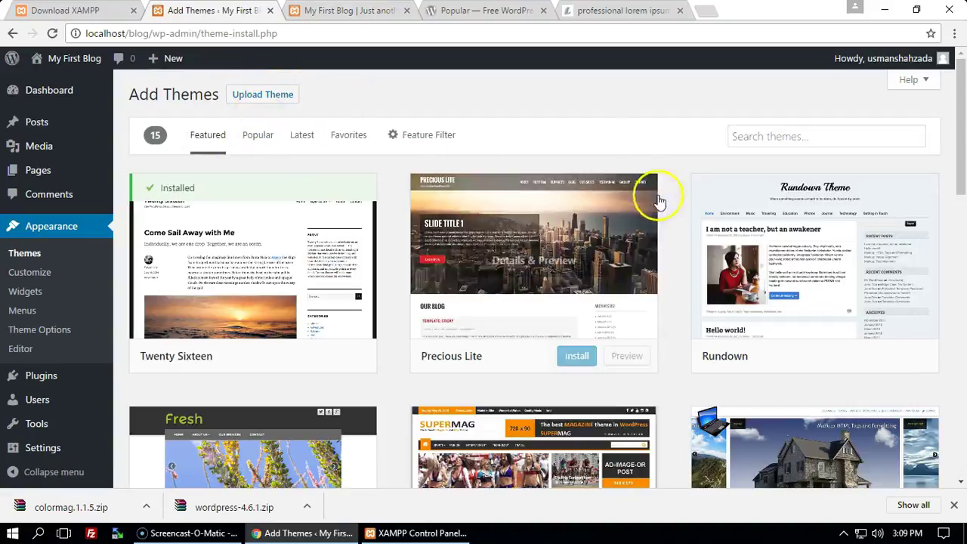
scroll(756, 279, down, 4)
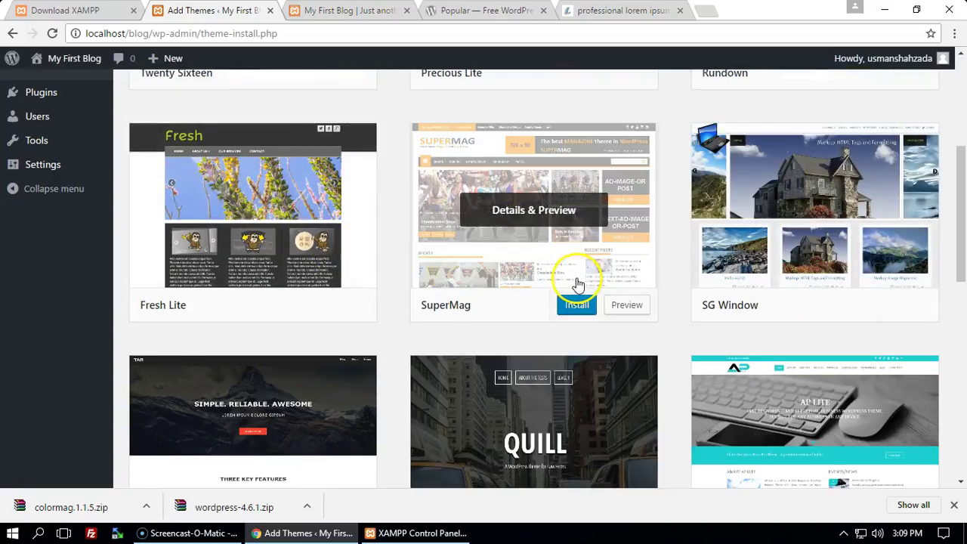
Step: Upload the colormag.1.1.5 zip from the desktop as a new theme, install it and activate it
scroll(575, 283, down, 3)
scroll(710, 287, up, 7)
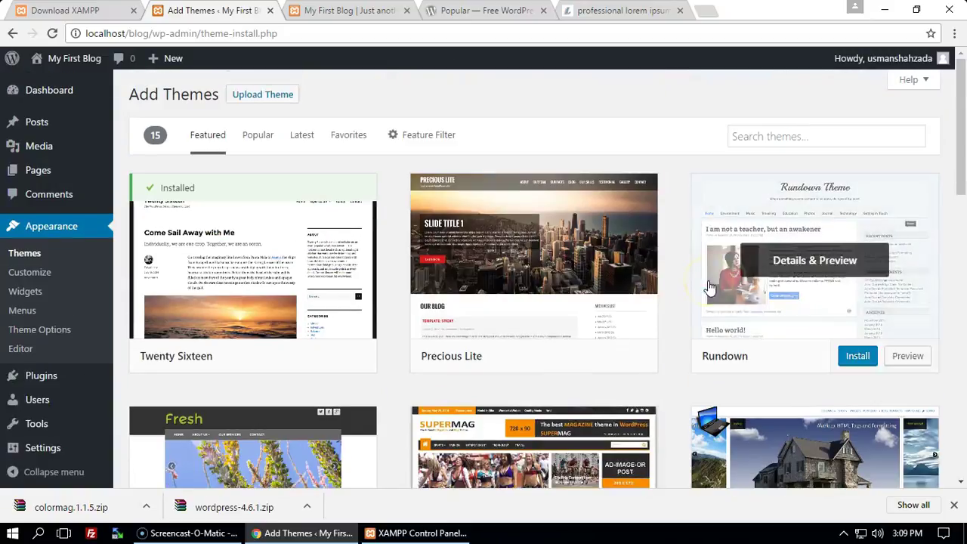
click(257, 97)
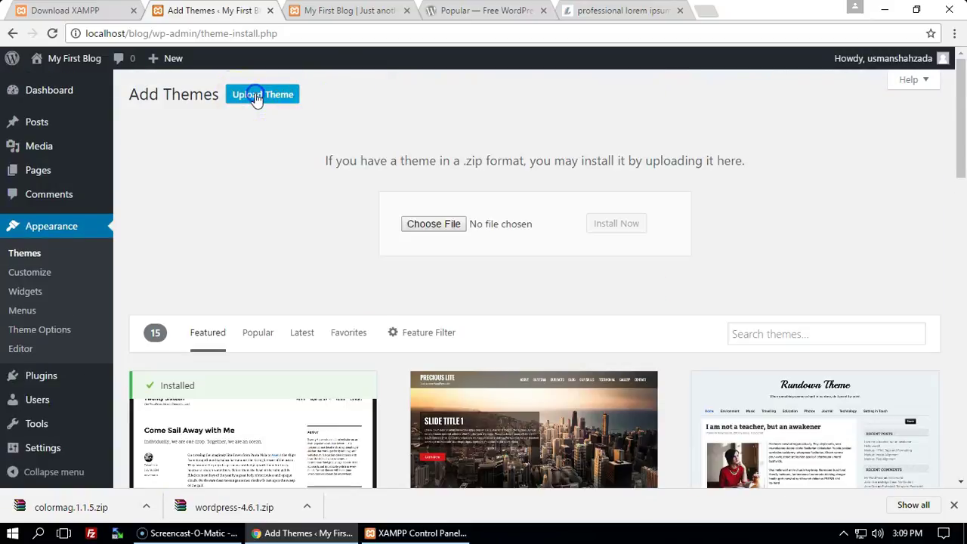
click(447, 223)
click(361, 146)
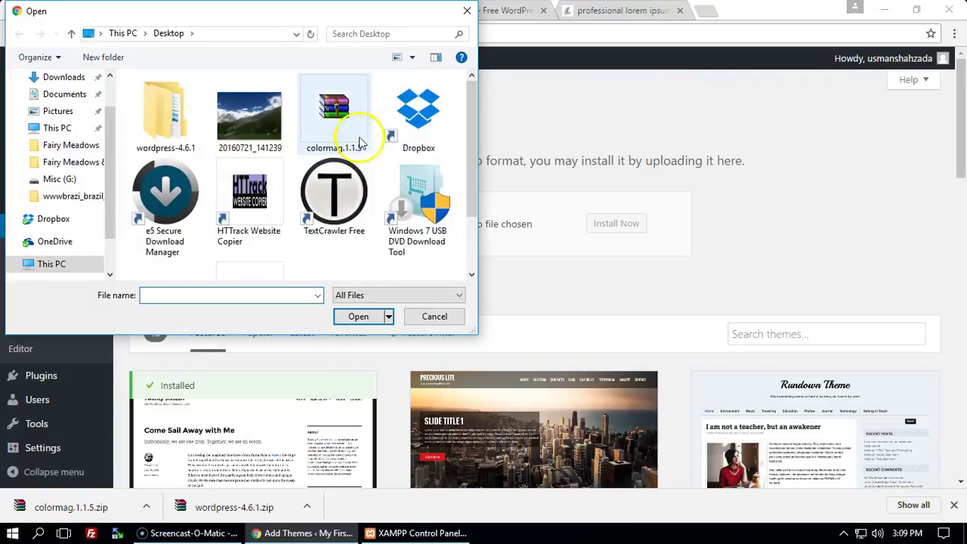
double_click(342, 114)
click(611, 226)
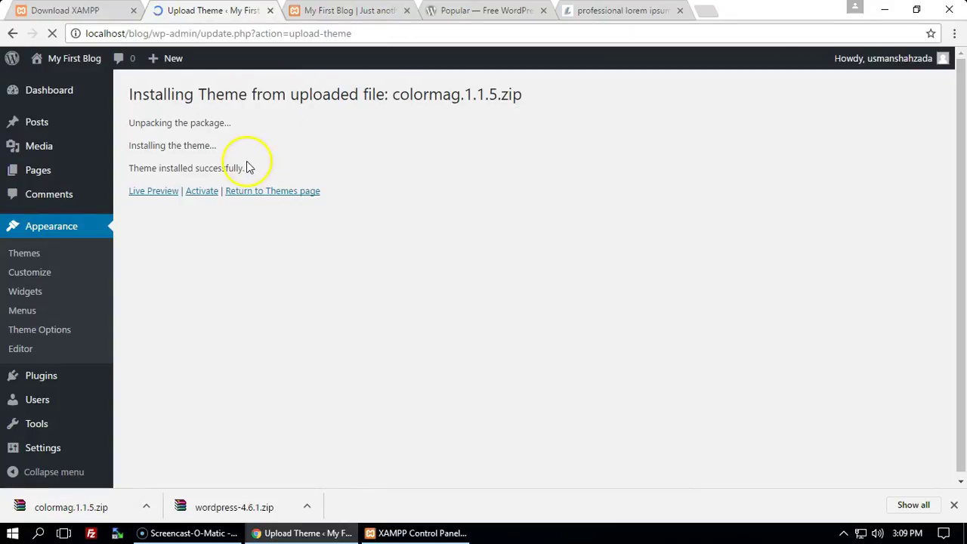
click(202, 191)
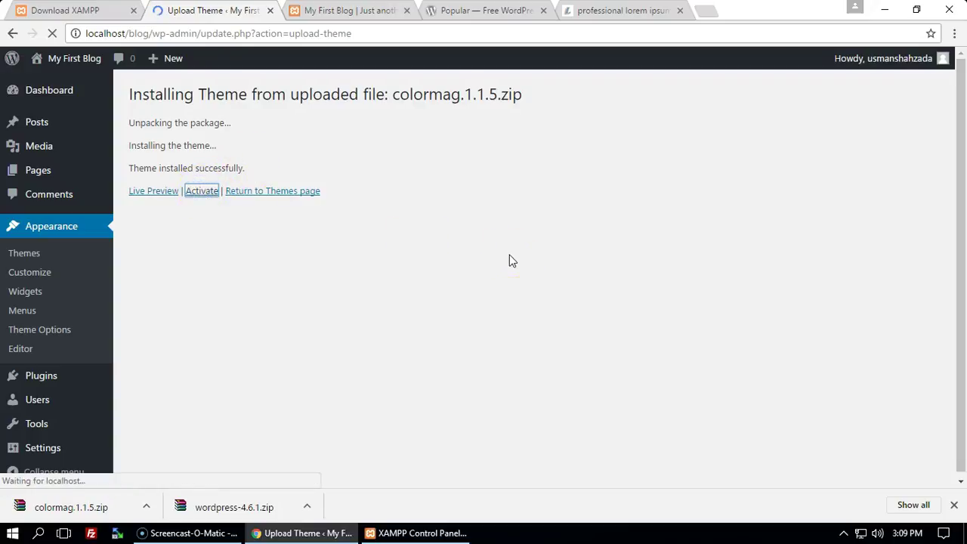
Step: Close the wordpress.org theme directory and reload the blog's front page to look it over in the ColorMag theme
click(542, 11)
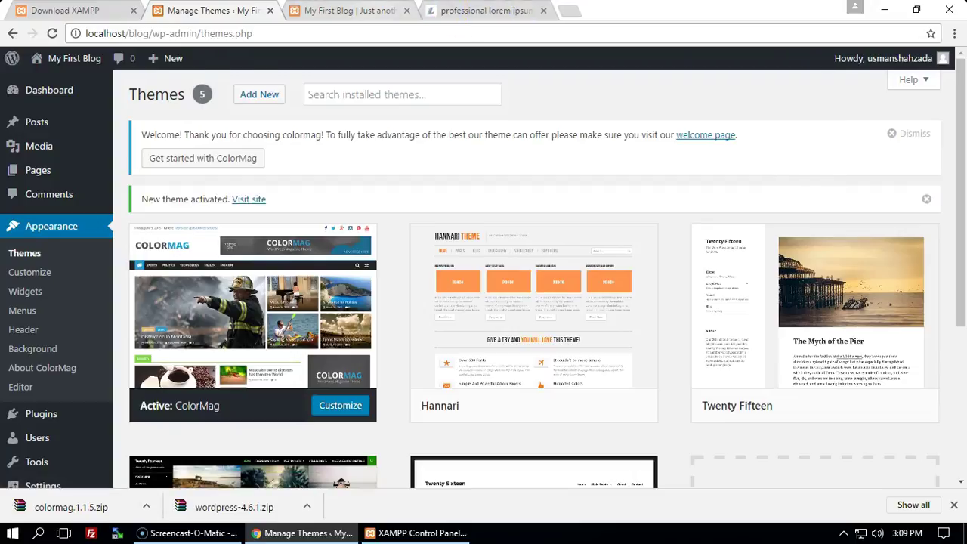
click(348, 11)
key(F5)
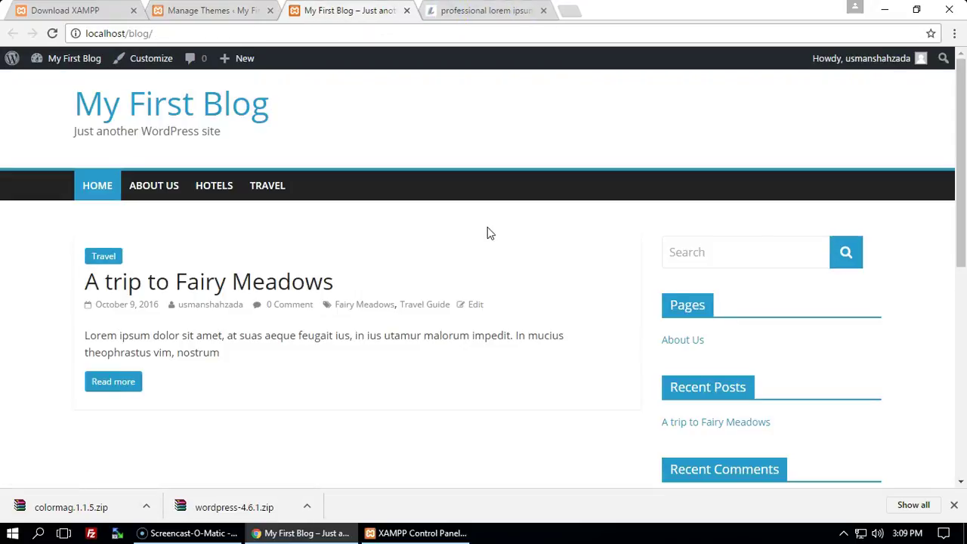
scroll(487, 233, down, 6)
scroll(487, 233, up, 5)
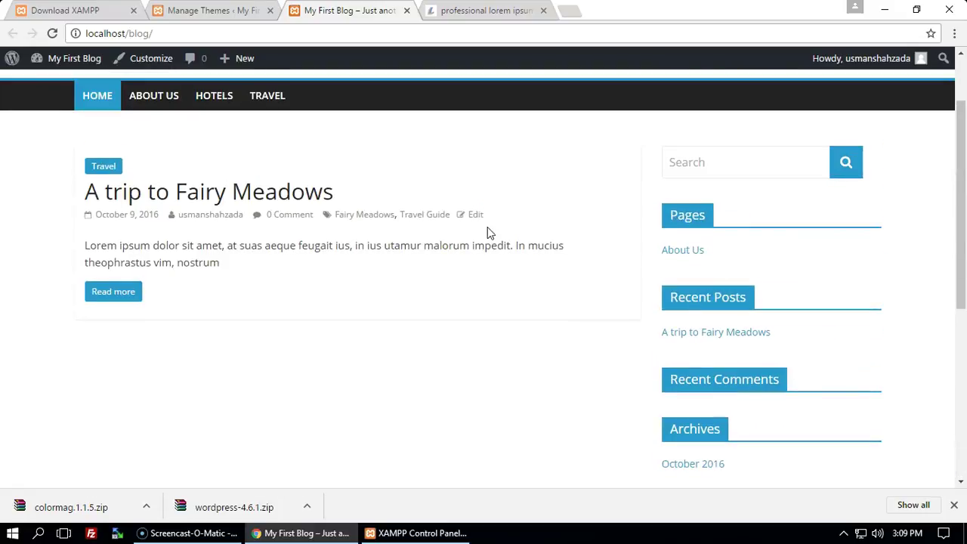
Step: Search Google for "wordpress premium themes" in a new browser tab
click(487, 11)
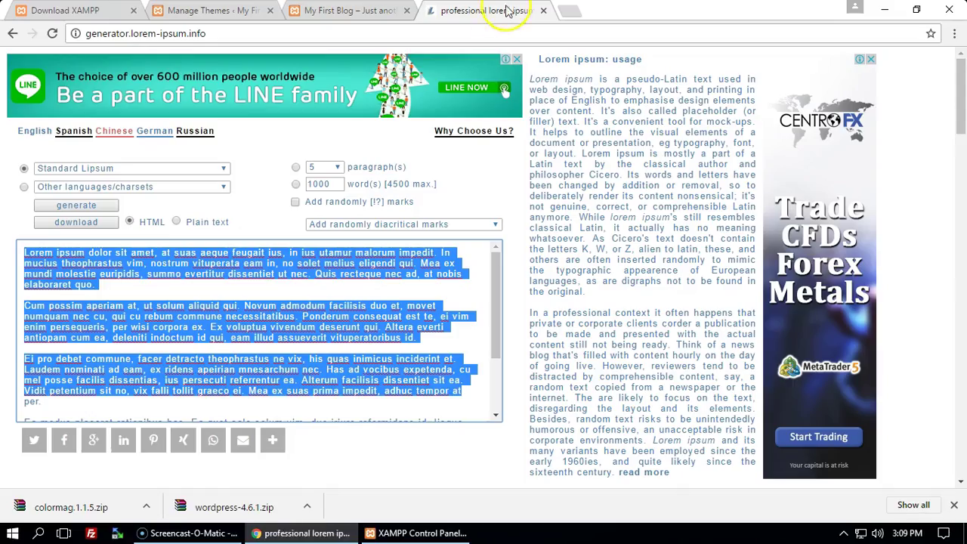
click(570, 12)
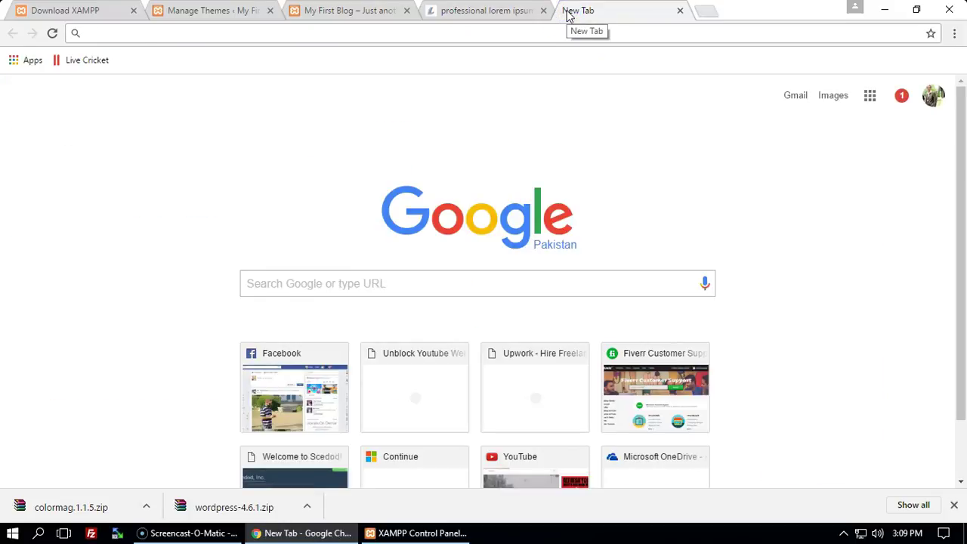
text(wordpress pre)
key(Down)
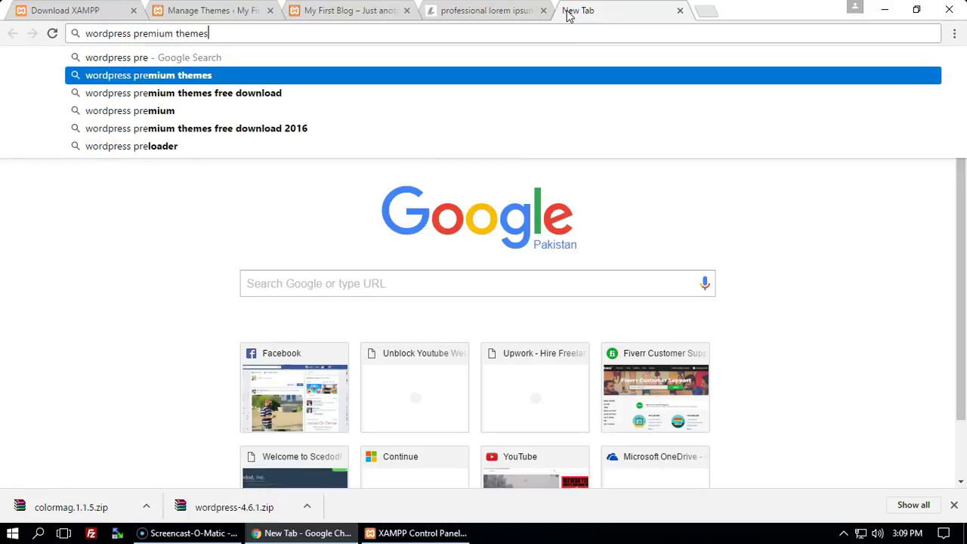
key(Return)
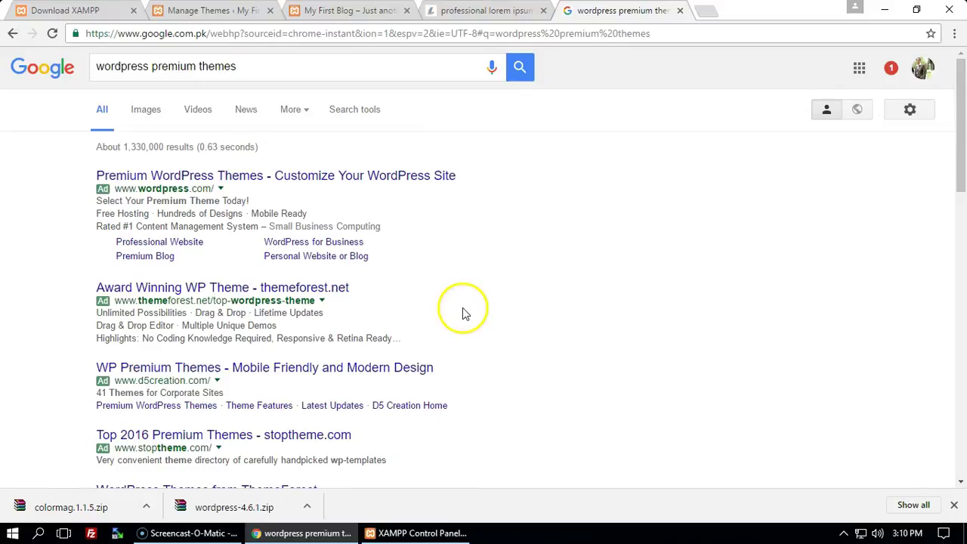
Step: Open the WordPress Themes from ThemeForest search result and look through the premium themes and their prices
scroll(465, 314, down, 2)
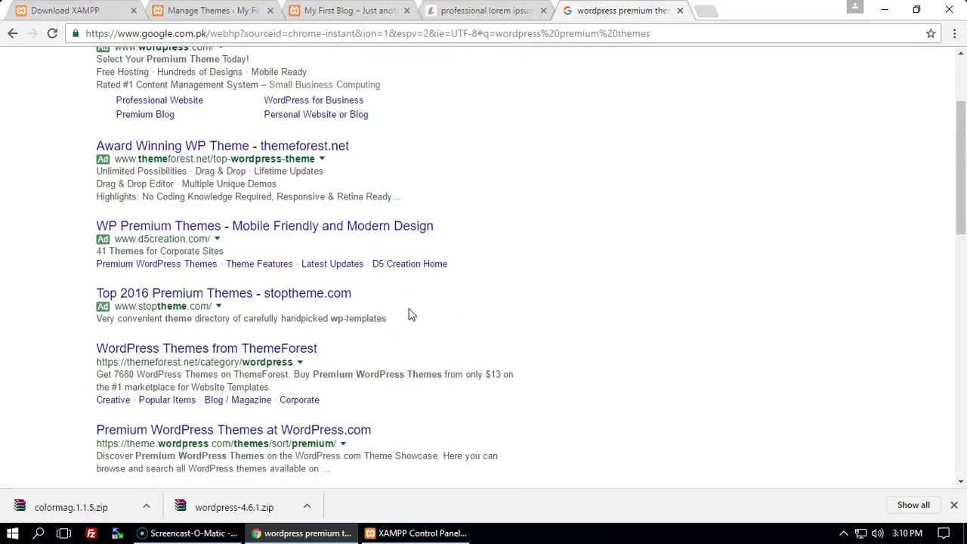
drag(80, 352, 339, 348)
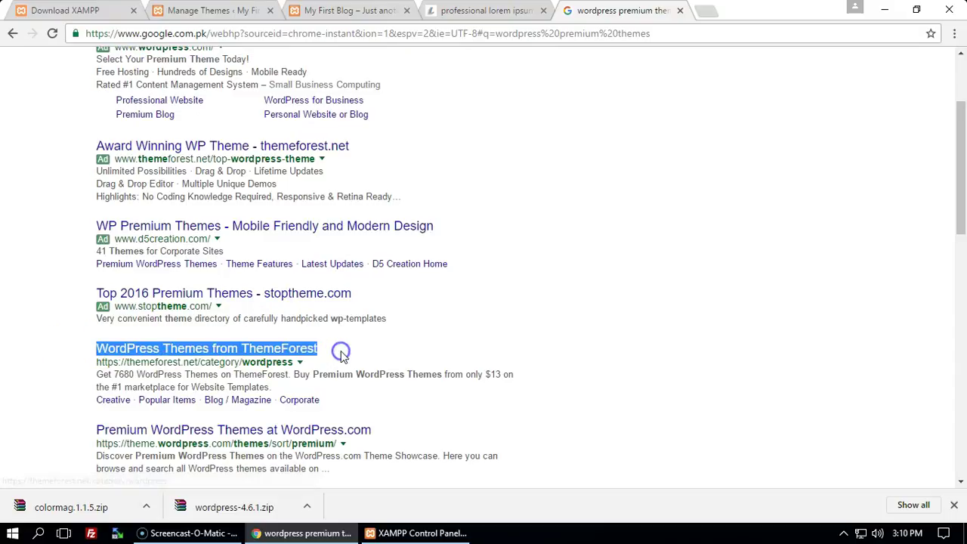
click(51, 385)
click(173, 350)
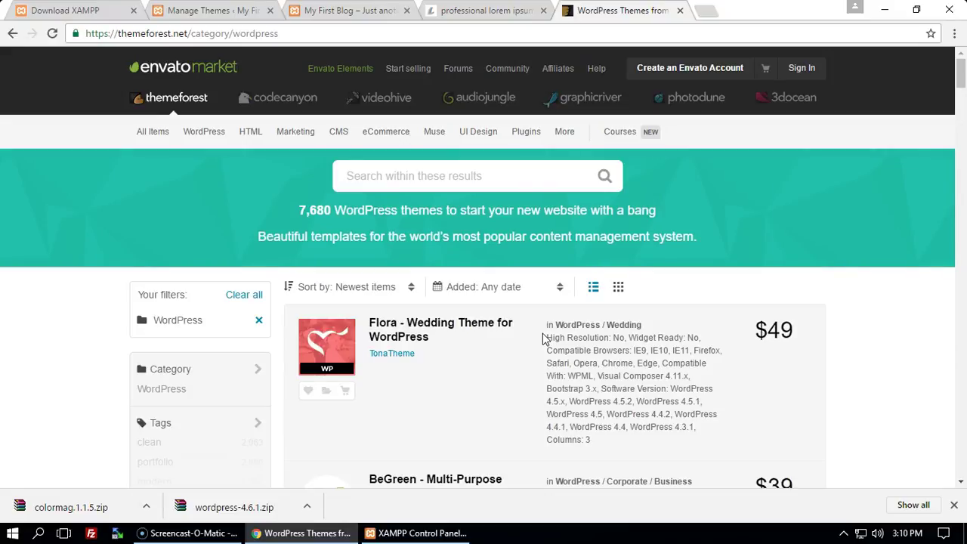
scroll(543, 338, down, 3)
scroll(446, 330, down, 2)
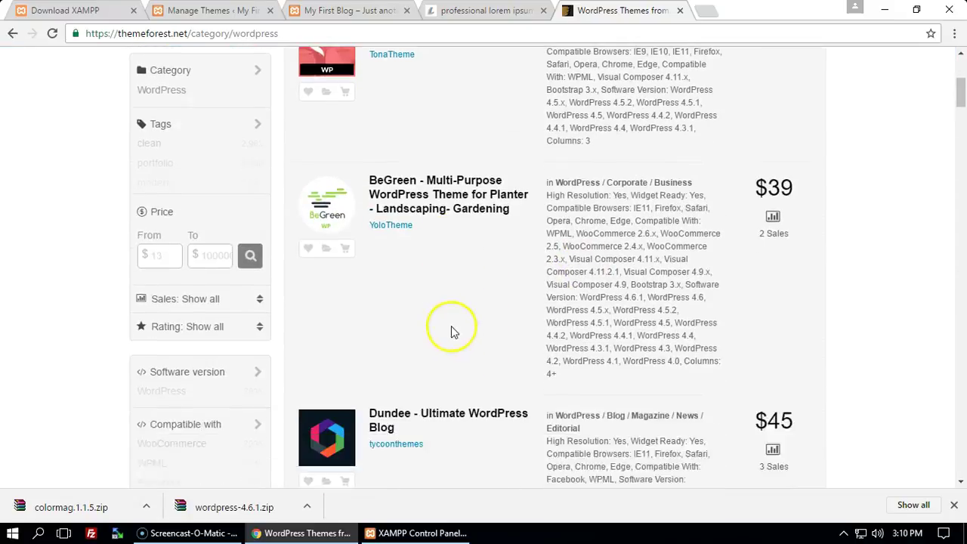
scroll(551, 312, down, 4)
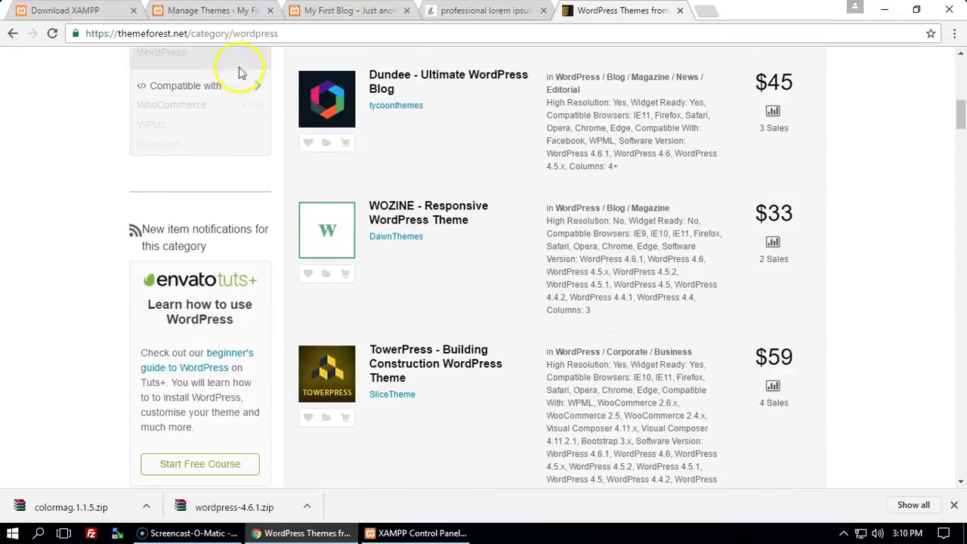
scroll(722, 215, down, 10)
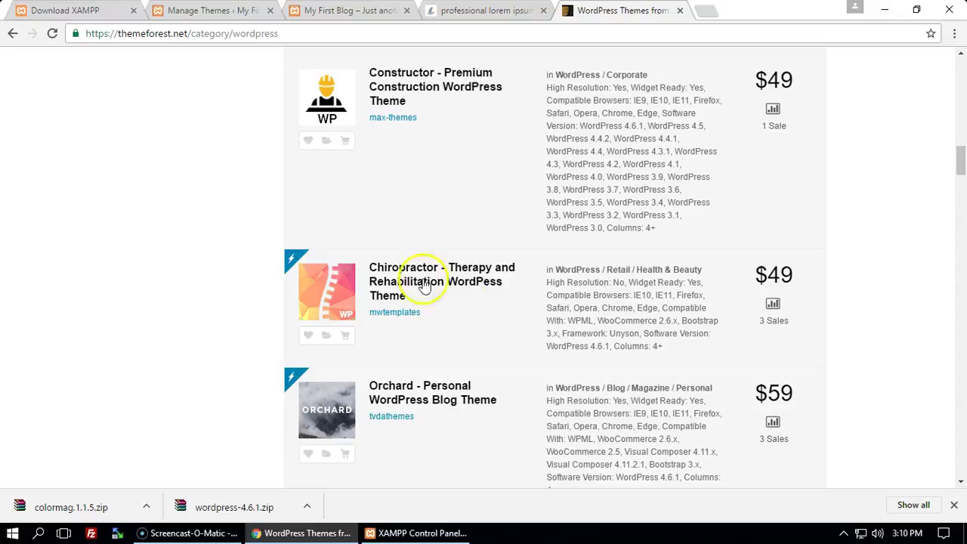
Step: Return to the blog's Add Themes page, look through the featured and latest themes, and show the zip upload form
click(338, 11)
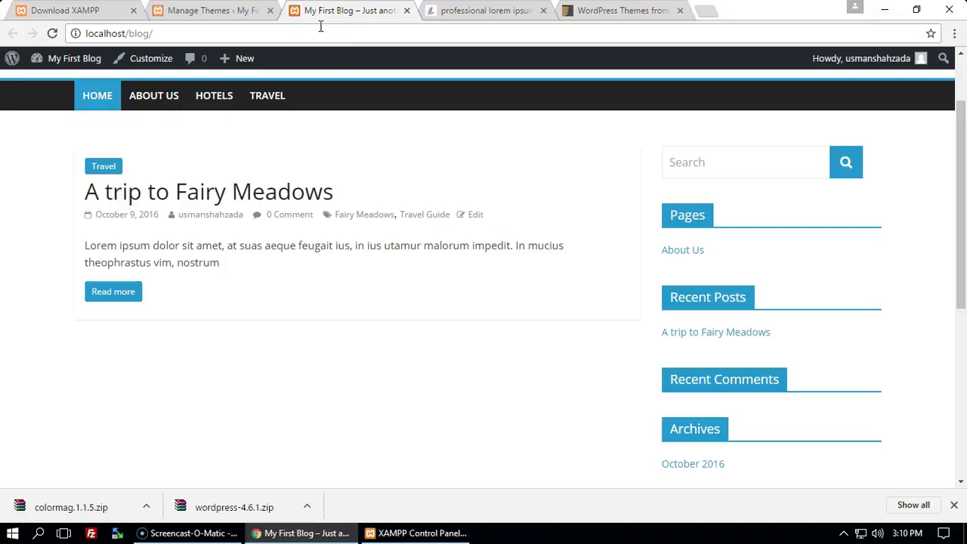
click(212, 11)
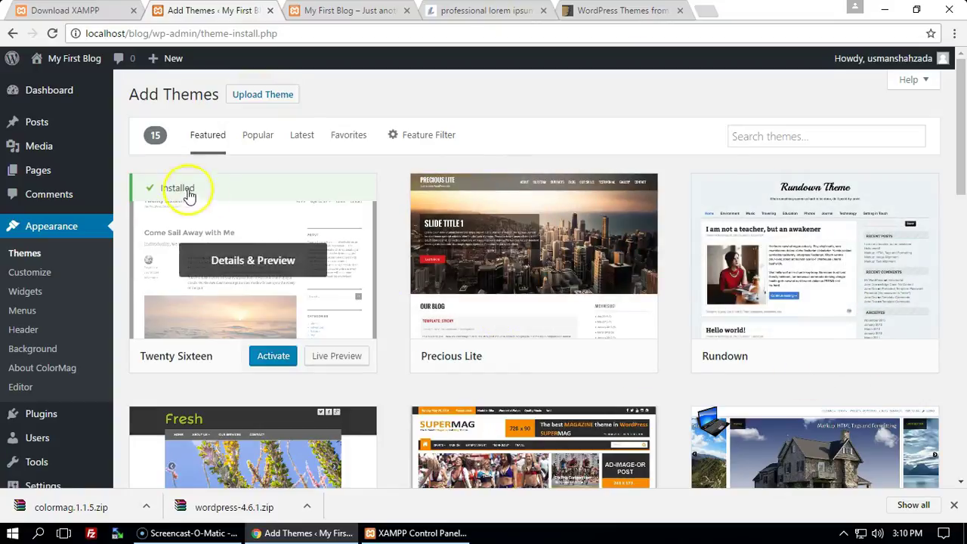
scroll(665, 199, down, 4)
scroll(670, 203, up, 4)
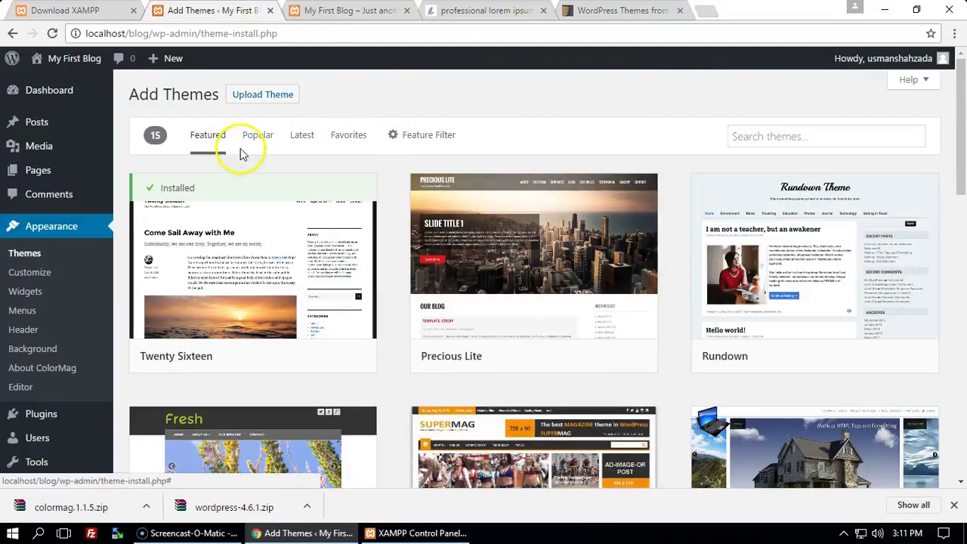
click(304, 135)
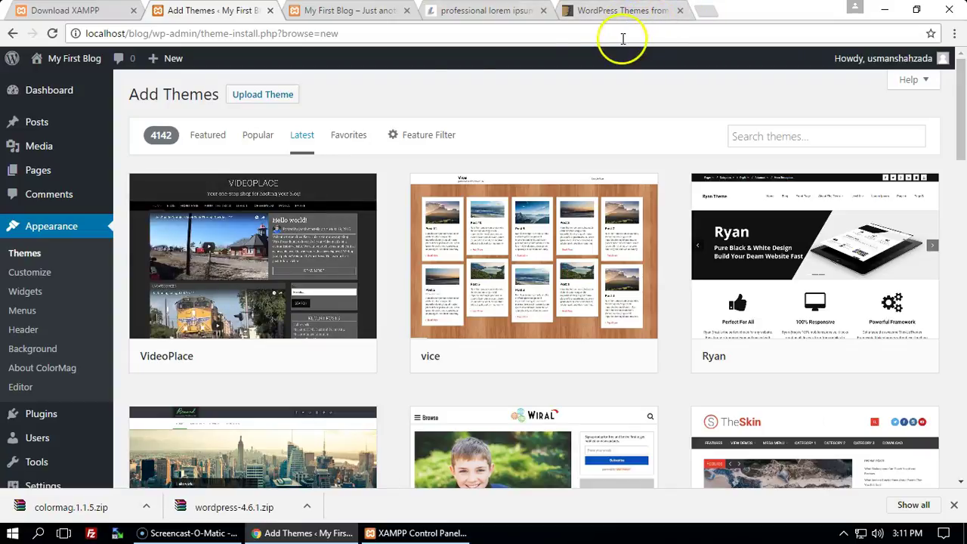
click(253, 98)
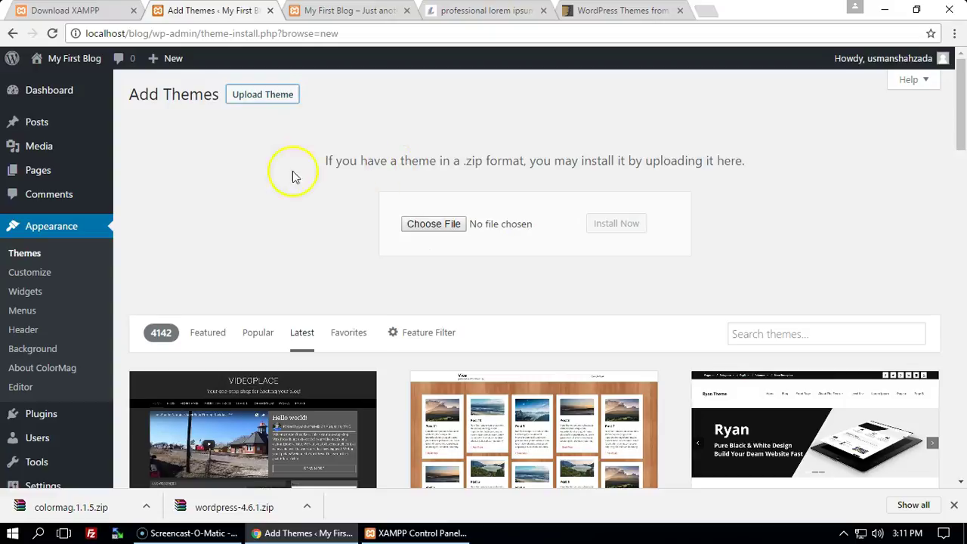
Step: Look over the blog's installed themes and activate Twenty Sixteen
click(25, 253)
scroll(731, 184, down, 2)
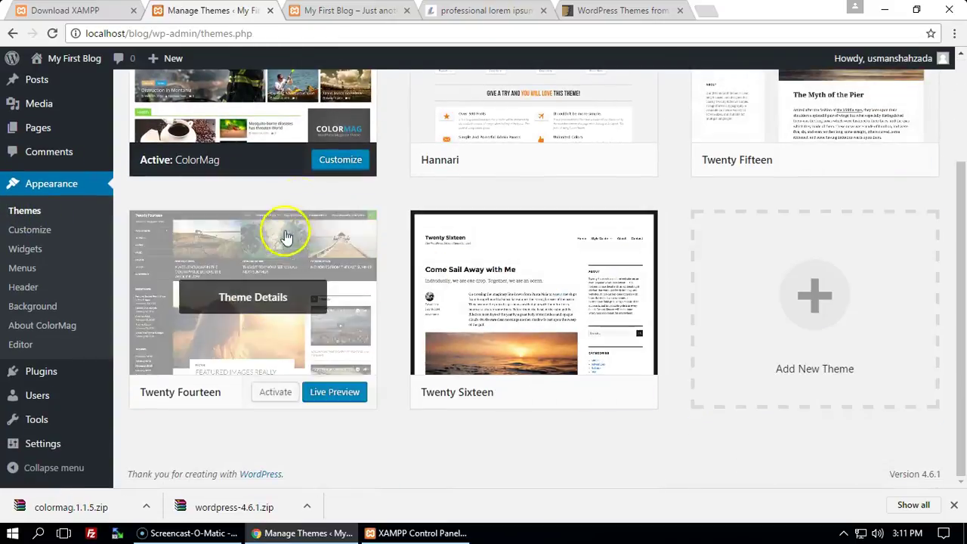
scroll(605, 280, up, 2)
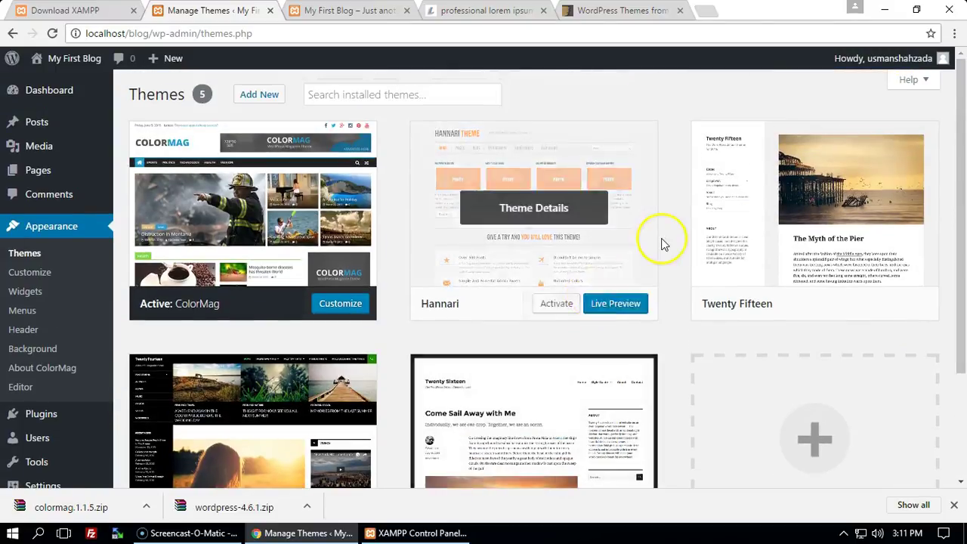
scroll(620, 276, down, 2)
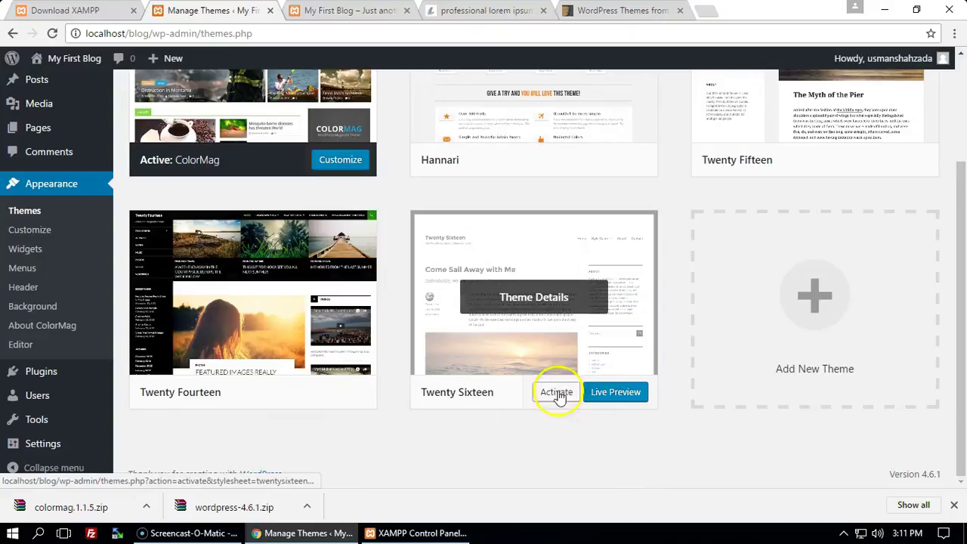
click(557, 392)
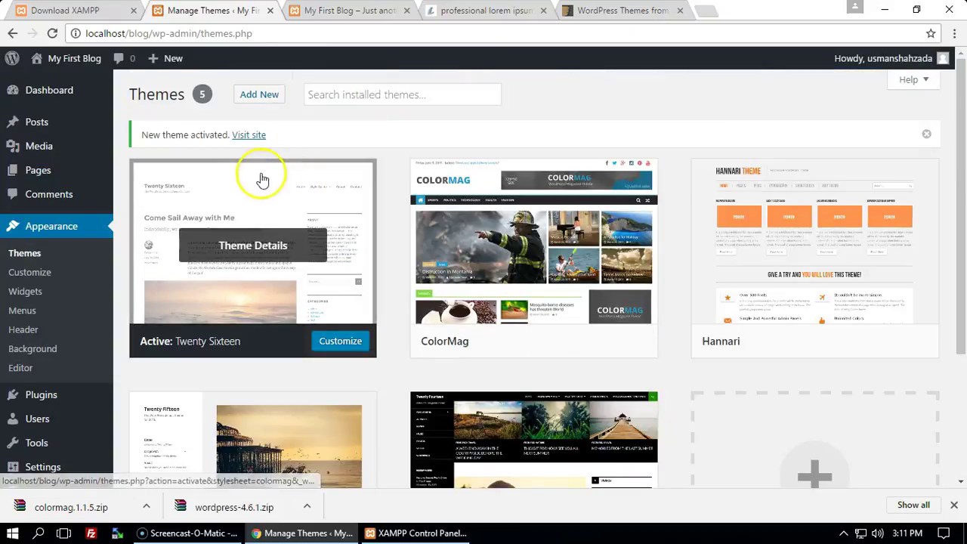
Step: Reload the blog's front page and look over its layout in the Twenty Sixteen theme
key(ctrl+Tab)
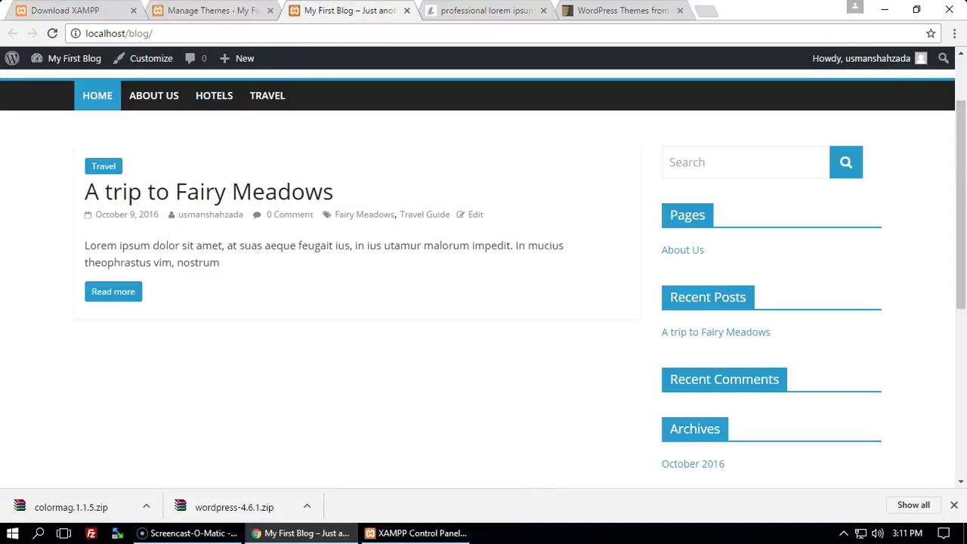
key(F5)
scroll(922, 235, down, 7)
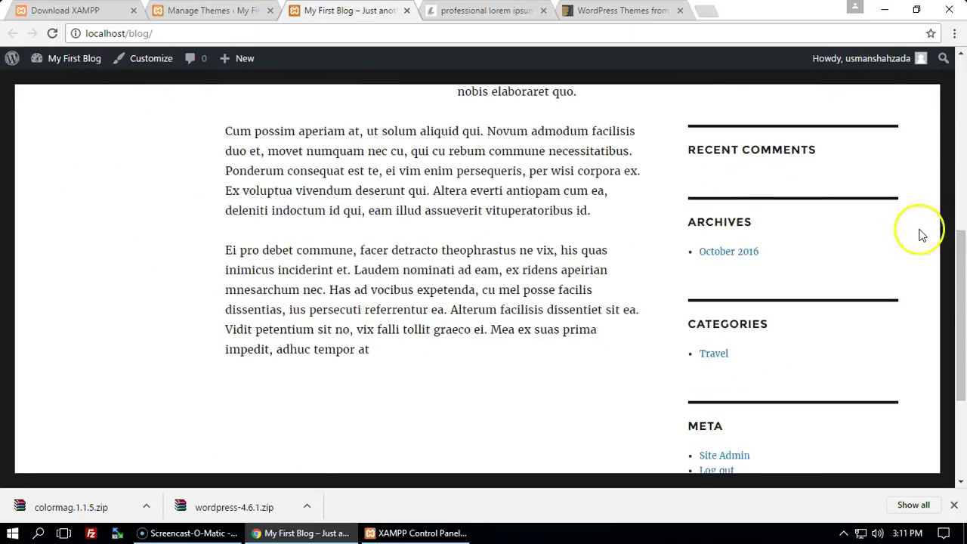
scroll(922, 235, down, 3)
scroll(922, 236, up, 10)
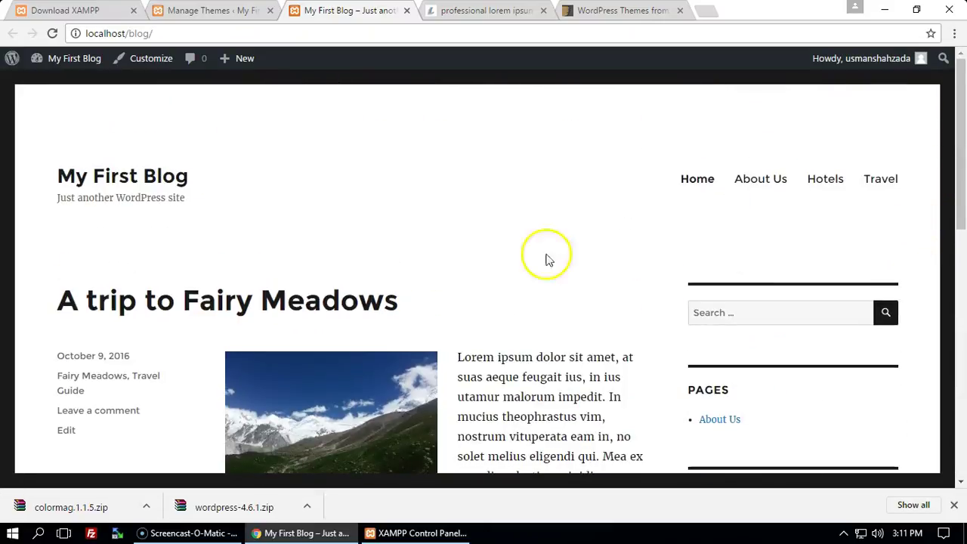
scroll(512, 222, down, 3)
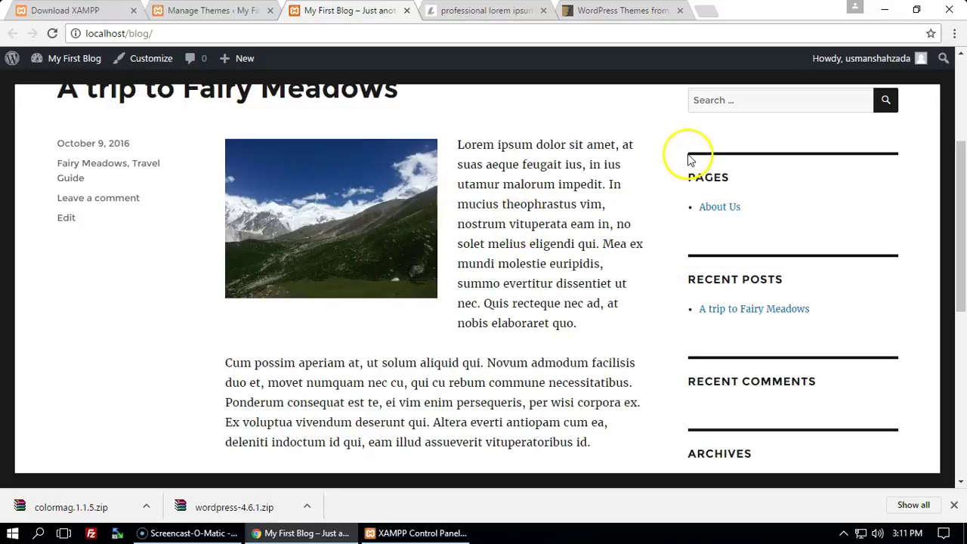
Step: Examine the front page's sidebar sections, highlighting the Pages, Recent Posts, Recent Comments and Archives headings
drag(727, 179, 766, 218)
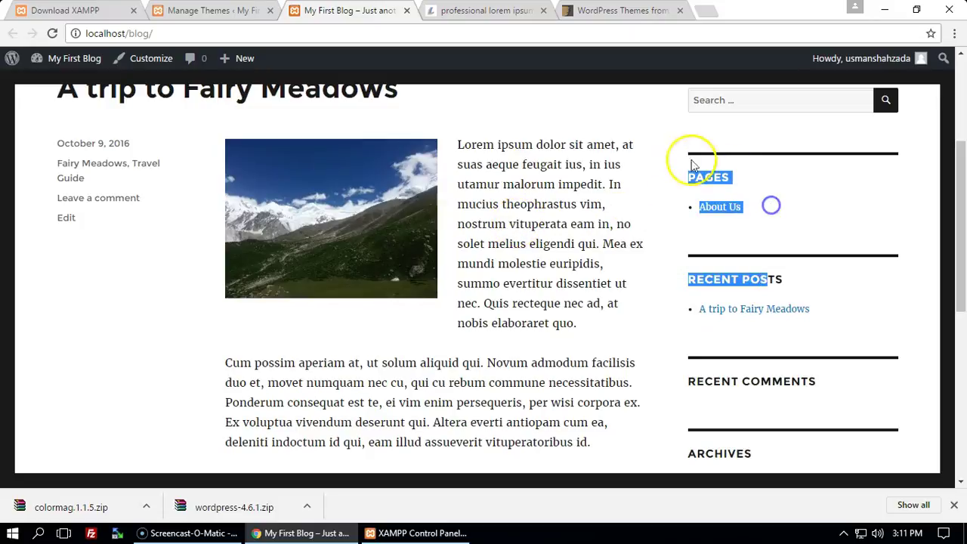
click(665, 161)
drag(688, 156, 769, 220)
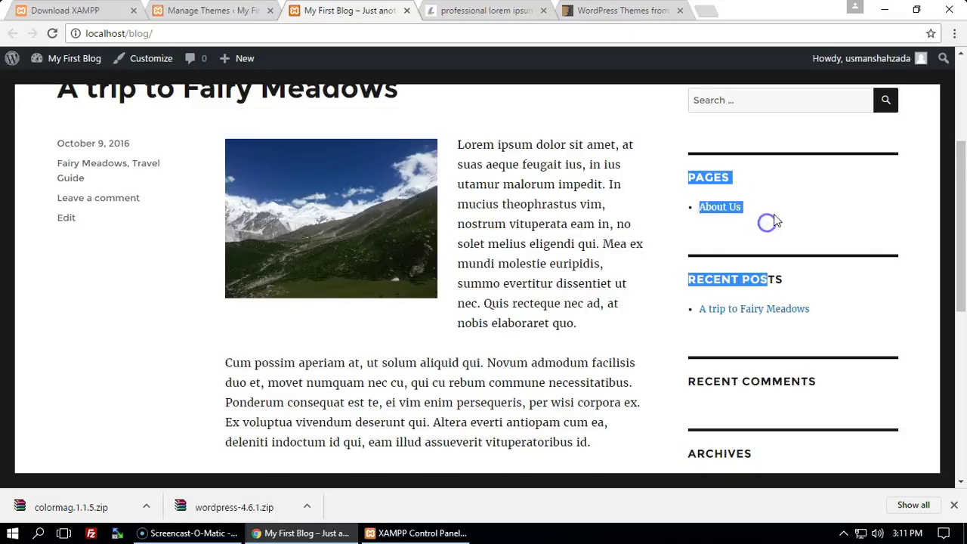
scroll(665, 209, down, 2)
click(663, 208)
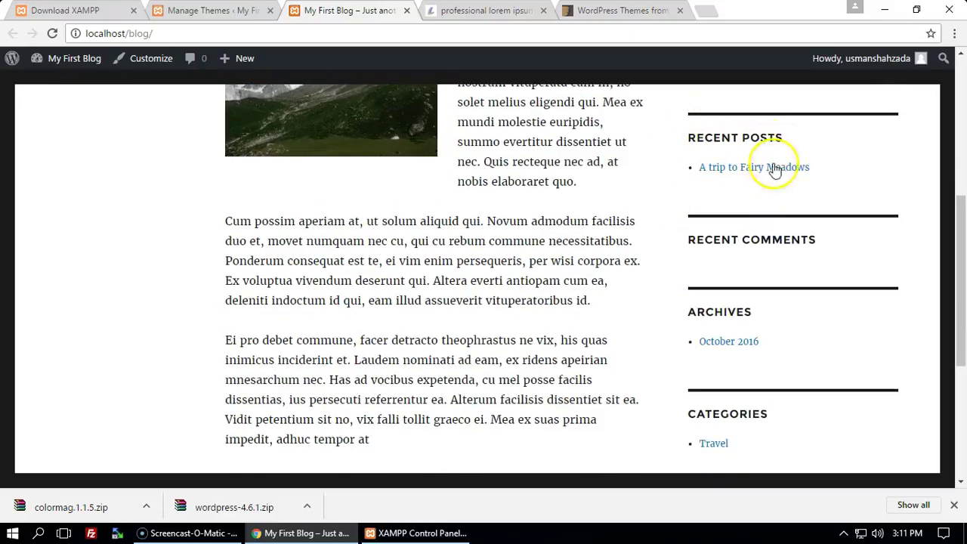
drag(819, 241, 697, 240)
drag(752, 311, 685, 312)
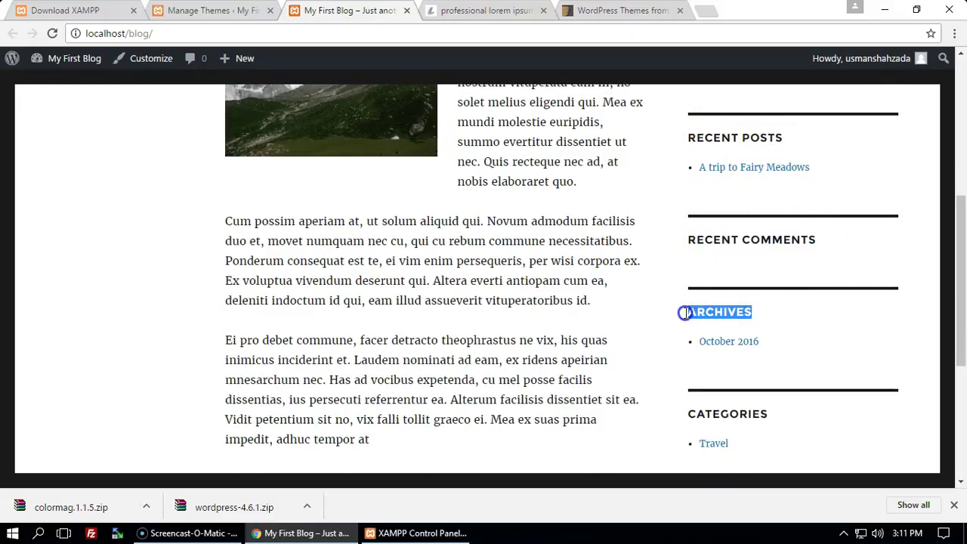
Step: Open the blog's widget management page and look over the available widgets and the sidebar's current widgets
click(293, 34)
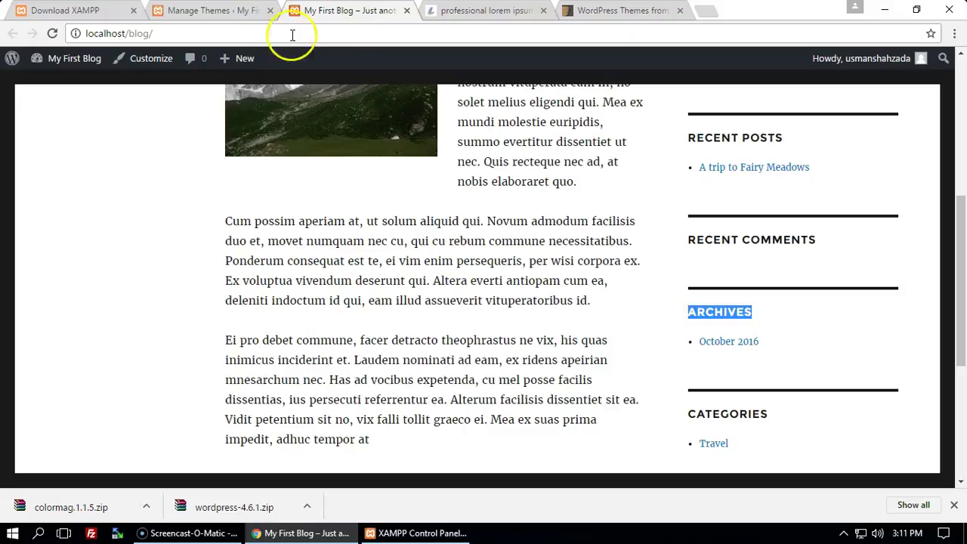
click(229, 9)
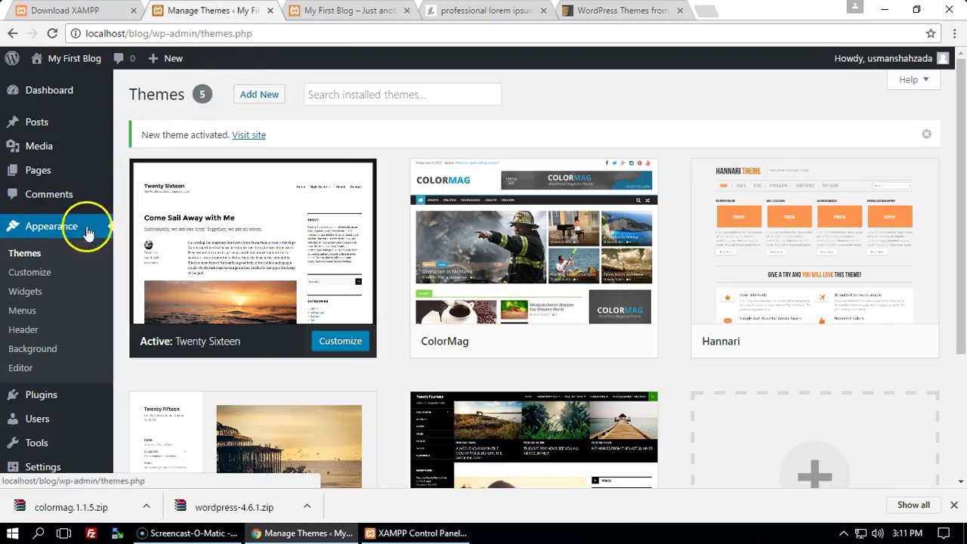
click(26, 295)
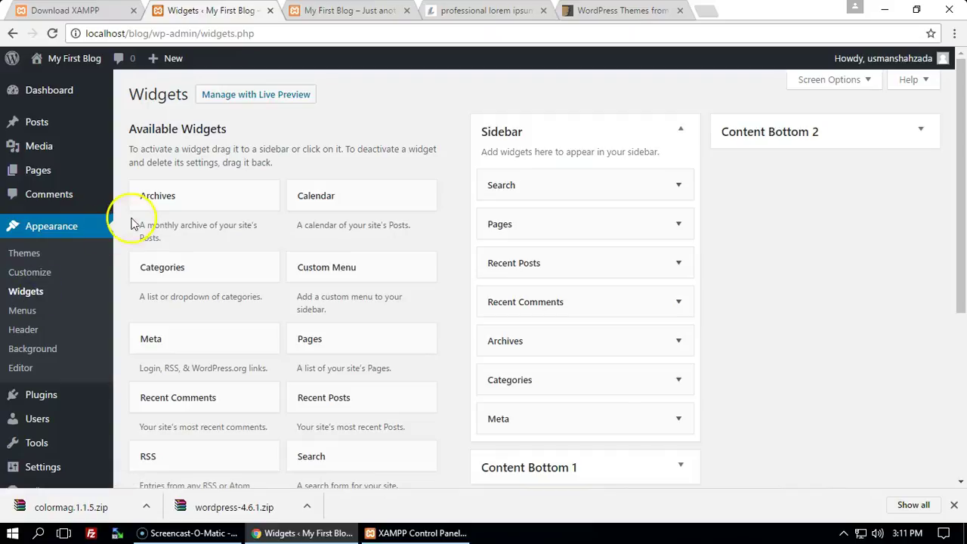
scroll(685, 177, down, 3)
scroll(686, 181, up, 3)
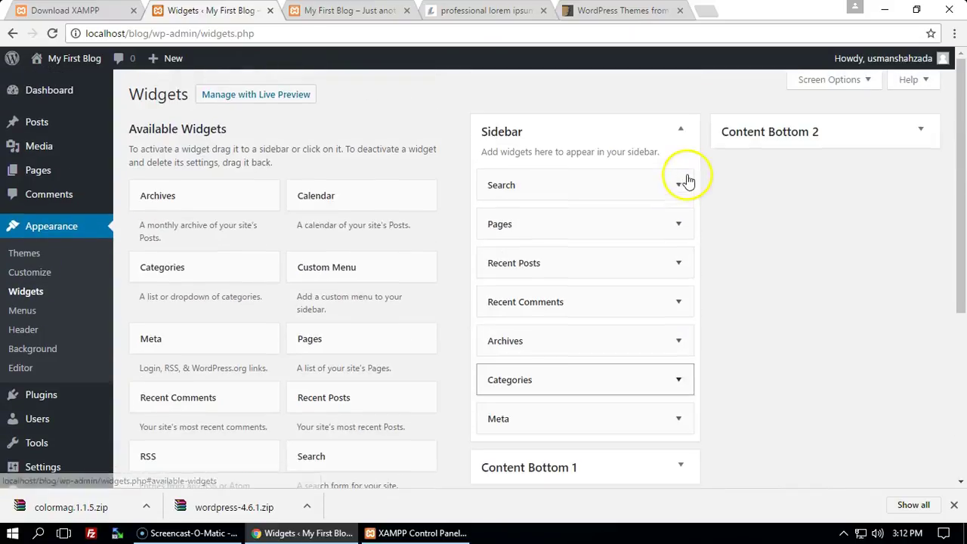
Step: Expand the Content Bottom 2 and Content Bottom 1 widget areas
click(910, 130)
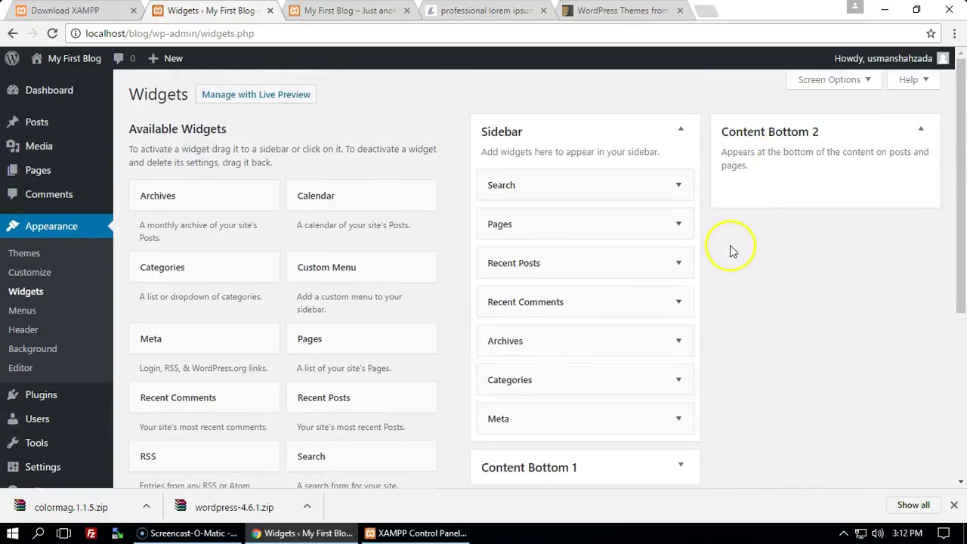
scroll(680, 302, down, 2)
click(613, 330)
scroll(627, 303, up, 2)
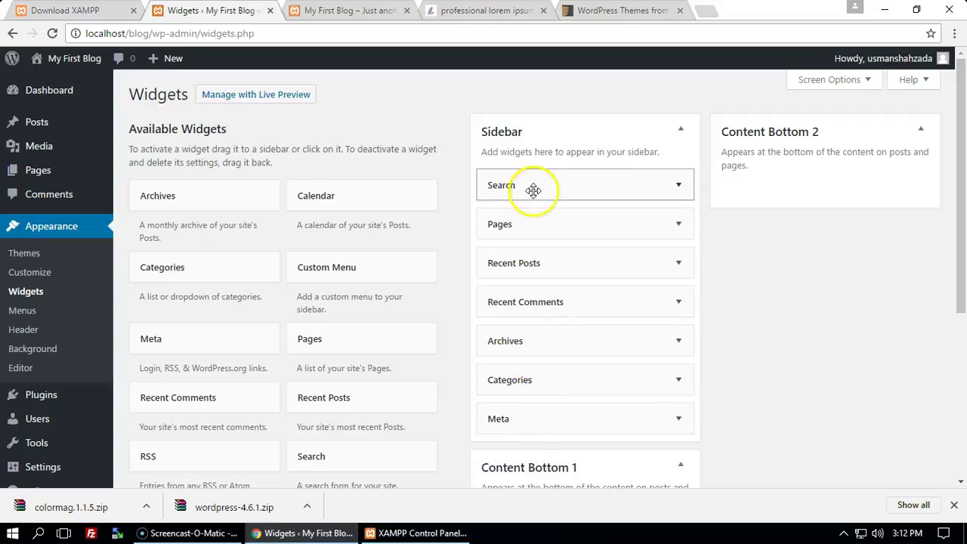
Step: Compare the sidebar sections on the blog's front page with the widgets assigned to the sidebar
click(335, 10)
scroll(870, 267, up, 5)
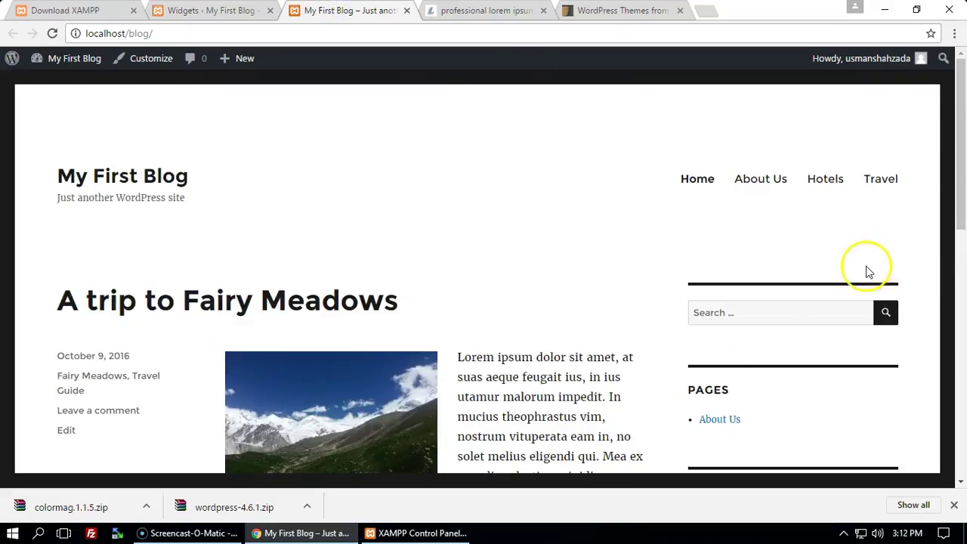
scroll(814, 303, down, 2)
click(757, 266)
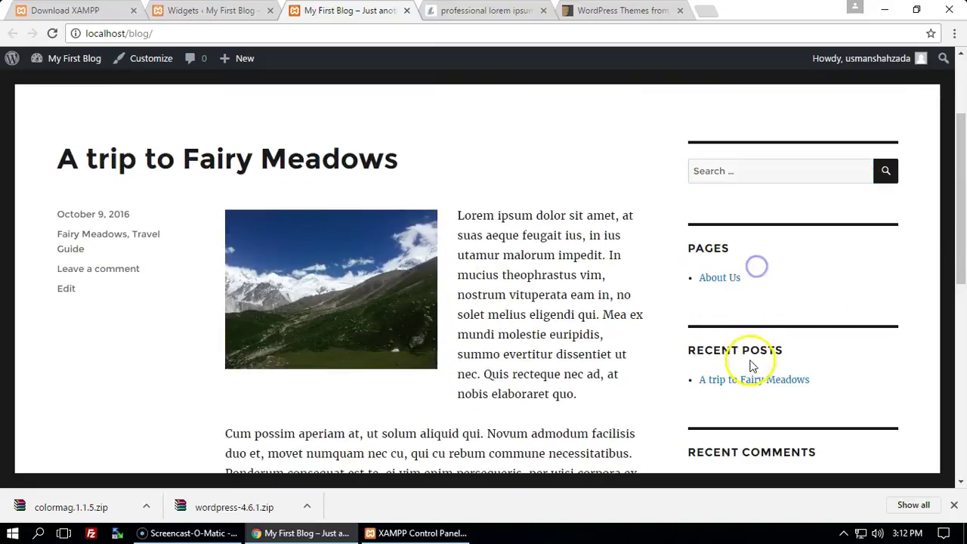
Step: Remove the Archives, Meta and Search widgets from the Sidebar area
click(212, 10)
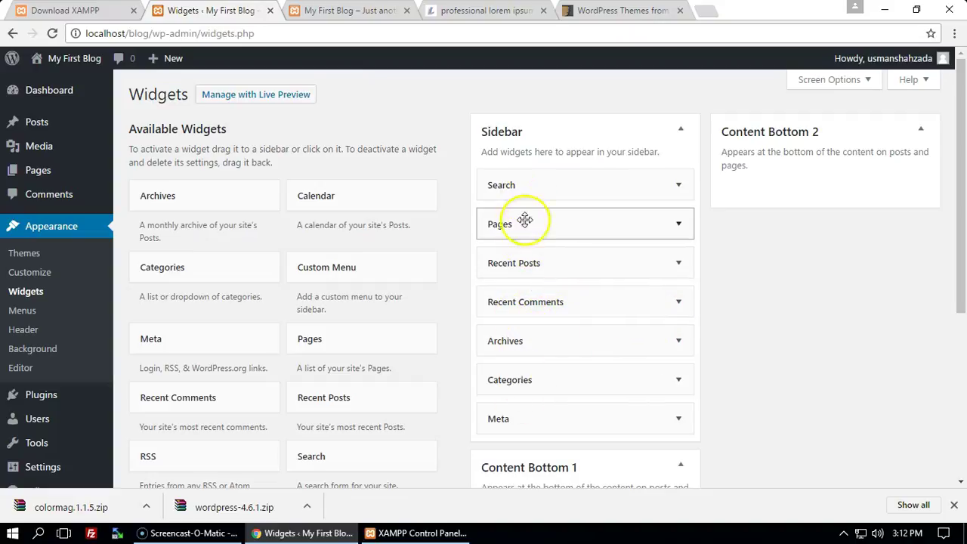
drag(506, 341, 194, 363)
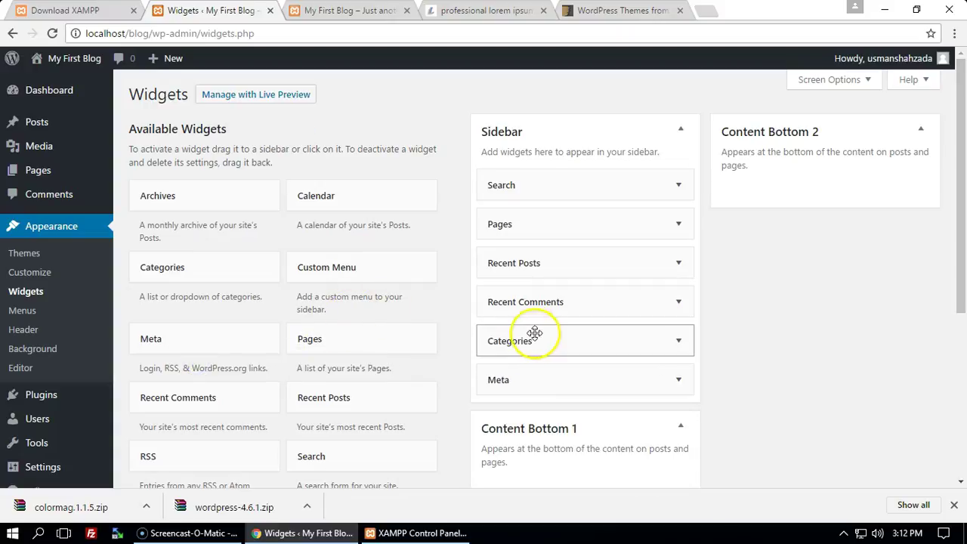
drag(501, 379, 183, 391)
drag(518, 198, 276, 316)
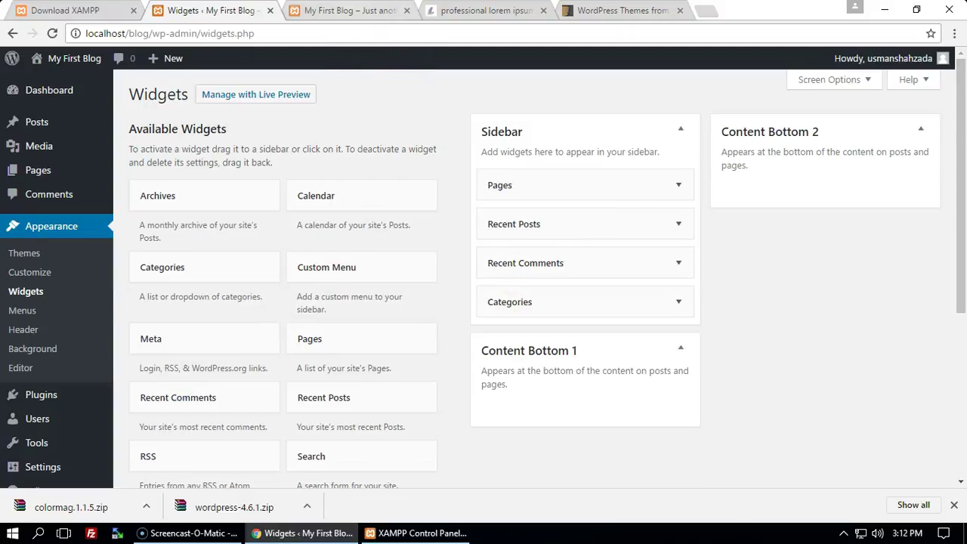
Step: Reload the blog's front page and check which sections its sidebar shows
key(ctrl+Tab)
key(F5)
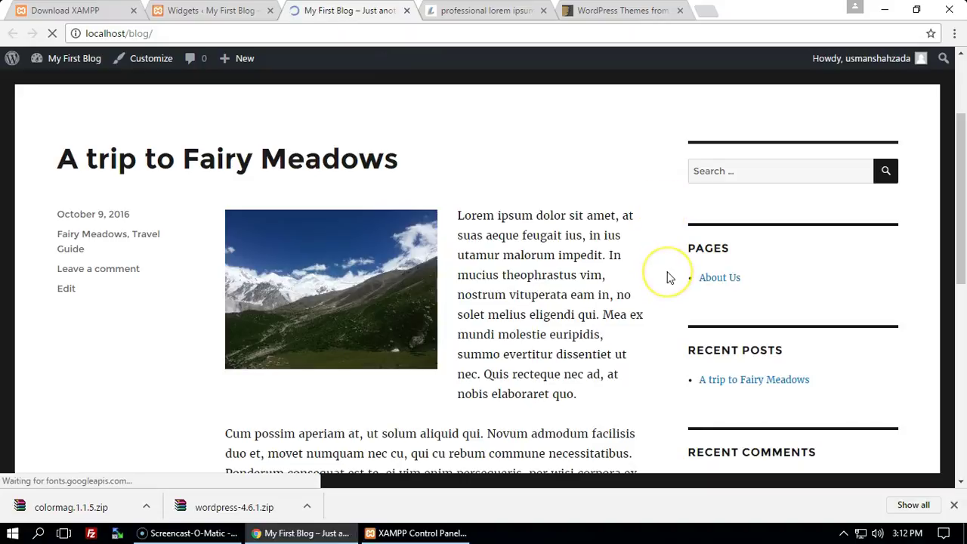
scroll(868, 281, down, 4)
scroll(868, 280, up, 6)
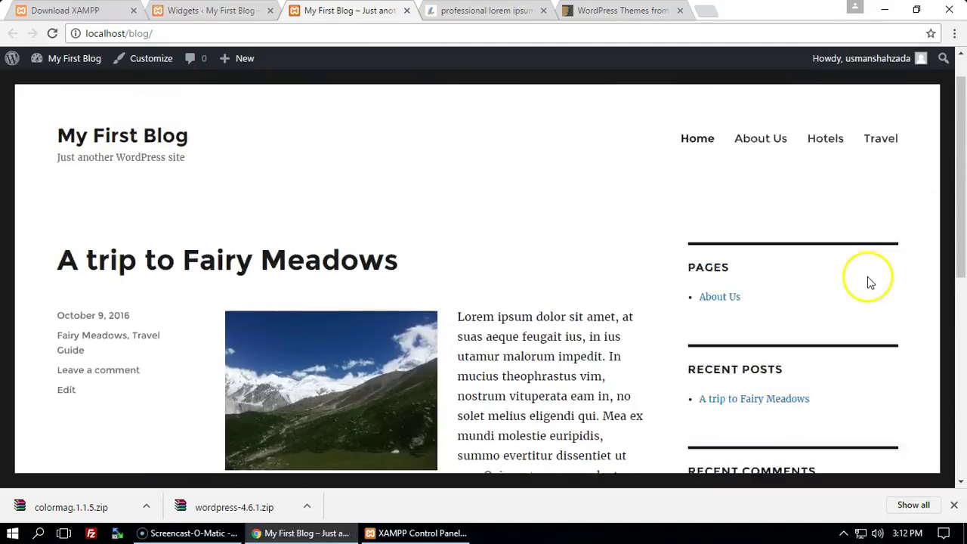
scroll(746, 313, down, 3)
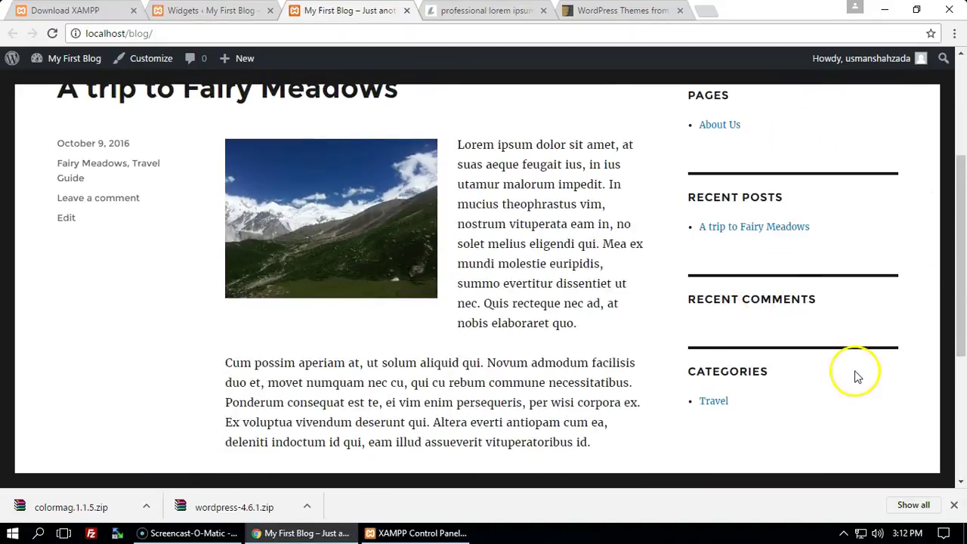
Step: Add a Tag Cloud widget to the Sidebar area between Recent Posts and Recent Comments
key(ctrl+shift+Tab)
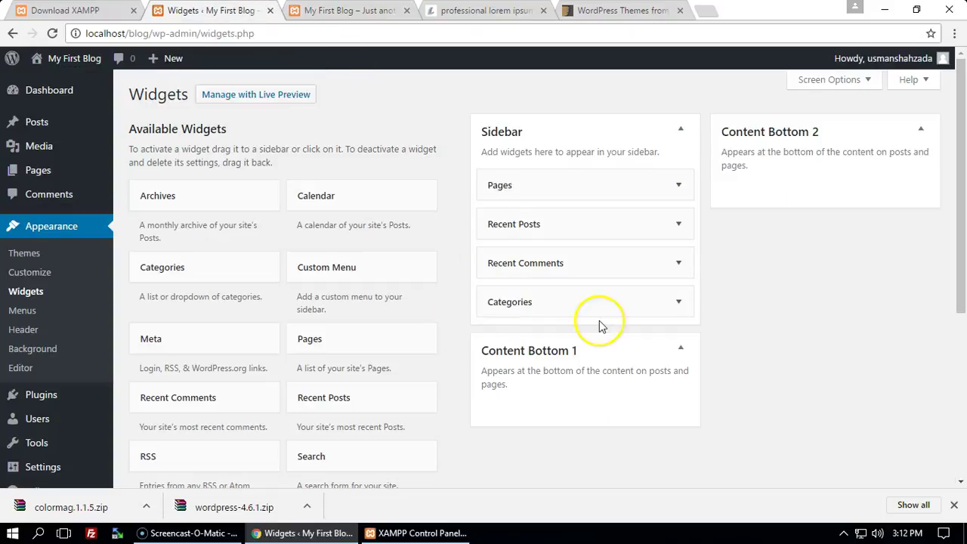
scroll(377, 363, down, 1)
scroll(377, 363, down, 2)
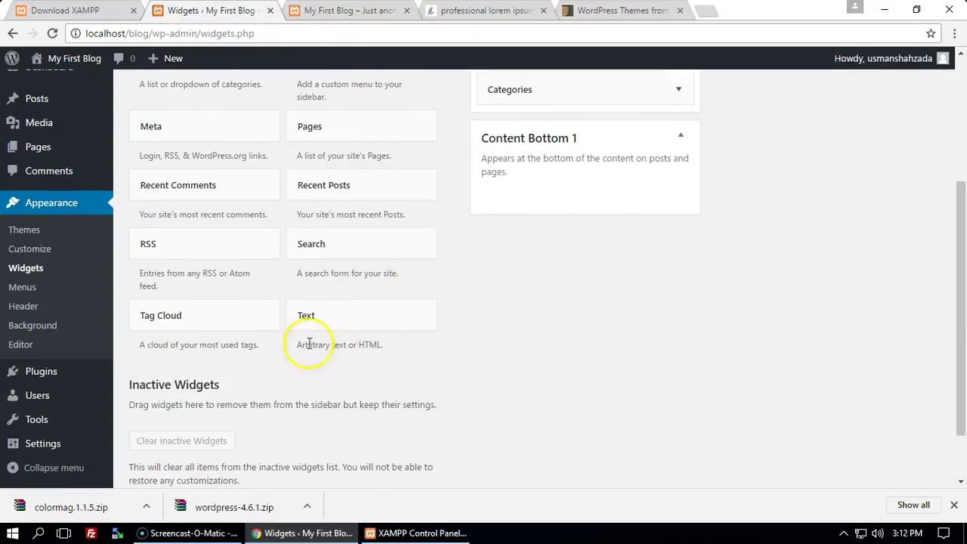
drag(168, 320, 525, 261)
scroll(469, 291, up, 3)
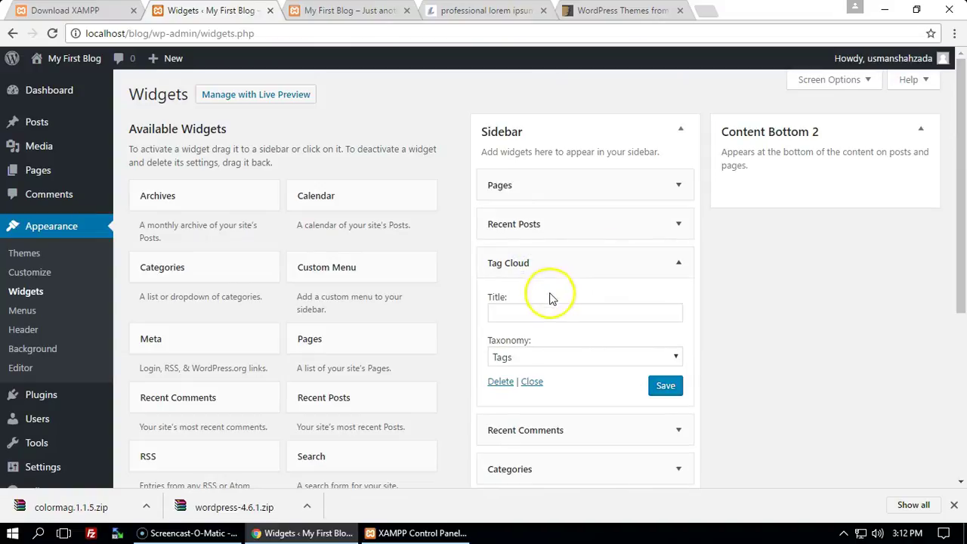
Step: Reload the front page to check the sidebar's tags section, and collapse the Tag Cloud widget's settings on the Widgets page
key(ctrl+Tab)
key(F5)
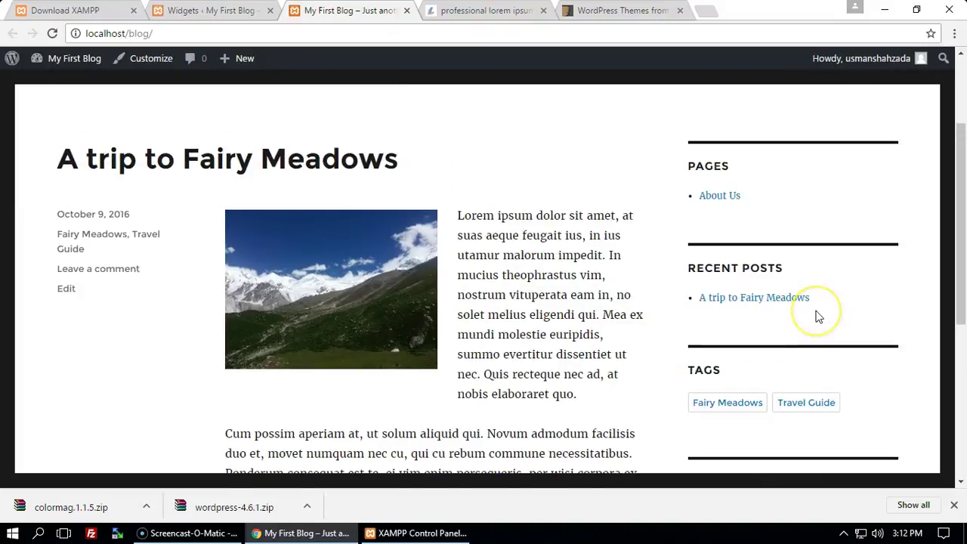
drag(869, 261, 691, 265)
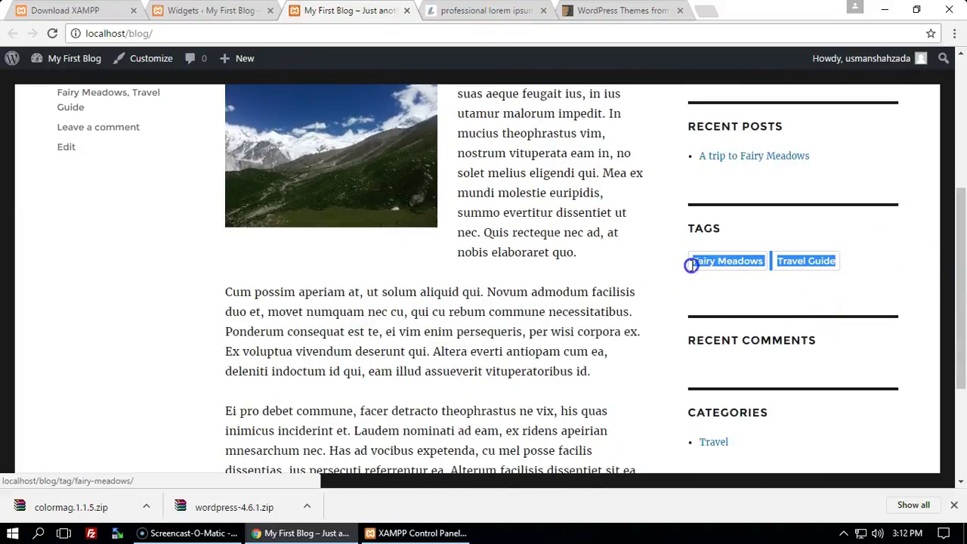
click(212, 10)
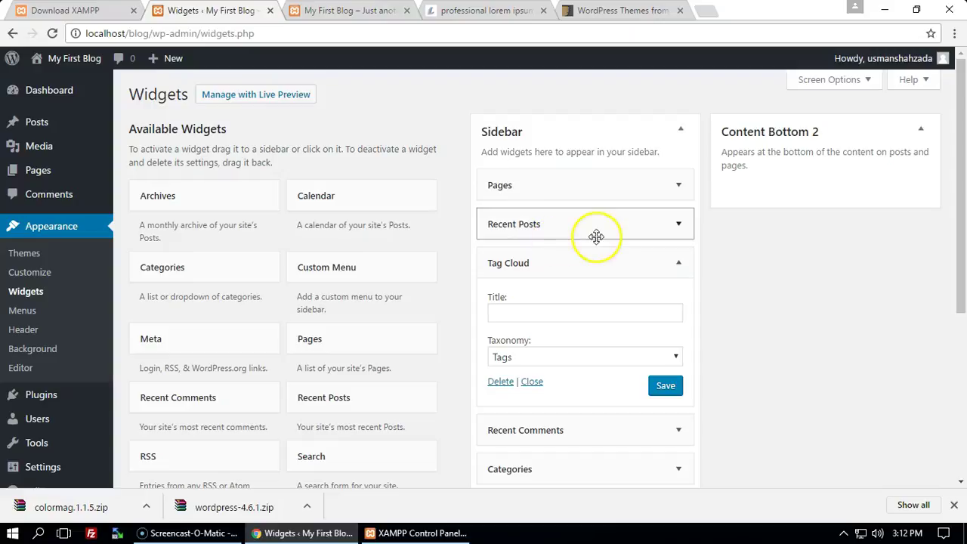
click(532, 382)
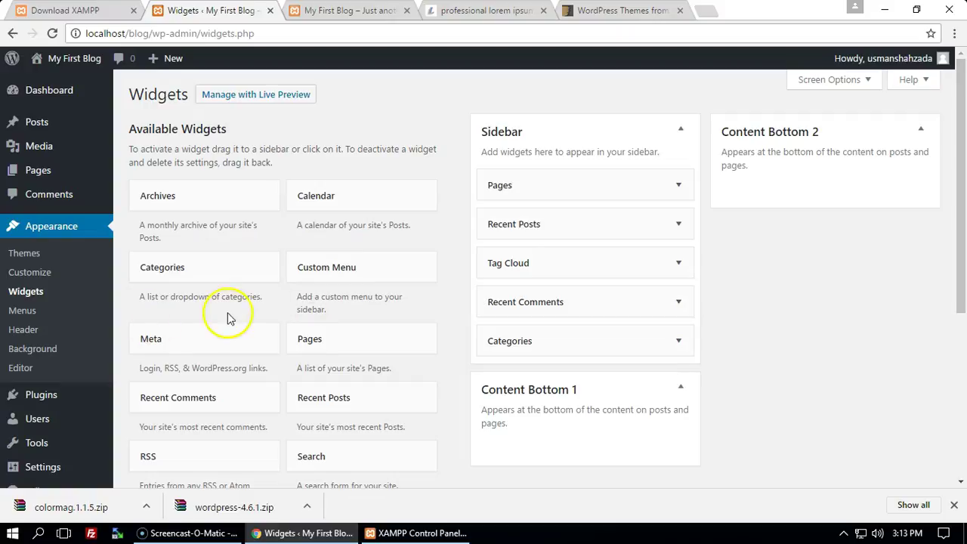
Step: Try a Text widget in the Sidebar area above Categories, look over its title and content fields, and remove it again
scroll(227, 318, down, 2)
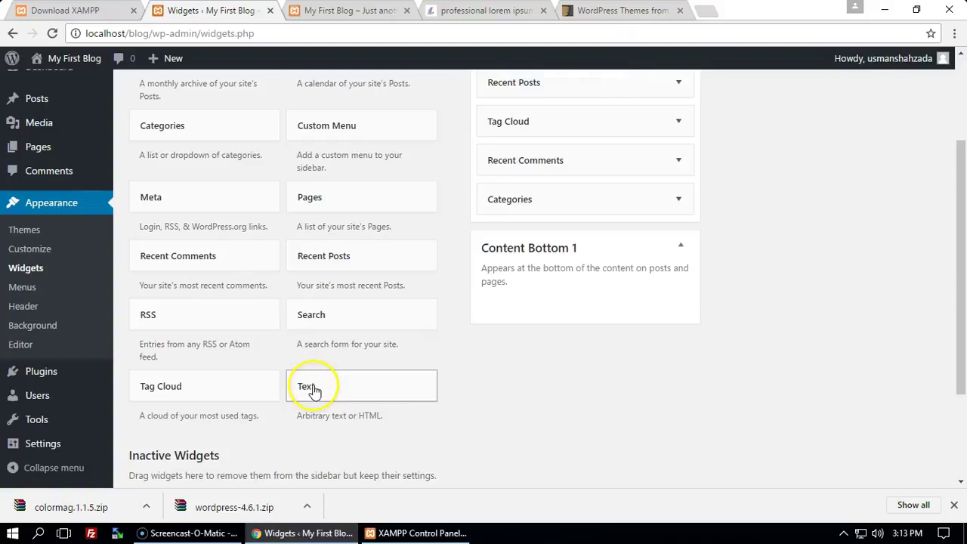
drag(316, 368, 537, 192)
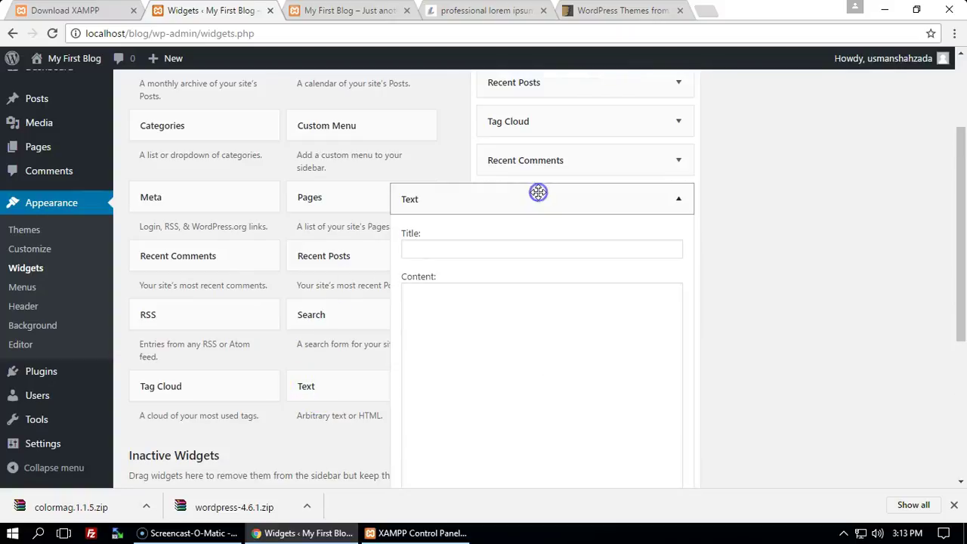
click(448, 313)
scroll(524, 295, down, 3)
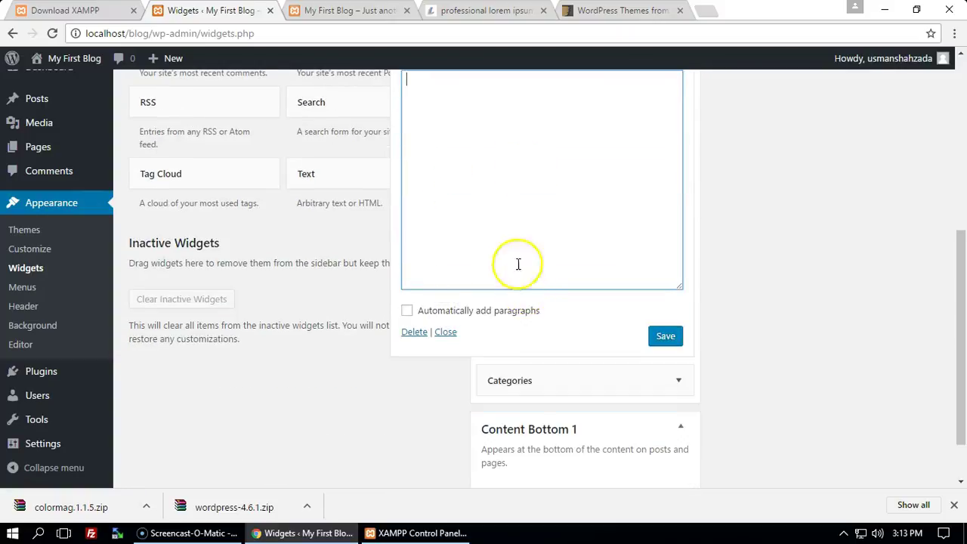
scroll(522, 257, up, 2)
click(429, 177)
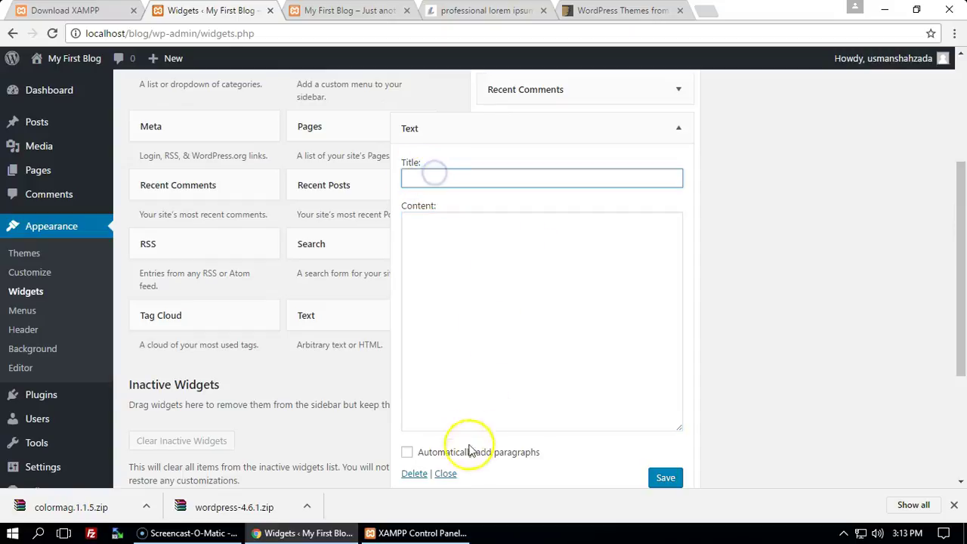
click(446, 474)
drag(510, 152, 214, 320)
Step: Look over the header area of the blog's front page and open the theme's Header Image settings
click(346, 12)
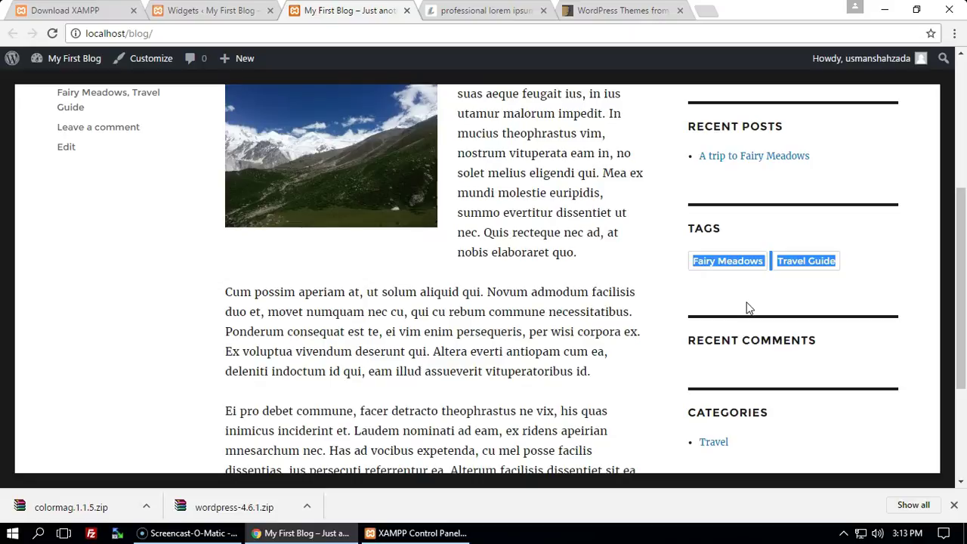
scroll(619, 361, up, 4)
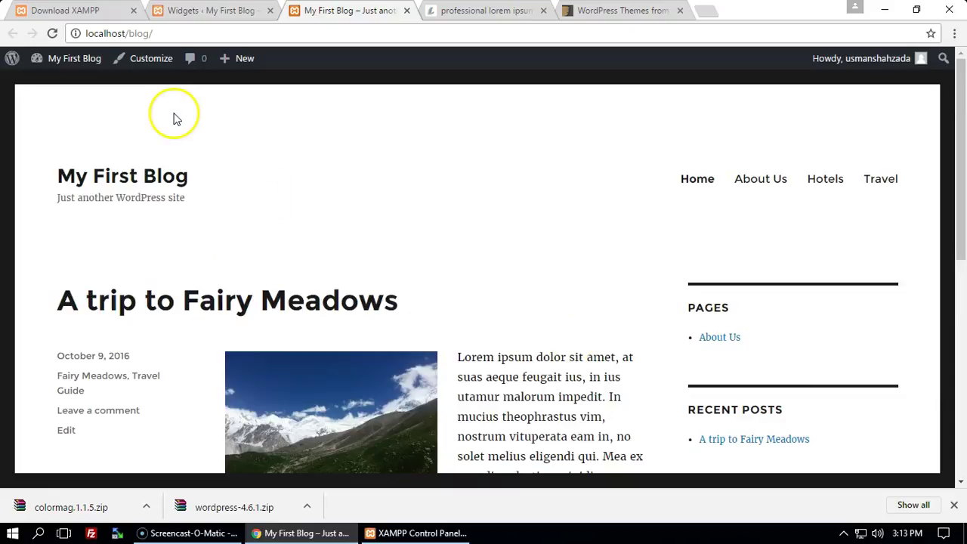
click(227, 11)
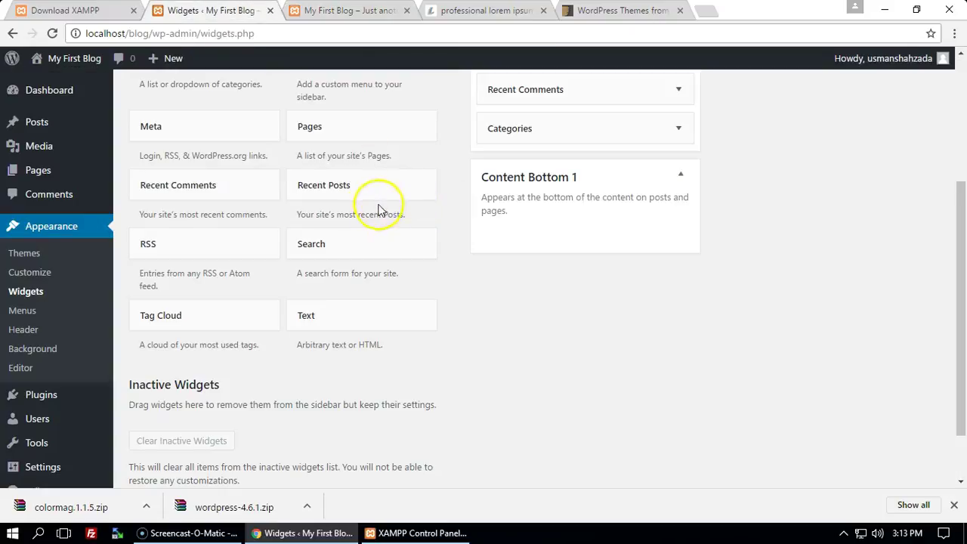
click(31, 331)
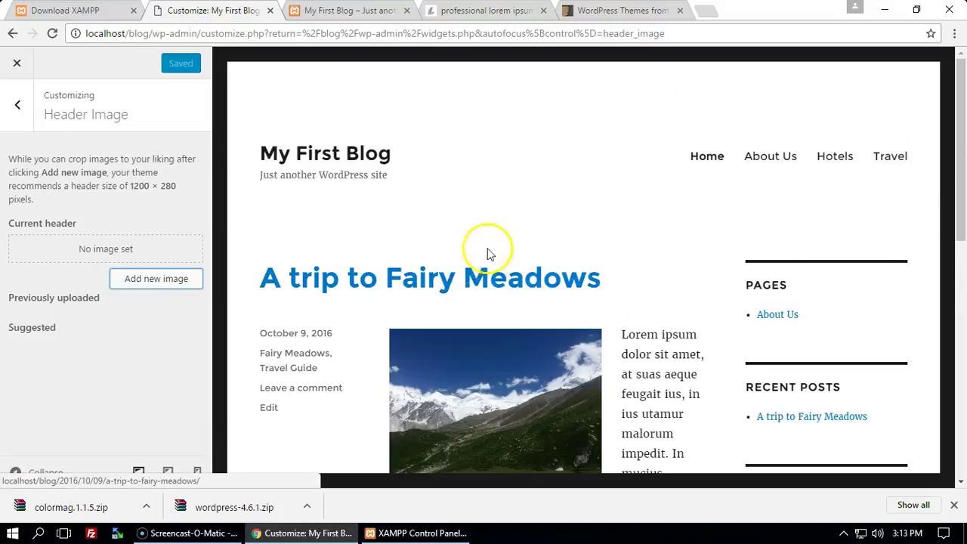
Step: Compare the customizer preview with the live front page and highlight the recommended header image size
scroll(469, 75, down, 3)
key(ctrl+Tab)
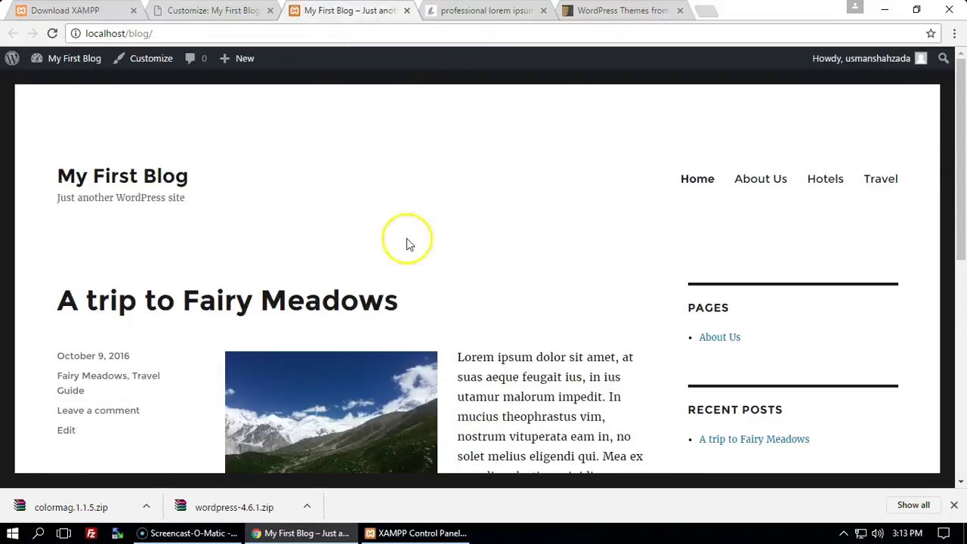
key(ctrl+shift+Tab)
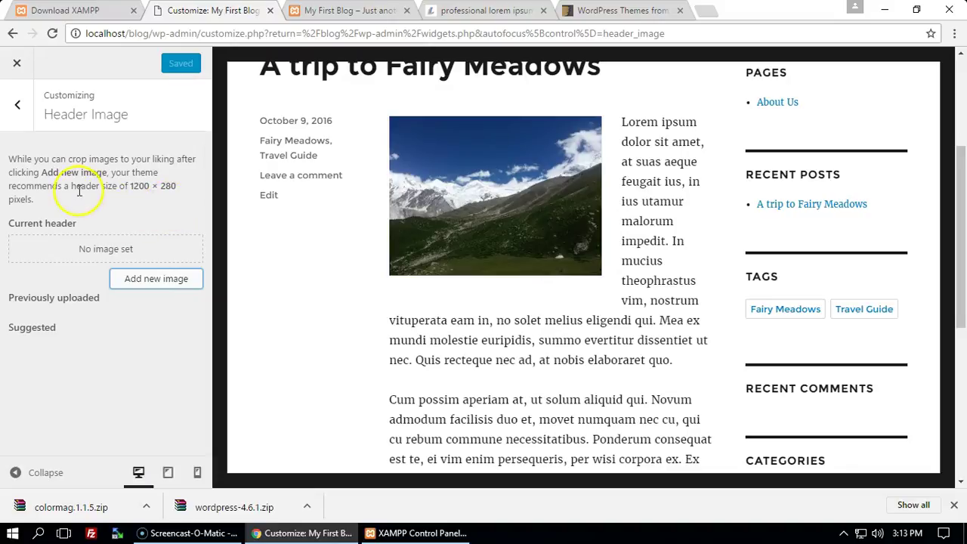
drag(131, 186, 166, 186)
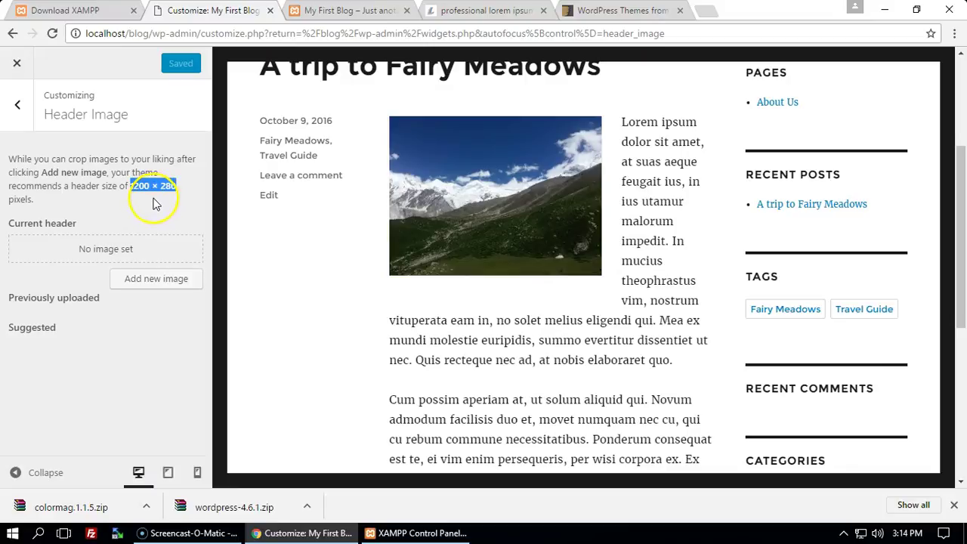
Step: Add the mountain photo as the header image, cropped to the band with the snowy peaks, and save the change
click(135, 279)
click(70, 227)
click(906, 446)
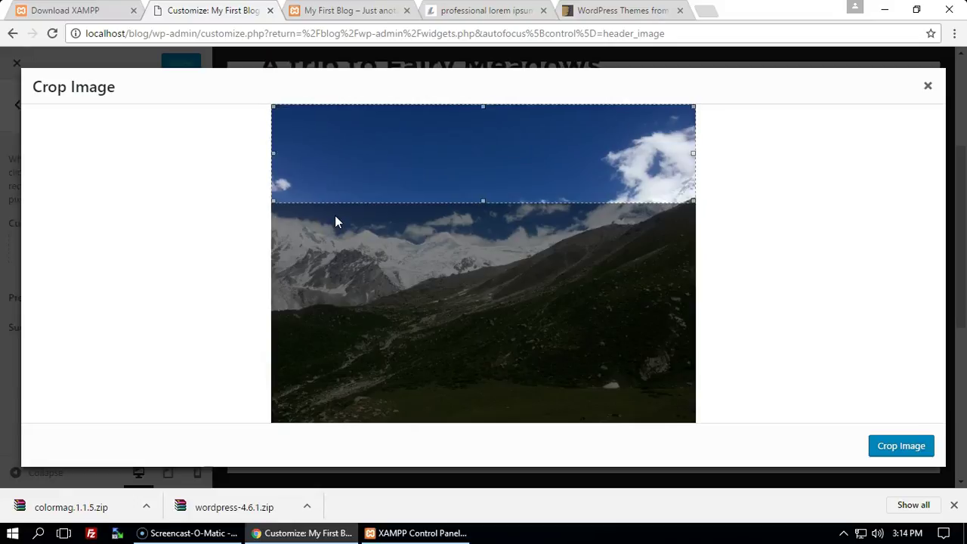
drag(430, 160, 429, 231)
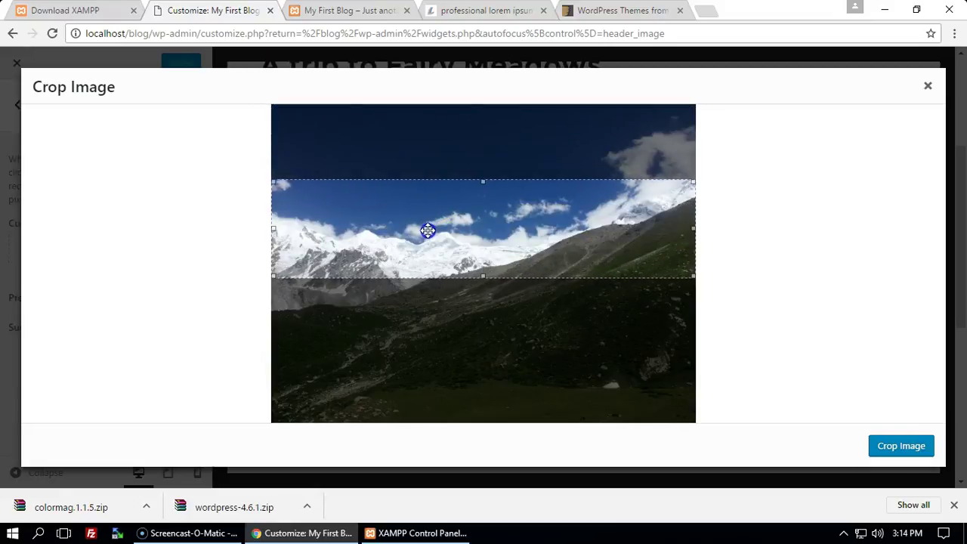
click(902, 448)
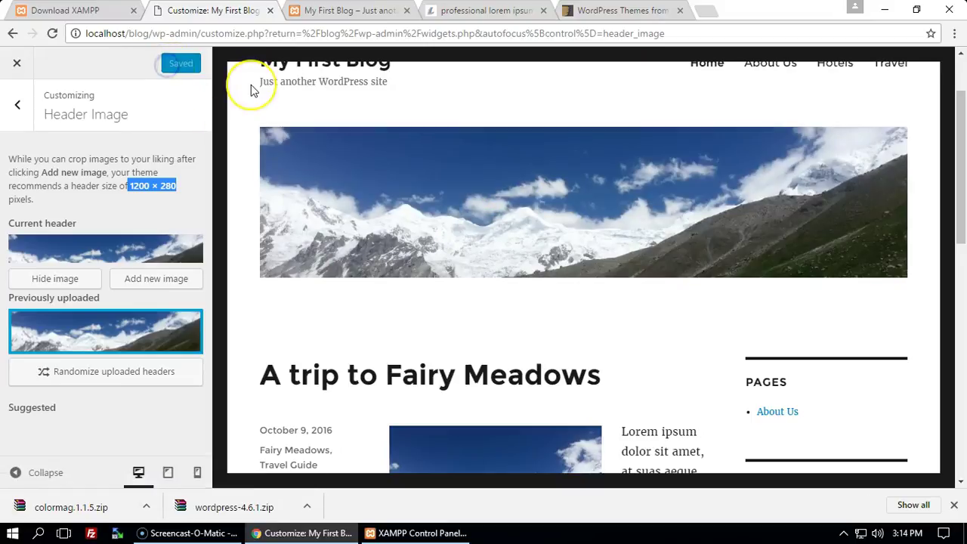
Step: Check the new header image on the live front page and look down to the first post and sidebar
click(372, 9)
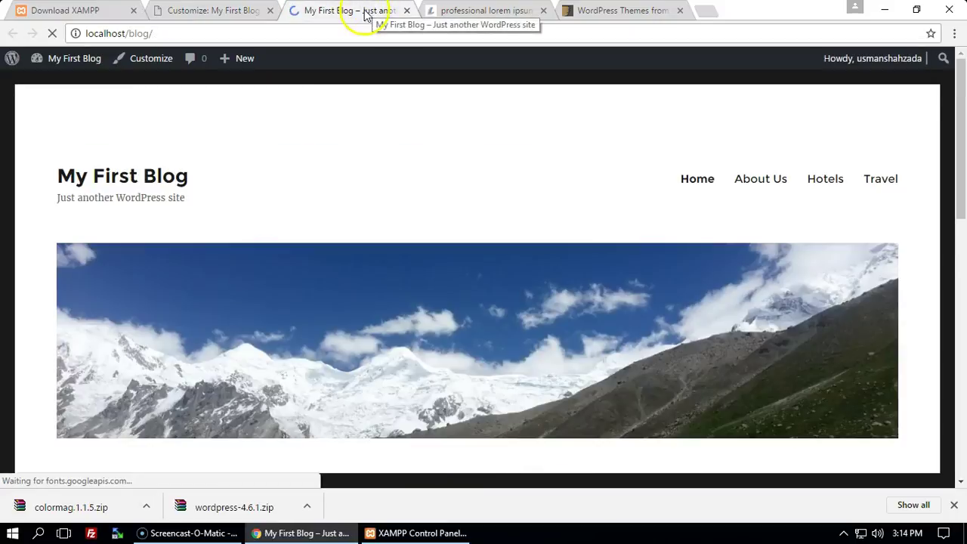
scroll(665, 212, down, 2)
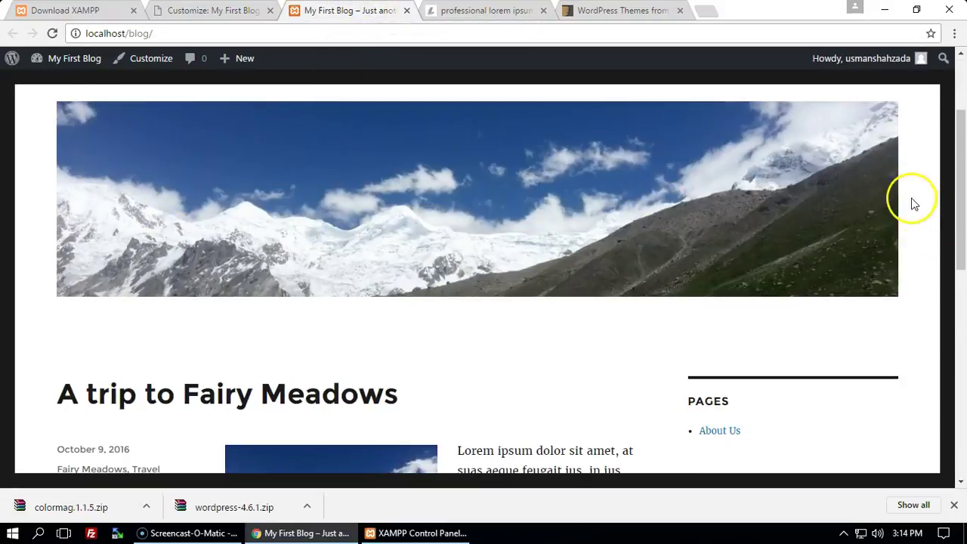
scroll(910, 205, down, 2)
scroll(767, 231, up, 4)
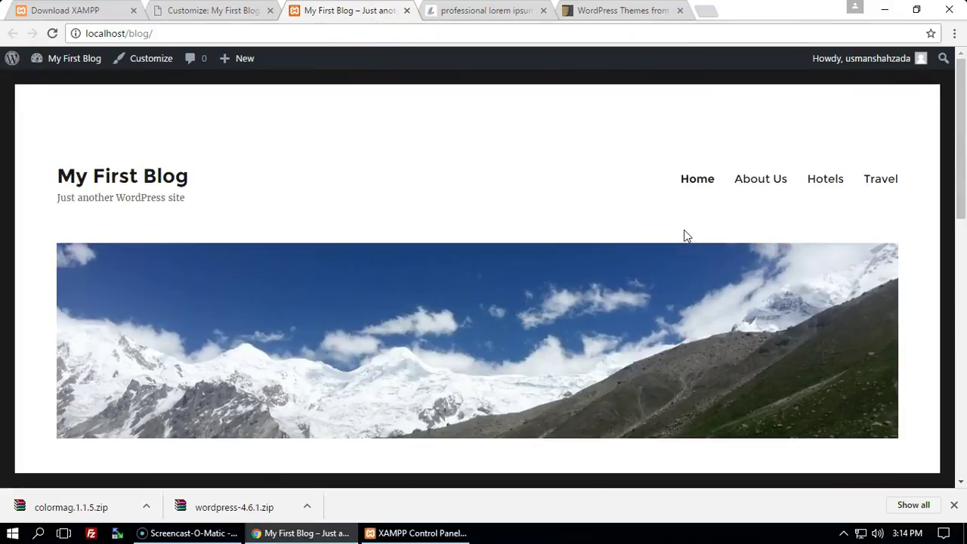
click(662, 234)
scroll(676, 280, down, 3)
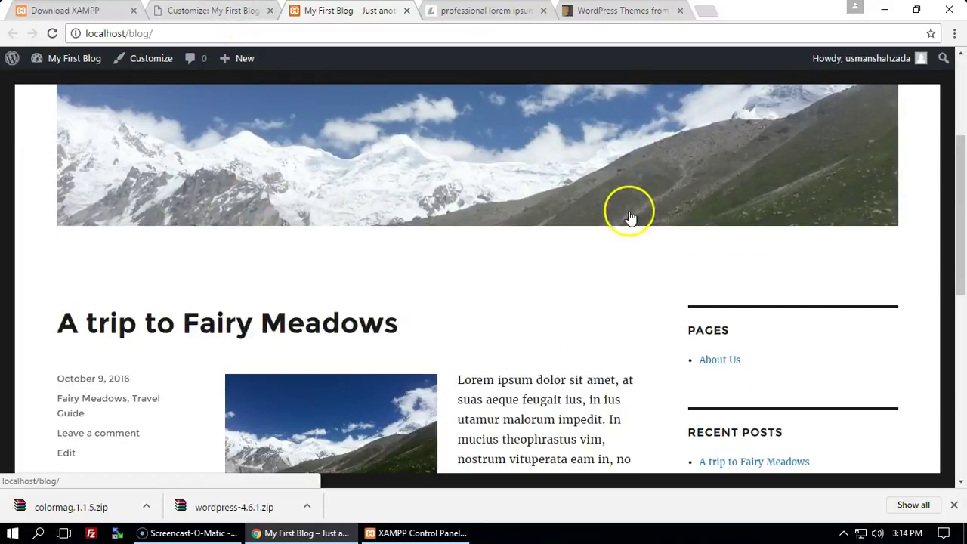
Step: Leave the Header Image settings, open the Background Image settings and look through the whole page preview
key(ctrl+shift+Tab)
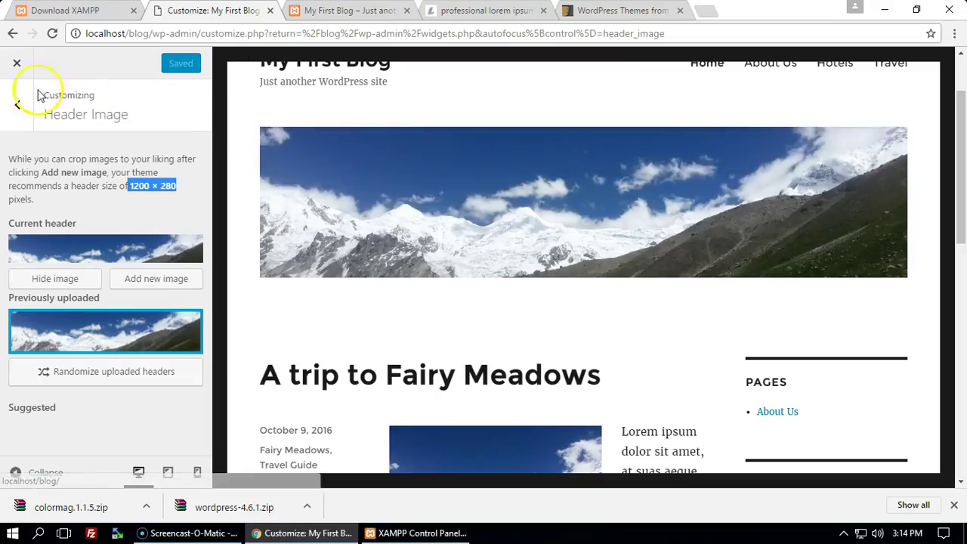
click(18, 102)
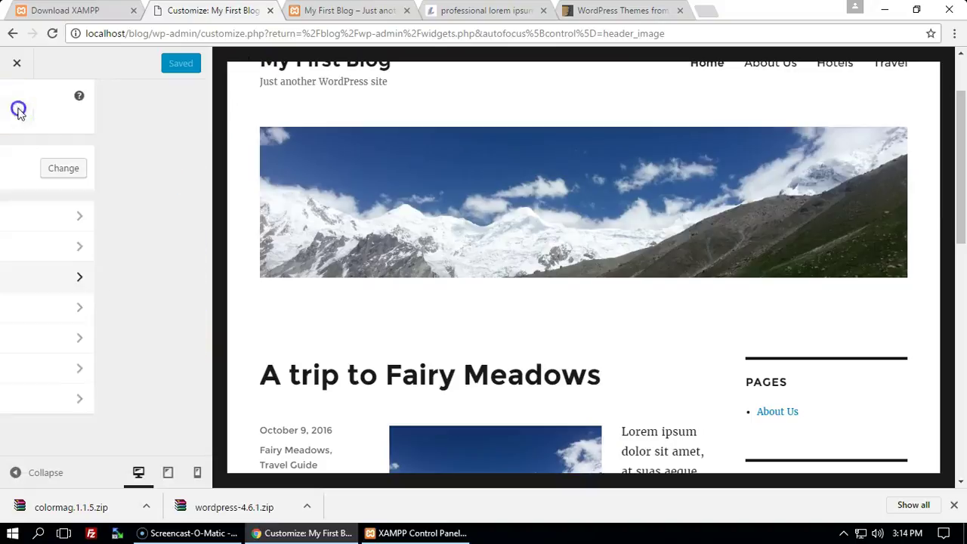
click(16, 63)
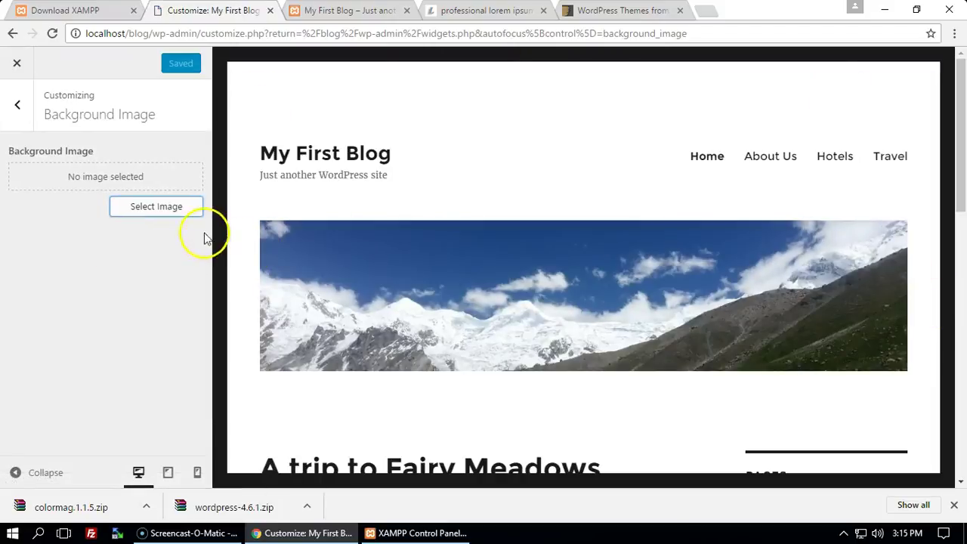
scroll(703, 207, down, 4)
scroll(690, 191, down, 5)
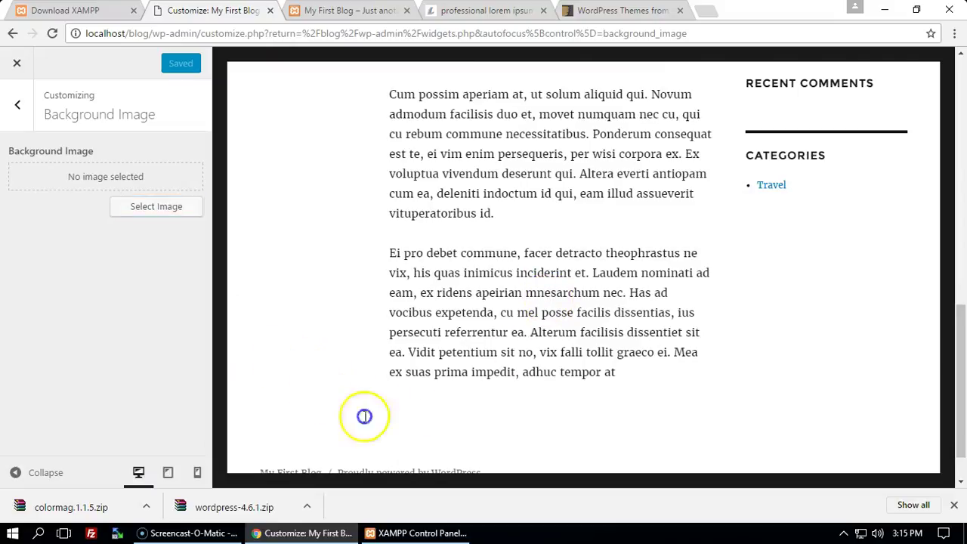
scroll(425, 396, up, 10)
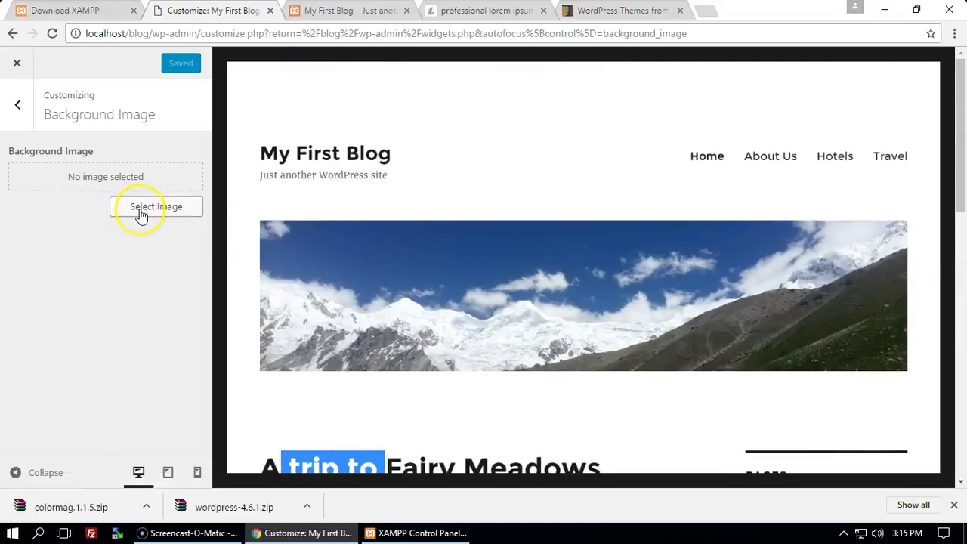
Step: Close the customizer, open the theme editor and look through Twenty Sixteen's style.css and its list of template files
click(17, 63)
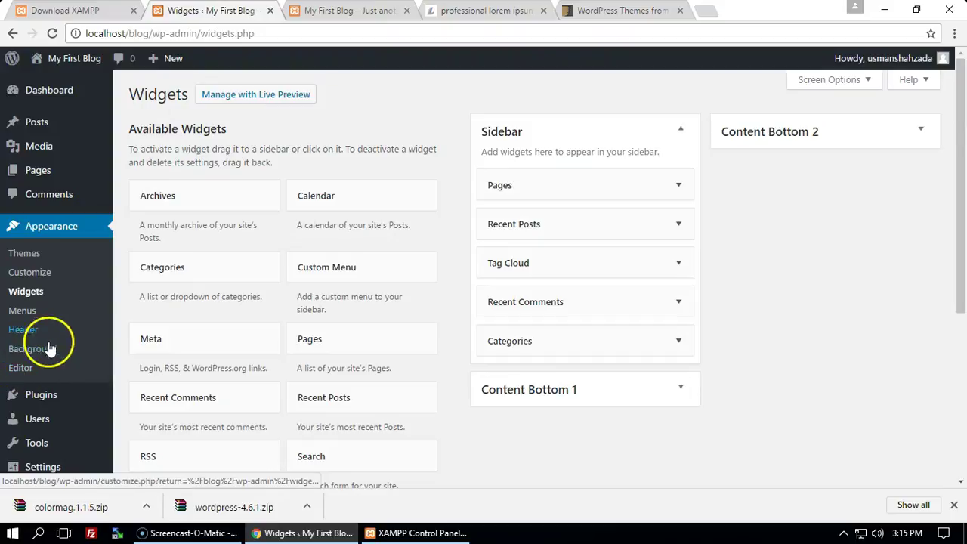
click(21, 369)
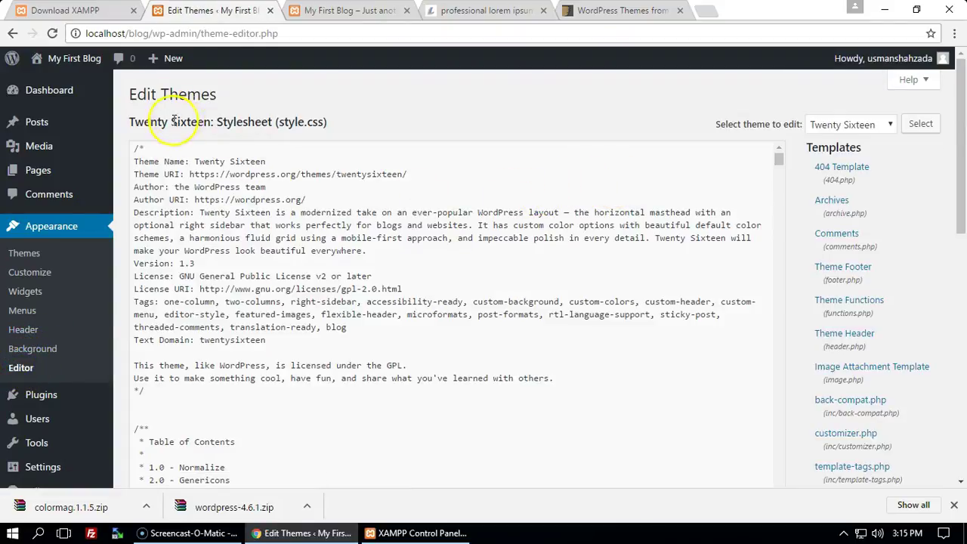
drag(174, 120, 362, 123)
click(458, 325)
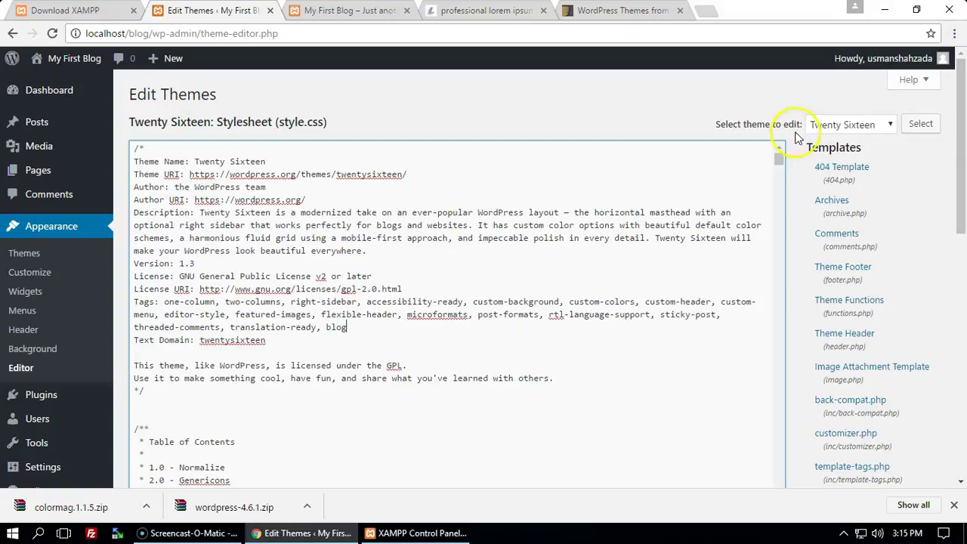
drag(958, 113, 961, 412)
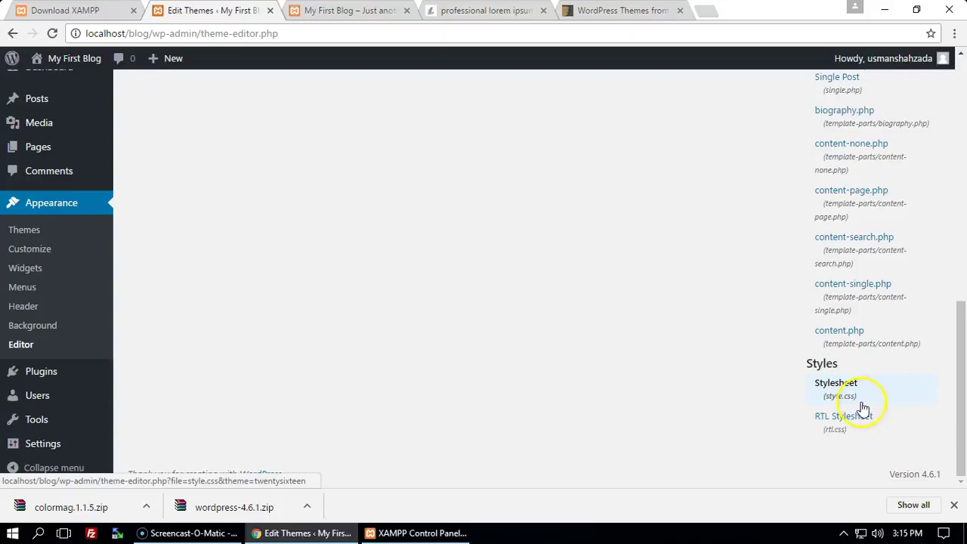
drag(961, 396, 960, 87)
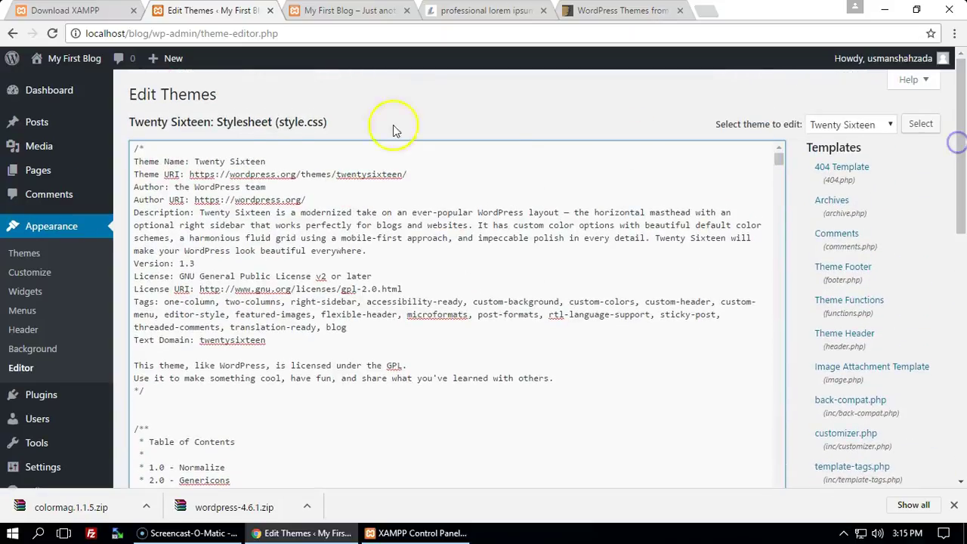
drag(779, 157, 771, 368)
scroll(704, 296, down, 10)
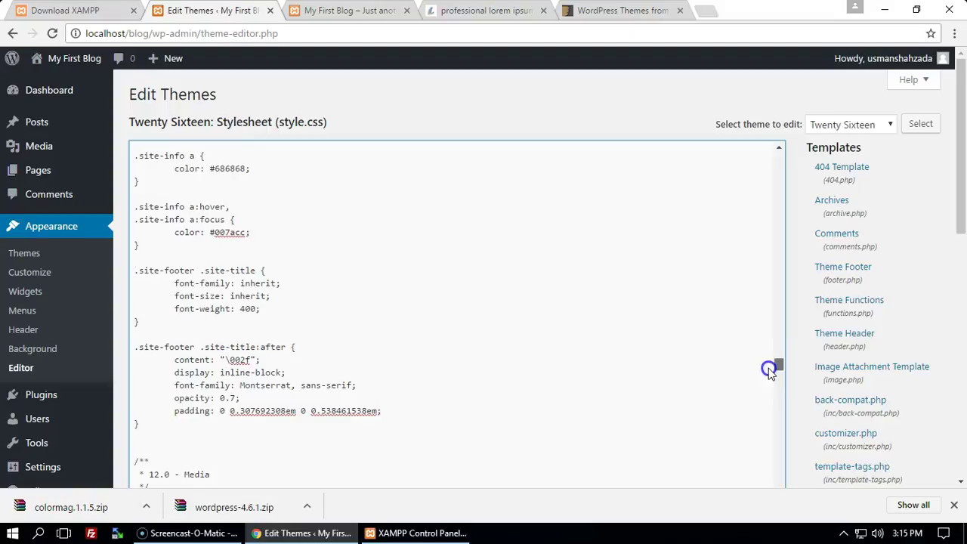
Step: Examine the Pages heading, the About Us link and the remaining sidebar widgets on the live front page
click(346, 11)
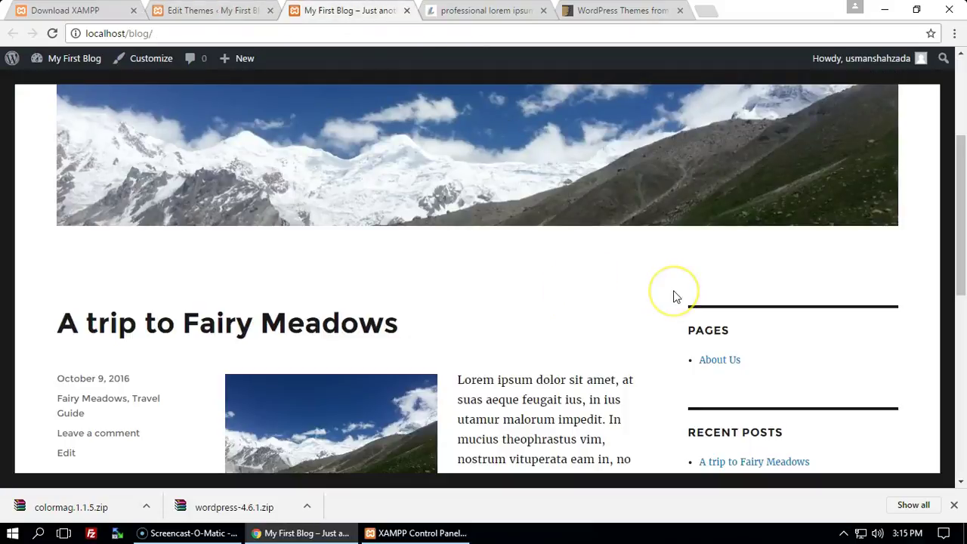
drag(715, 329, 682, 329)
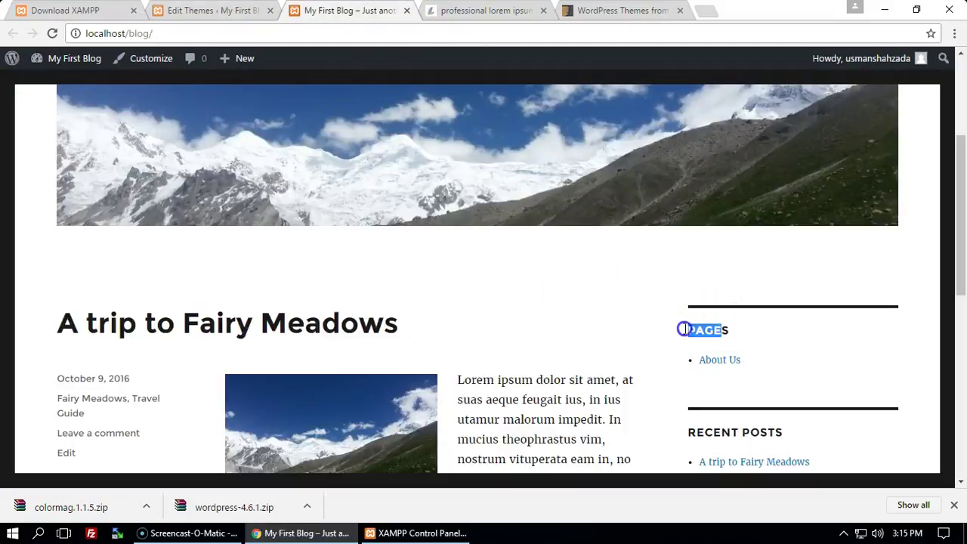
drag(745, 361, 701, 363)
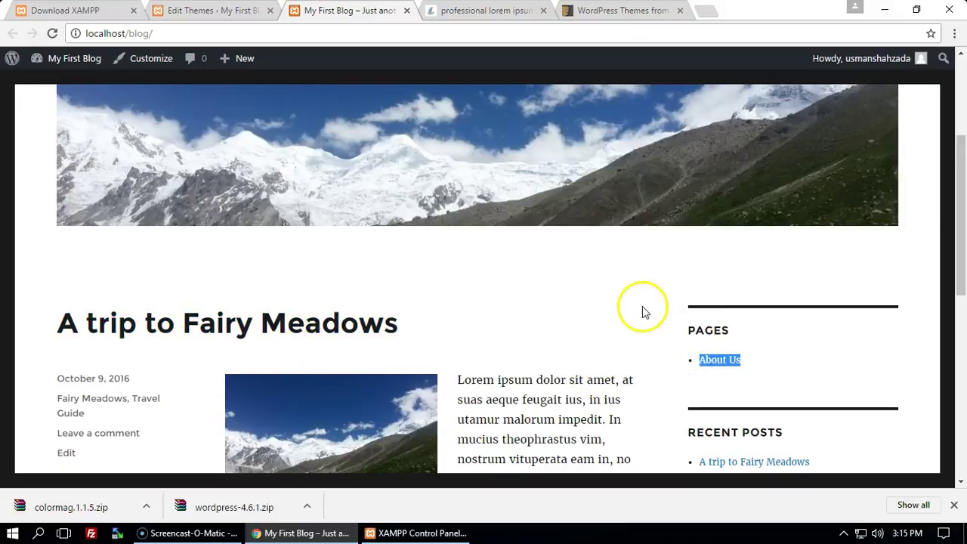
scroll(658, 278, down, 3)
scroll(657, 281, down, 4)
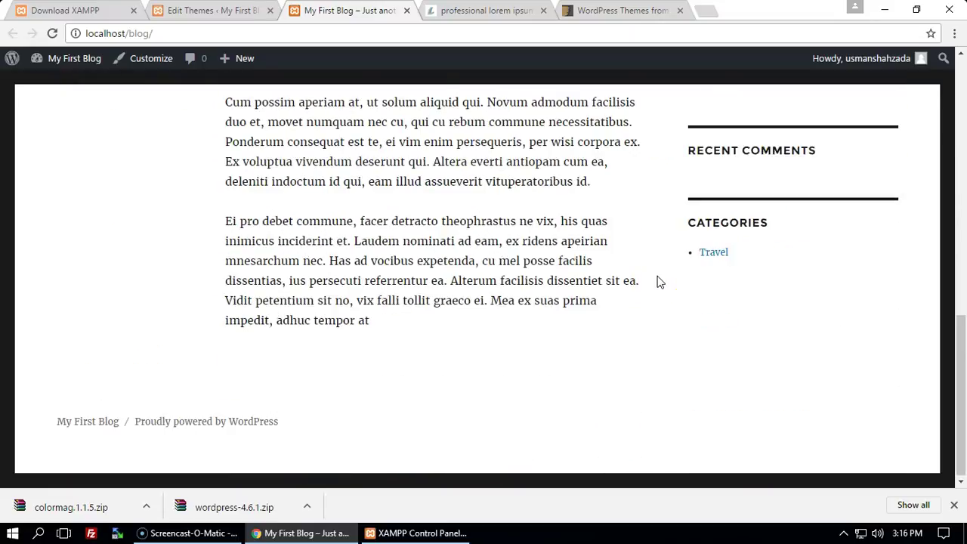
Step: Highlight the site-info and site-footer rules in style.css, then look over the live front page up to its header
click(192, 11)
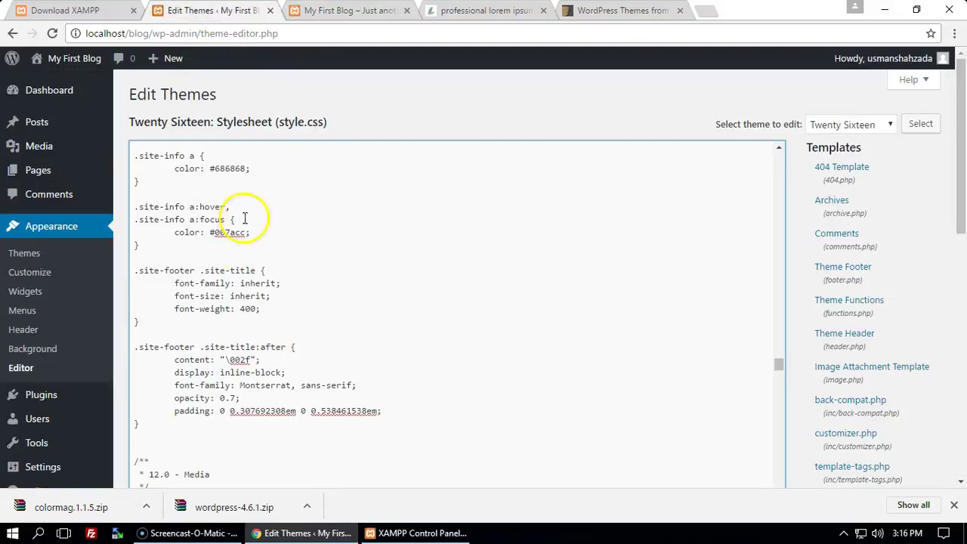
drag(154, 166, 495, 415)
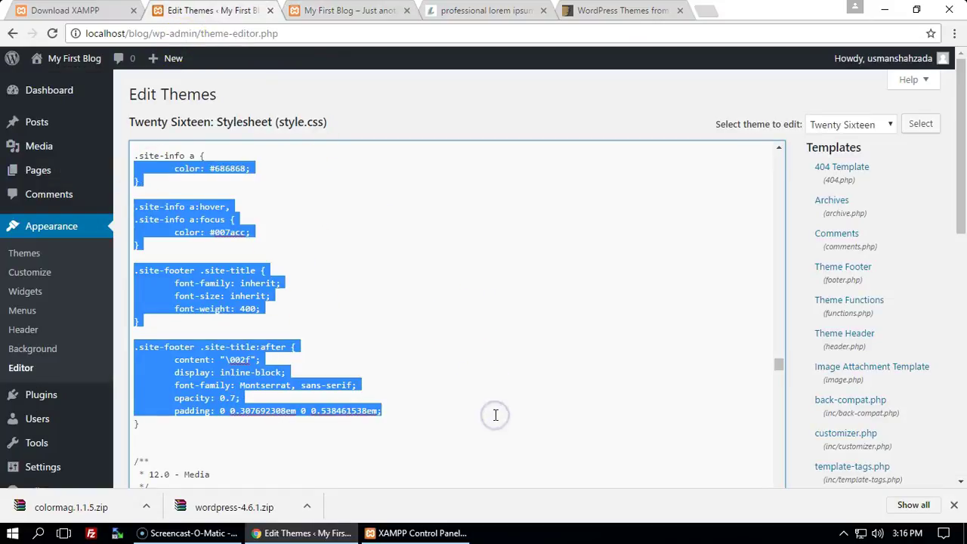
click(350, 12)
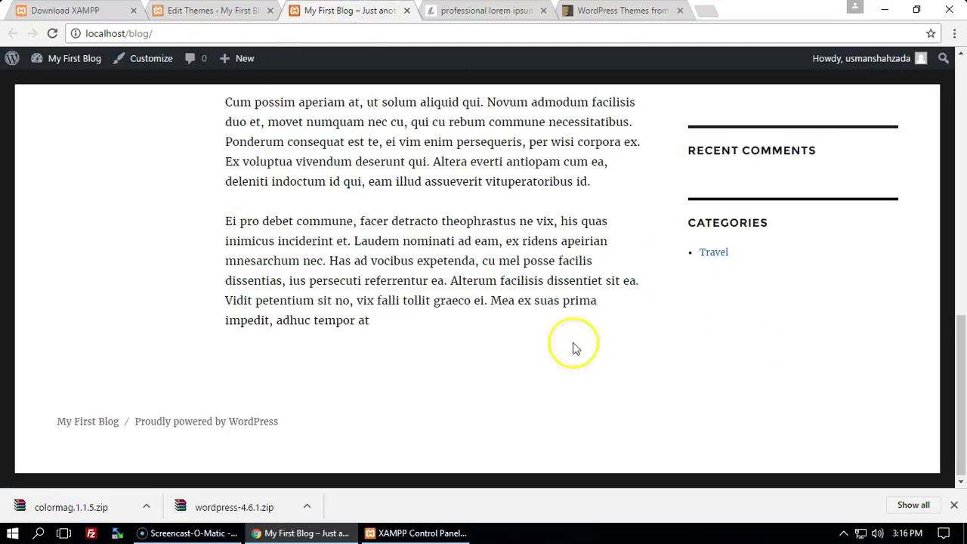
scroll(483, 323, up, 15)
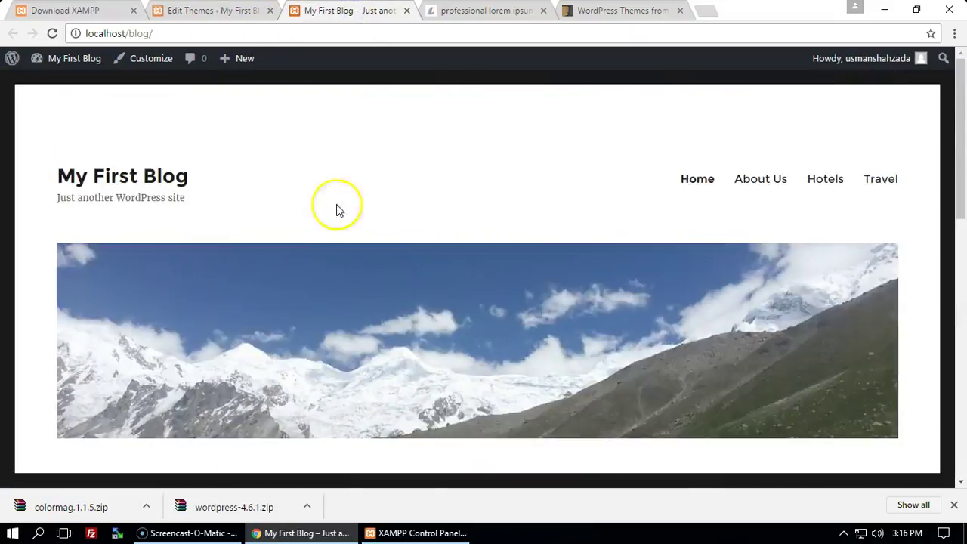
Step: Leave the theme editor and open the Site Identity settings in the theme customizer
click(195, 10)
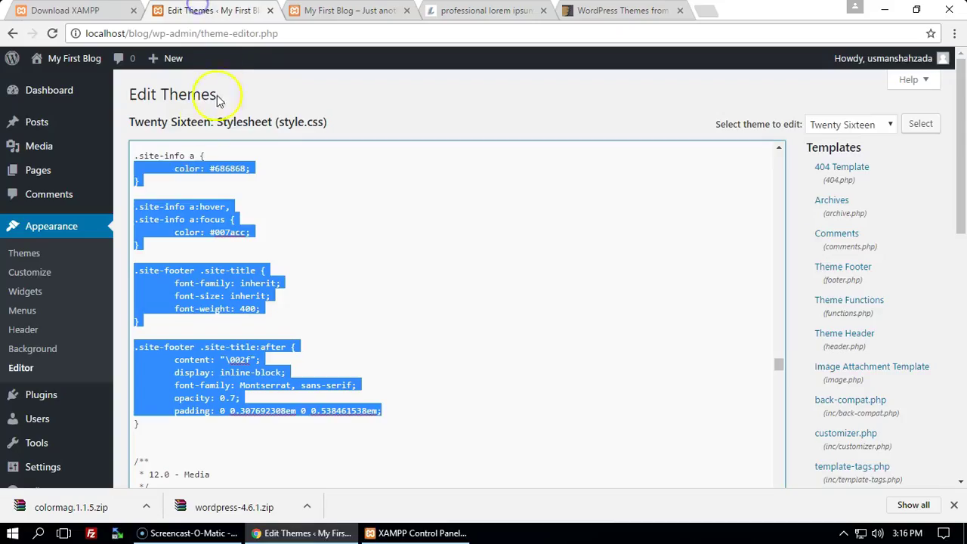
click(38, 280)
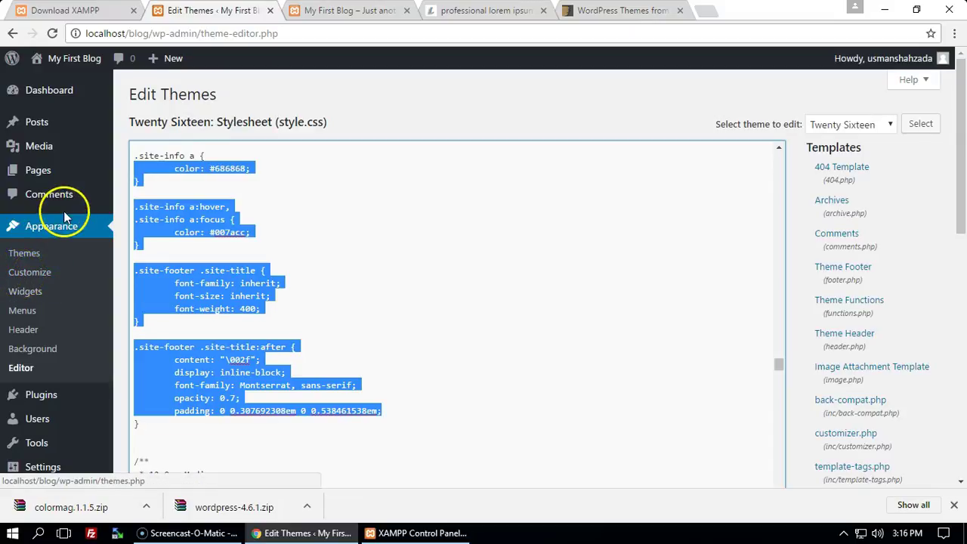
click(30, 280)
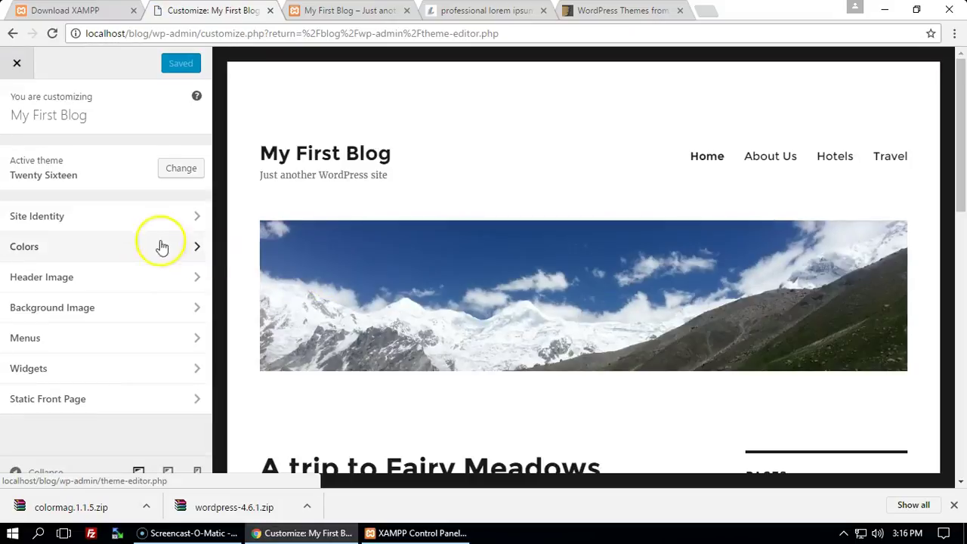
click(197, 217)
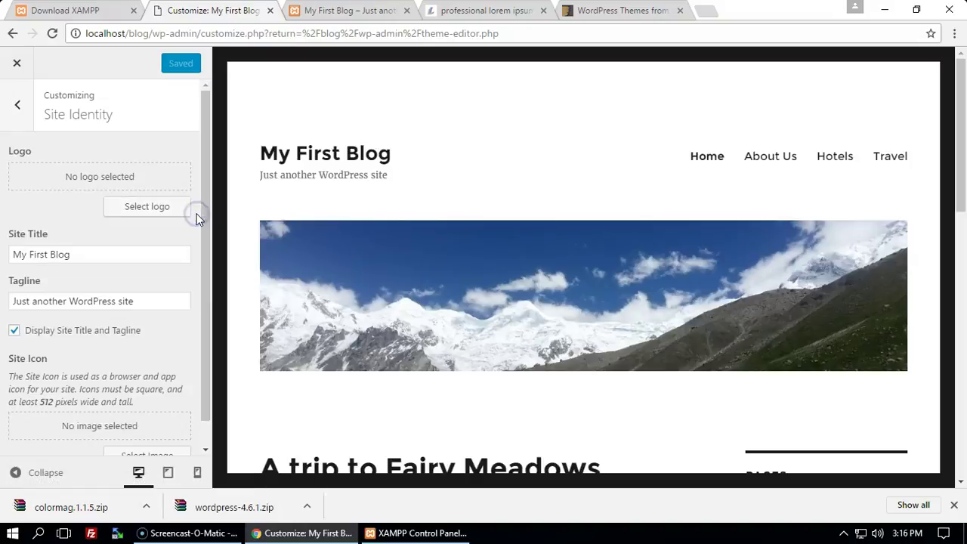
Step: Highlight the tagline below the site title on the live front page
key(ctrl+Tab)
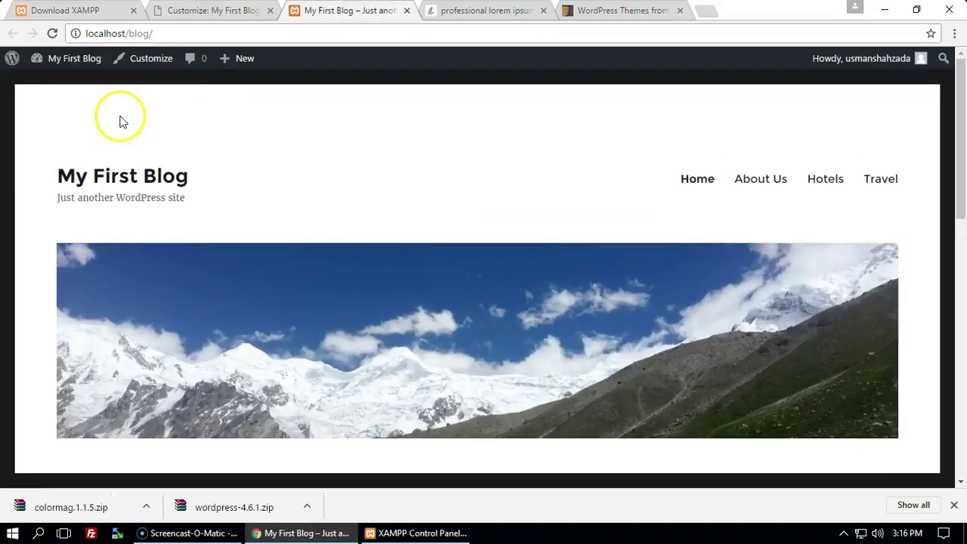
drag(189, 198, 143, 197)
click(61, 200)
triple_click(59, 201)
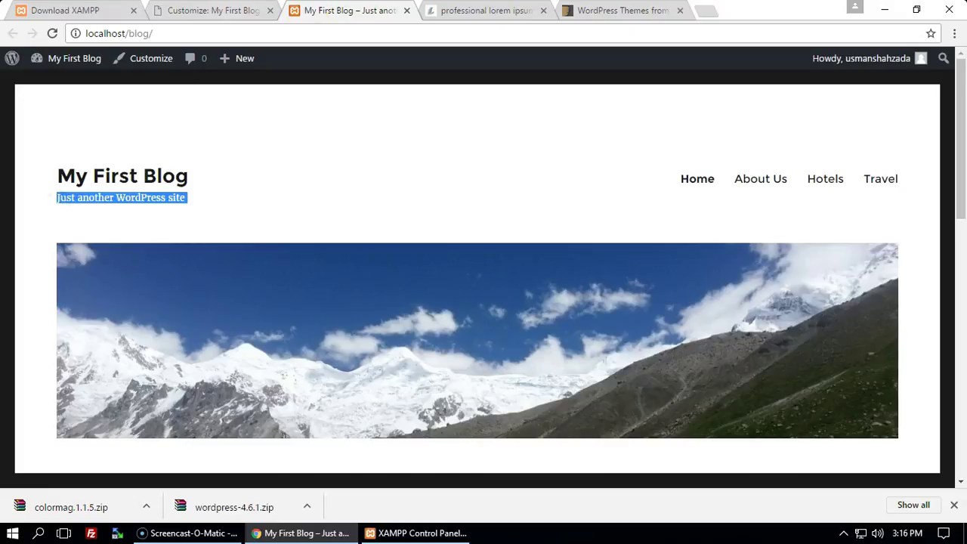
Step: Clear the site's tagline in the Site Identity settings so that the field is empty
key(ctrl+shift+Tab)
drag(153, 303, 27, 301)
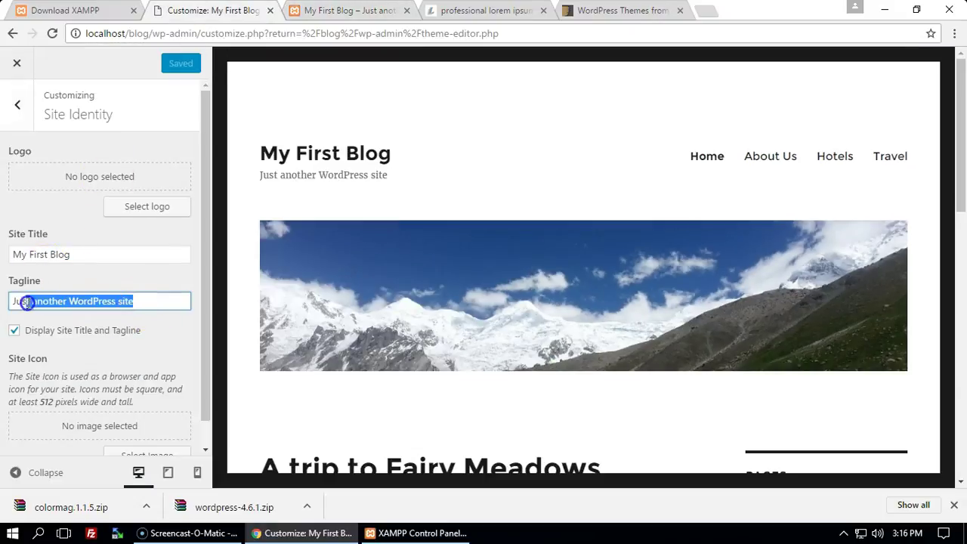
key(BackSpace)
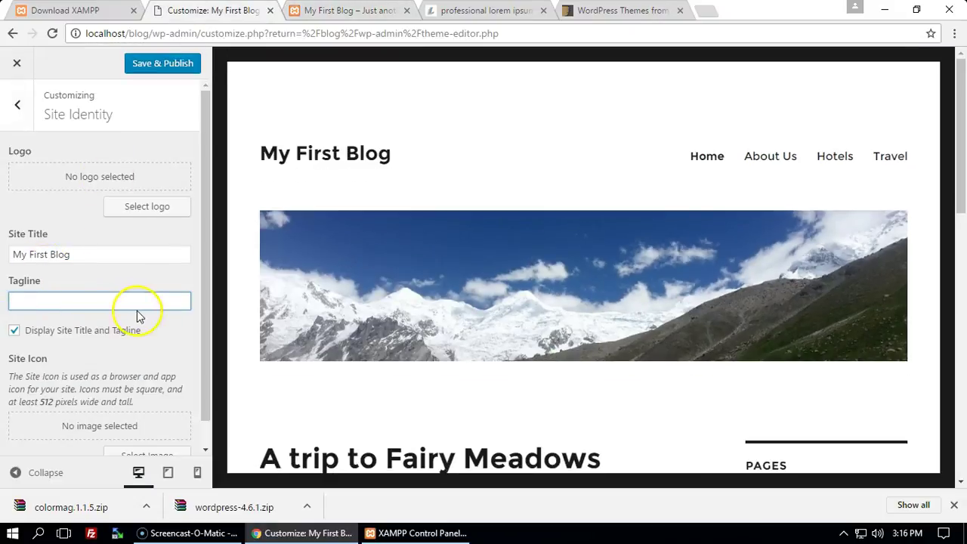
Step: Turn the display of site title and tagline off and on again, and look over the Site Icon settings
click(15, 333)
click(14, 333)
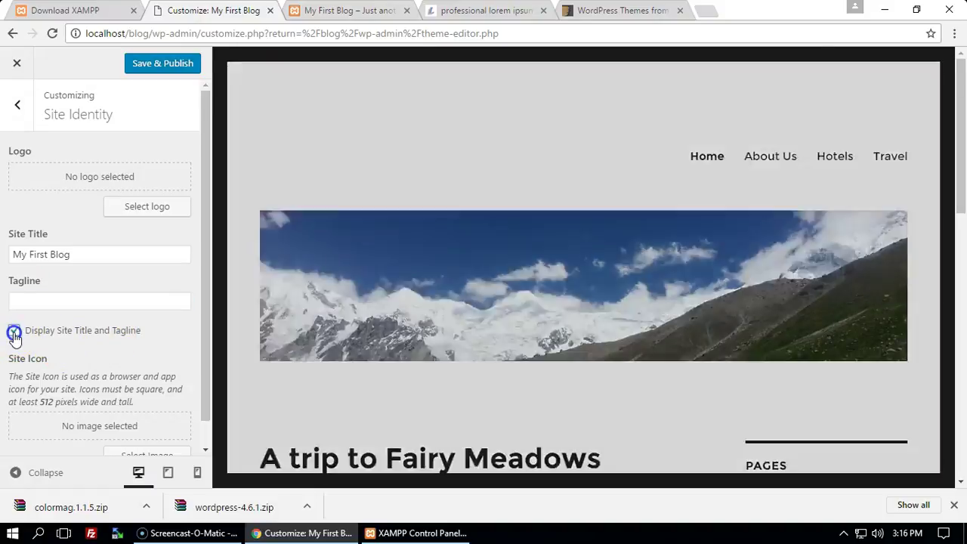
scroll(177, 255, down, 1)
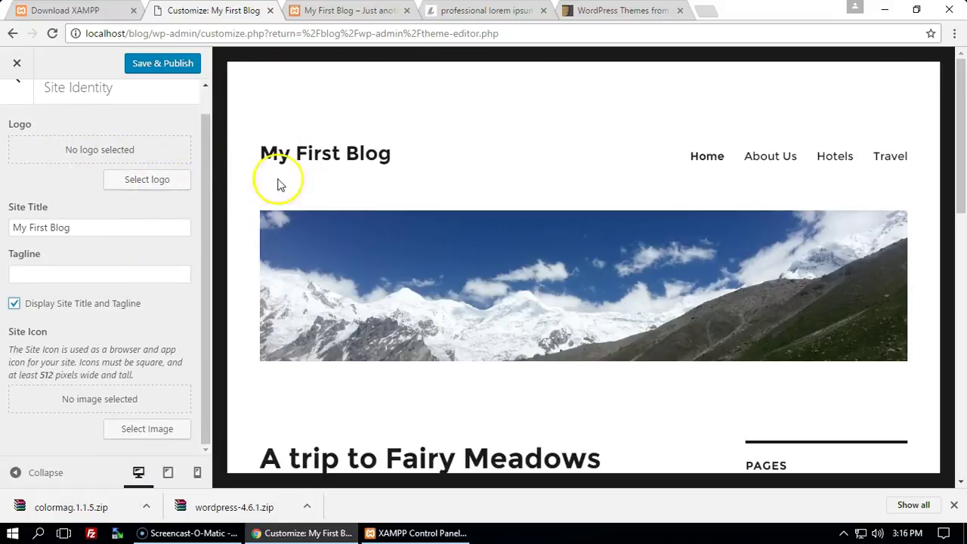
scroll(121, 185, up, 1)
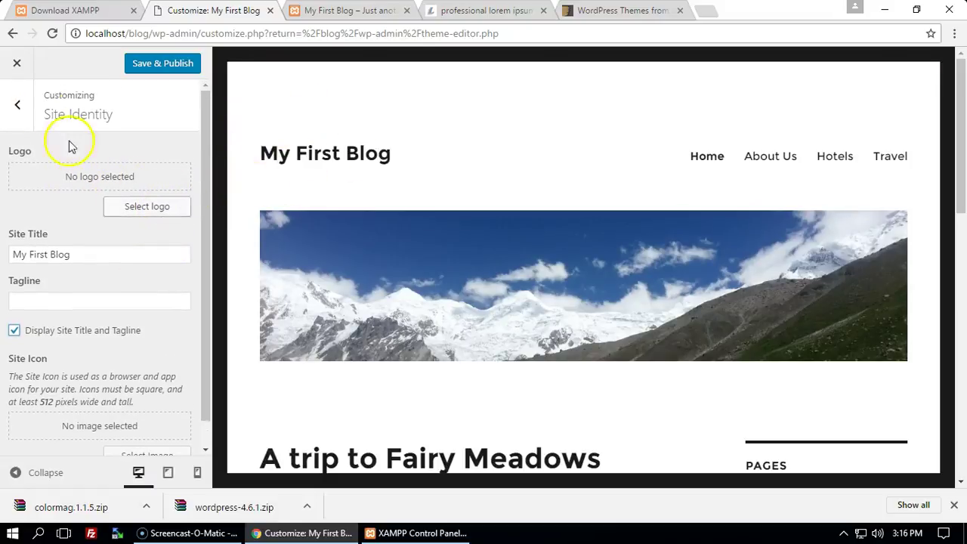
Step: Look over the Colors and Header Image settings in the theme customizer and return to the section overview
click(19, 112)
click(70, 246)
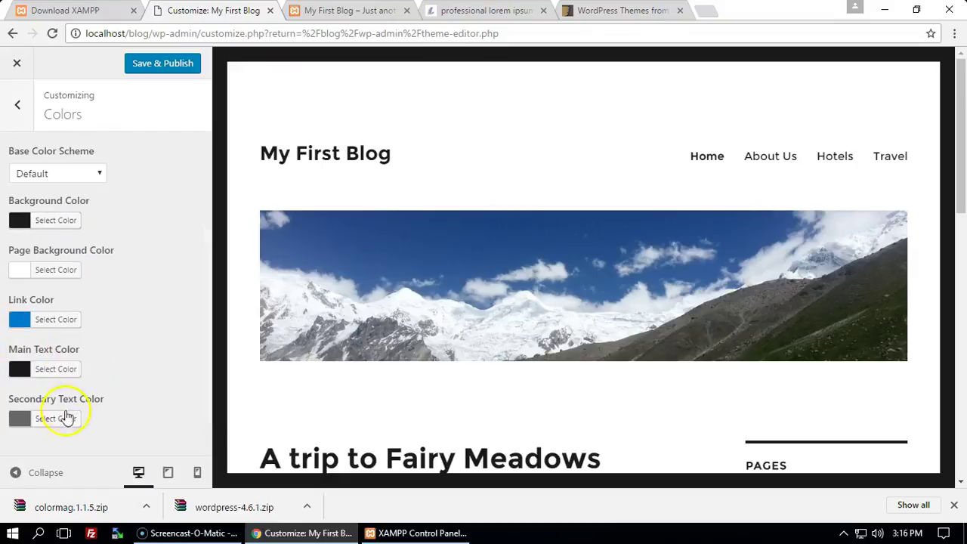
scroll(747, 244, down, 2)
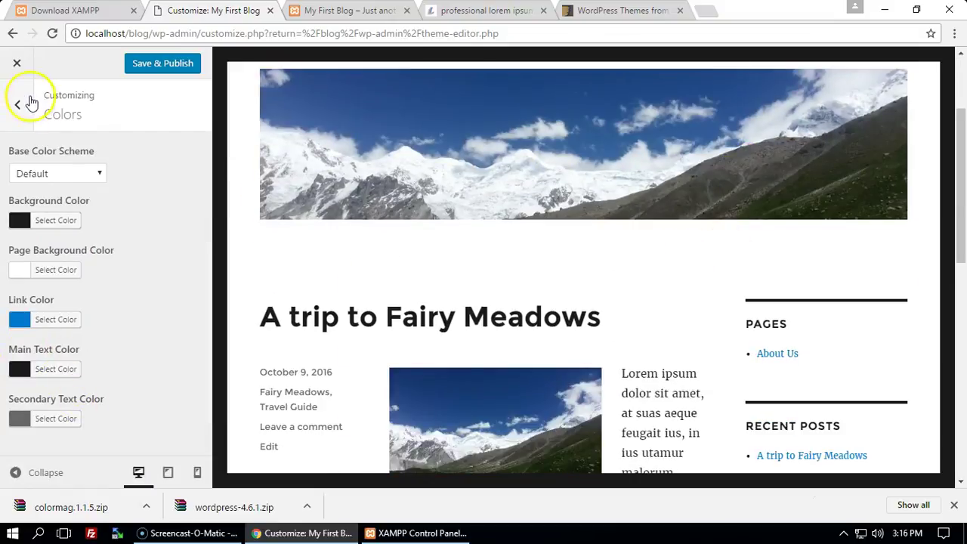
click(29, 103)
click(56, 281)
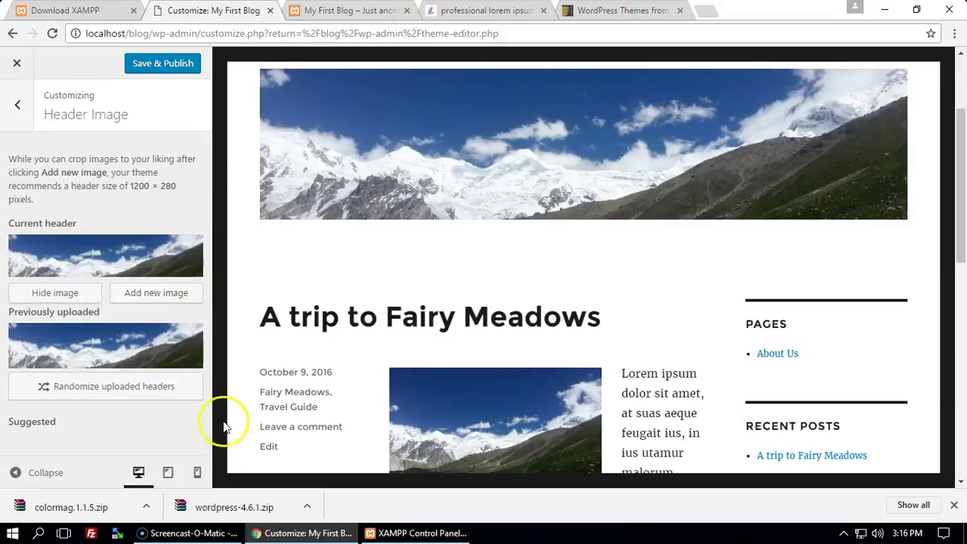
click(17, 106)
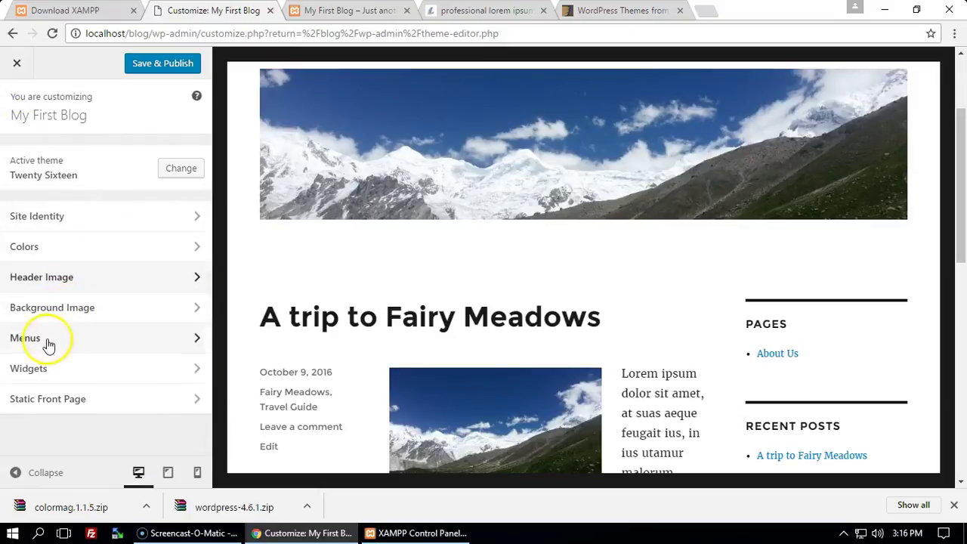
Step: Look over the sidebar's widget list in the customizer's Widgets settings and return to the section overview
click(113, 369)
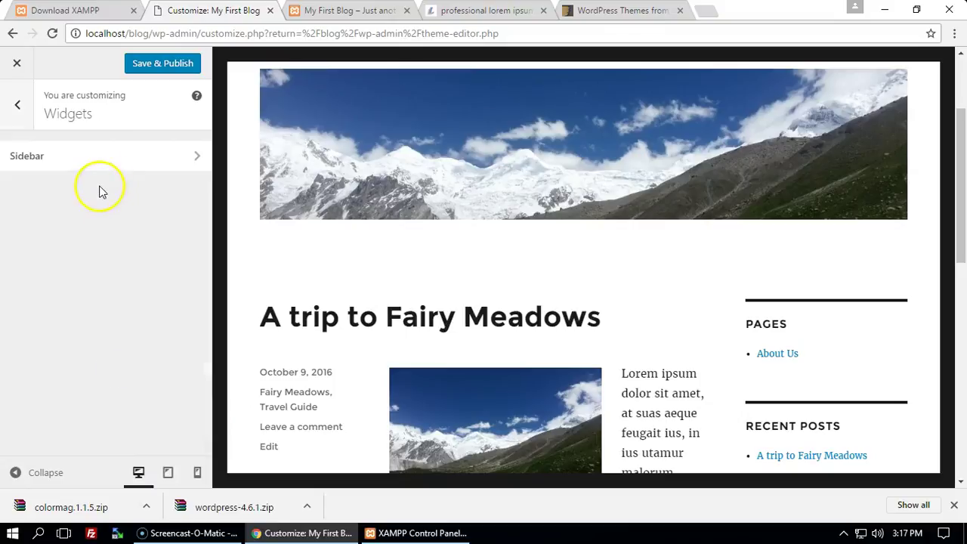
click(194, 156)
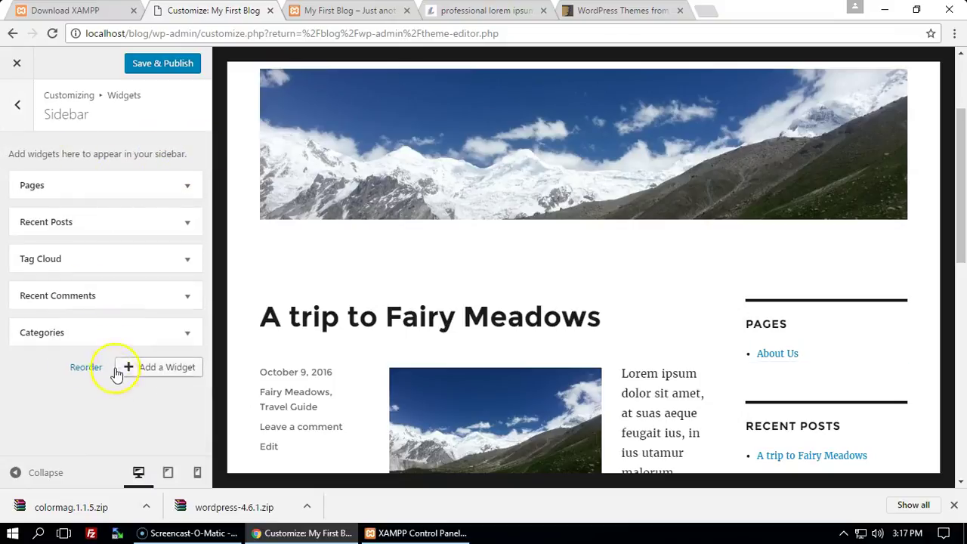
click(17, 106)
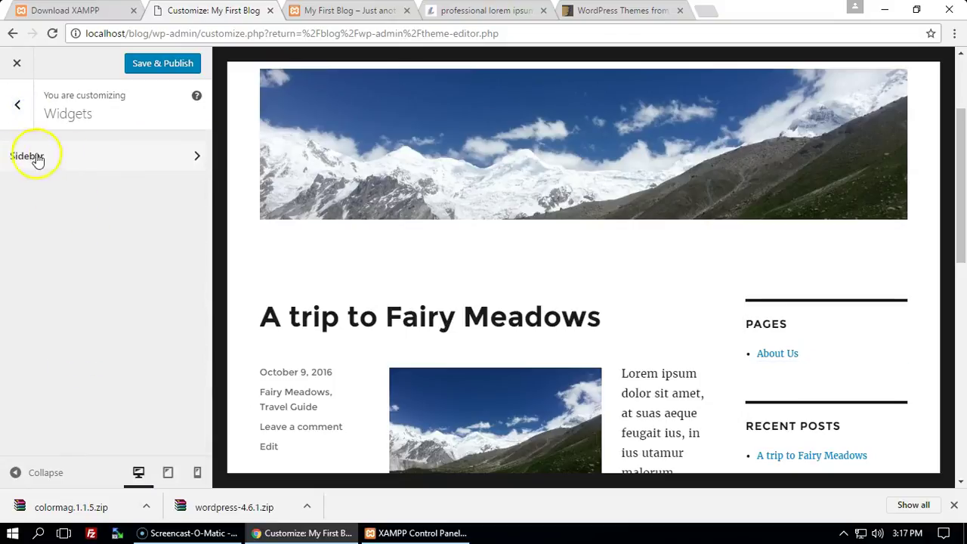
click(194, 157)
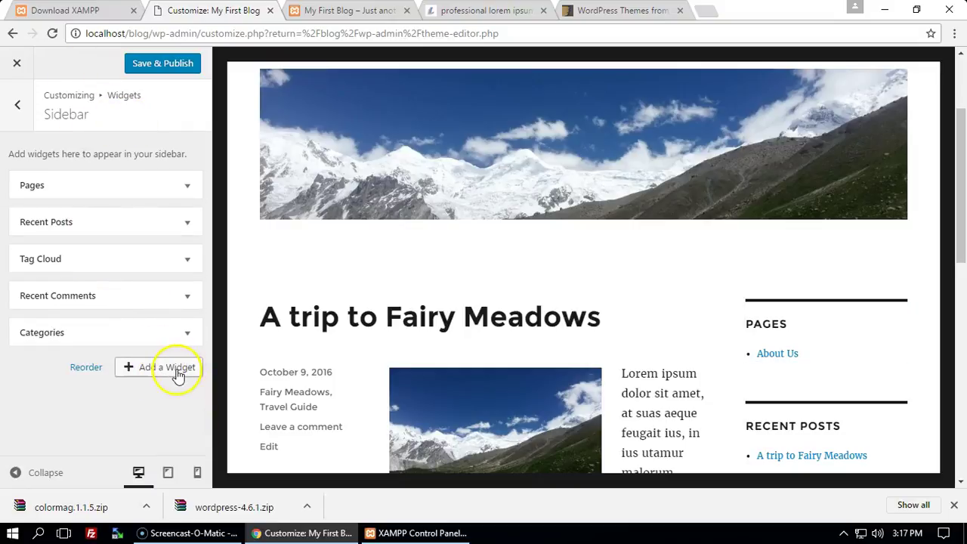
click(17, 106)
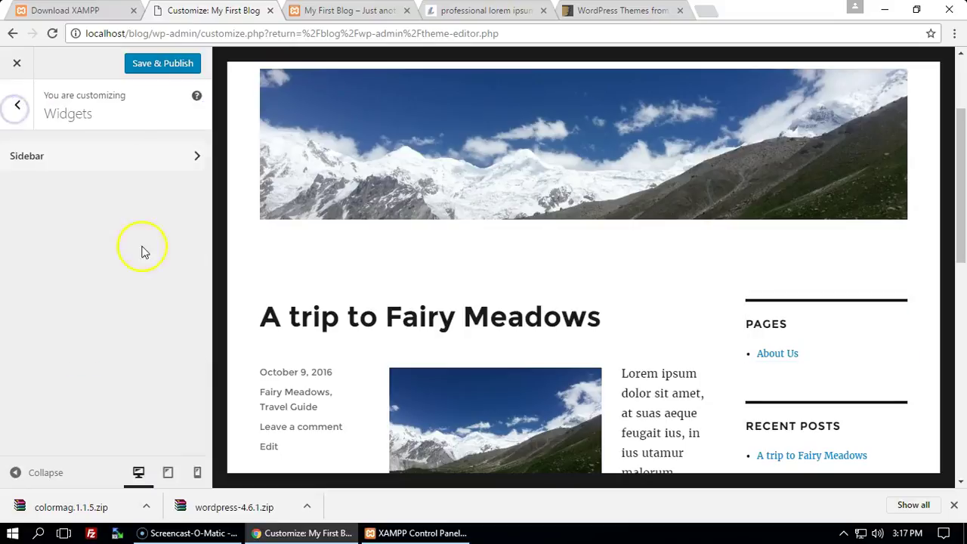
click(17, 107)
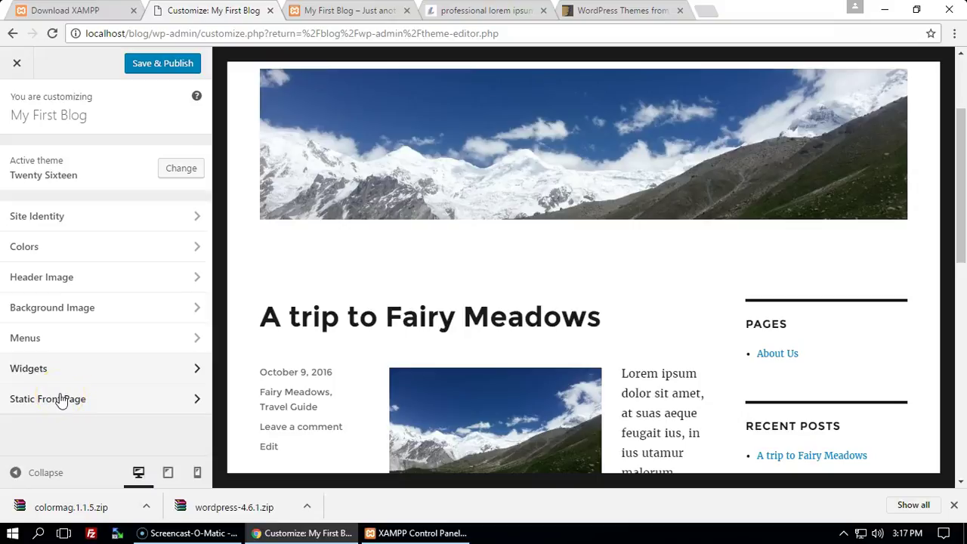
Step: Examine the blog's front page in the customizer preview, from the post and sidebar widgets back to the site title
scroll(416, 328, down, 4)
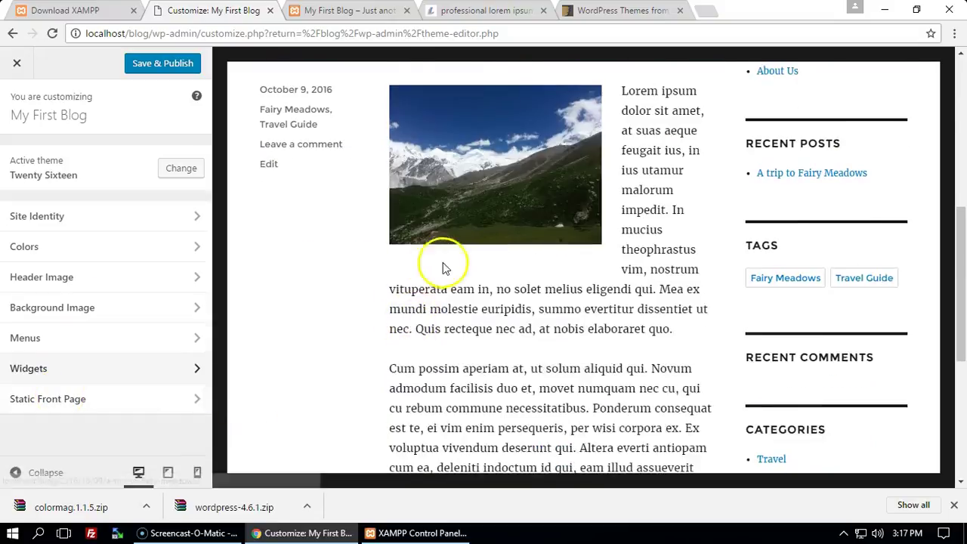
scroll(530, 227, up, 2)
scroll(579, 363, down, 4)
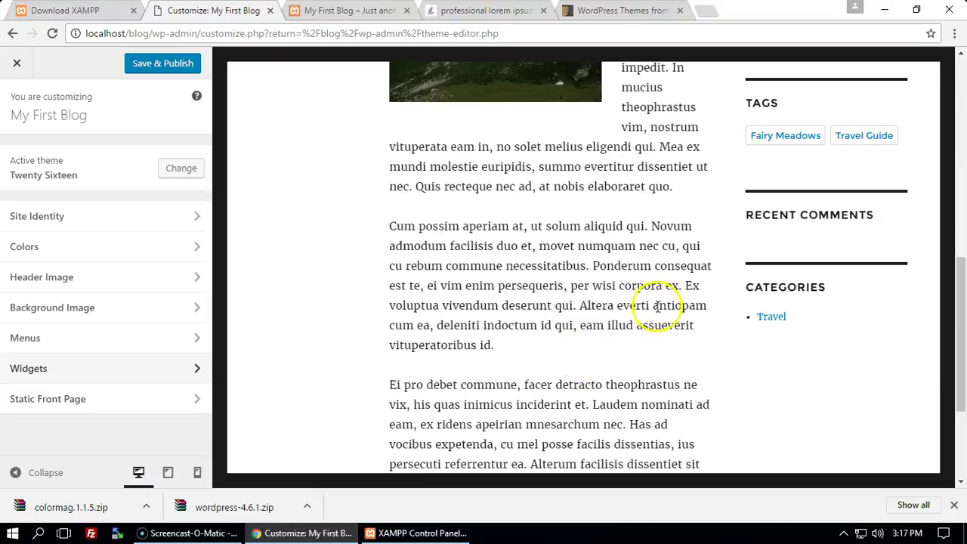
scroll(476, 303, down, 3)
scroll(496, 313, up, 8)
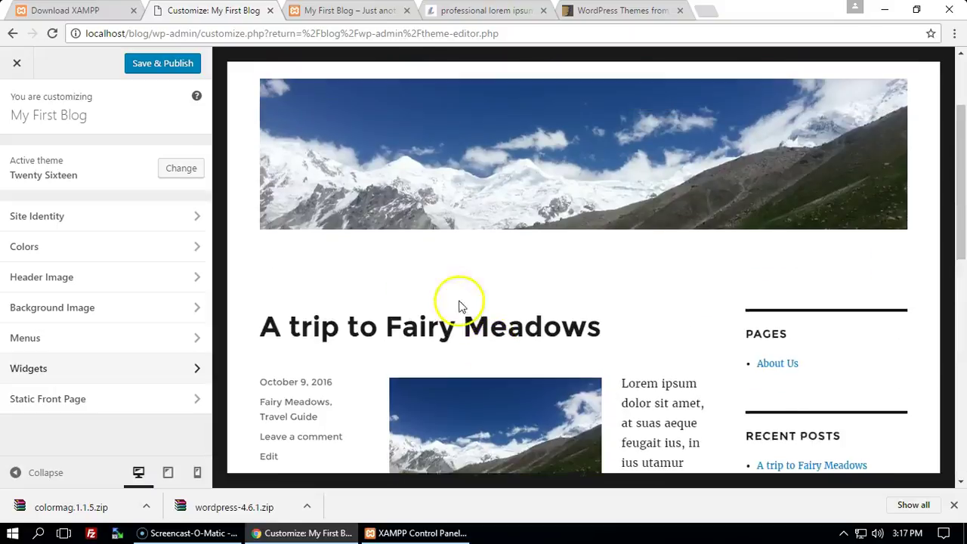
scroll(288, 351, up, 2)
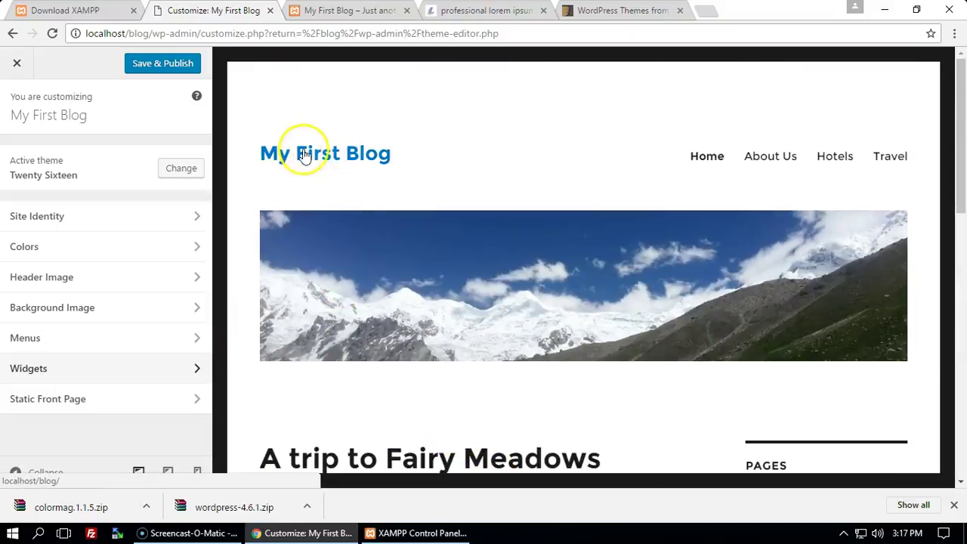
scroll(401, 340, down, 1)
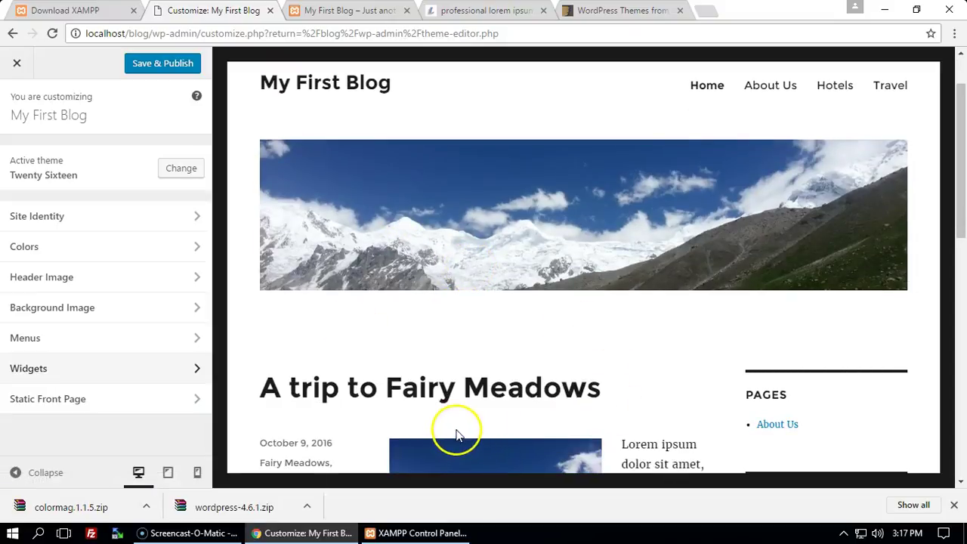
Step: Try a static front page using the About Us page in the Static Front Page settings and inspect its preview
click(127, 401)
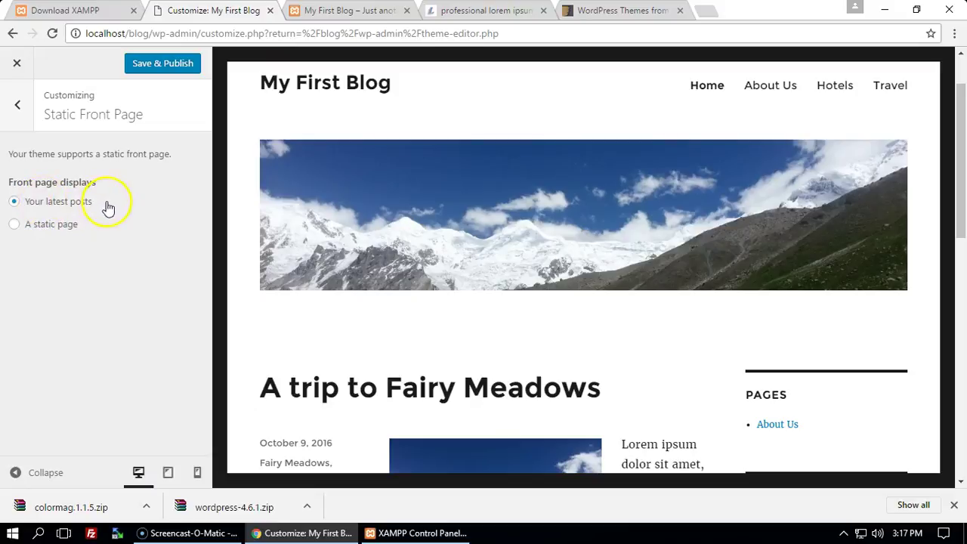
click(14, 226)
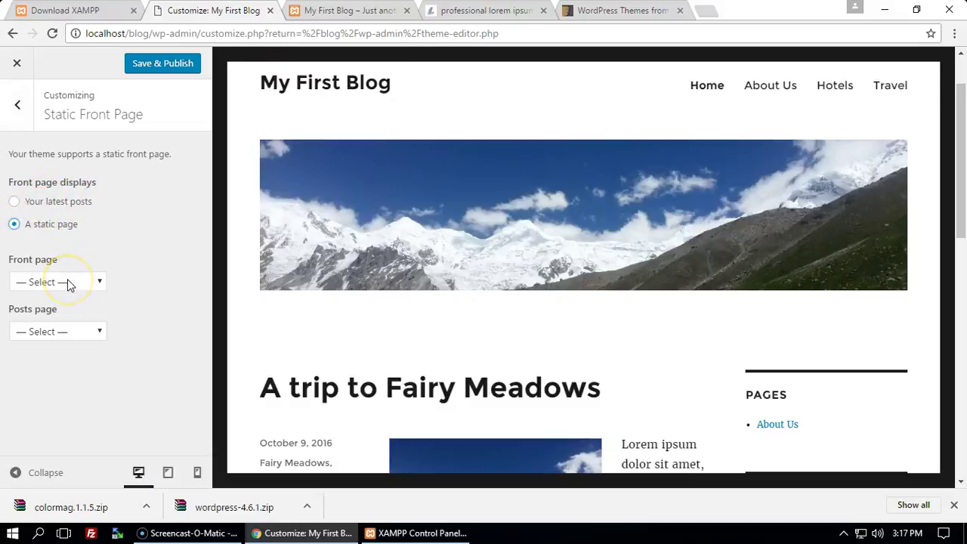
click(69, 283)
click(67, 313)
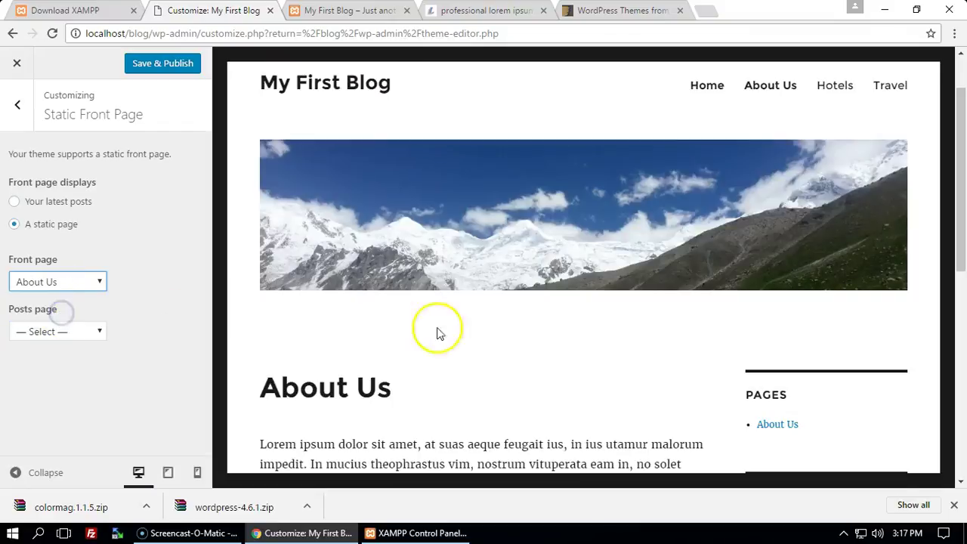
scroll(624, 332, down, 3)
scroll(624, 333, down, 5)
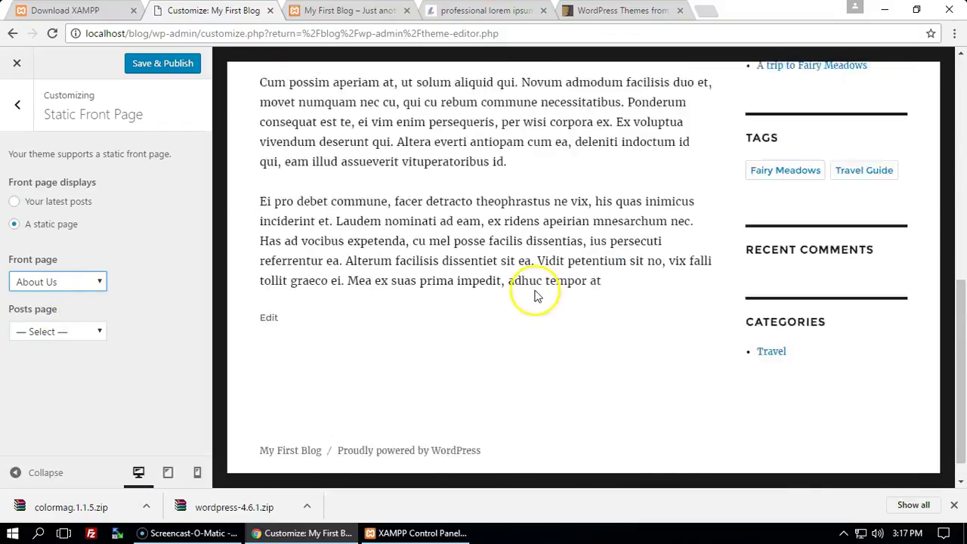
scroll(534, 296, up, 5)
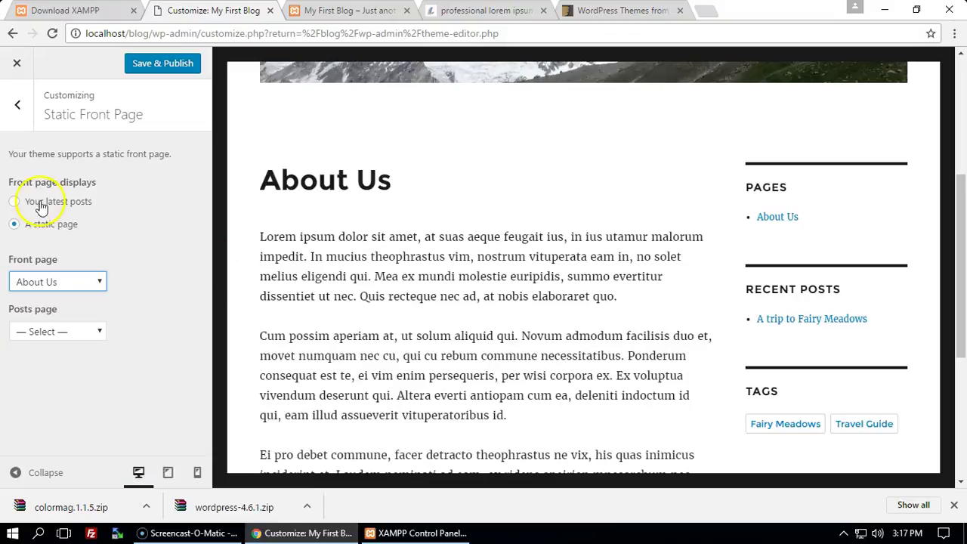
Step: Leave the theme customizer without saving and open the site's General Settings
click(17, 62)
click(558, 114)
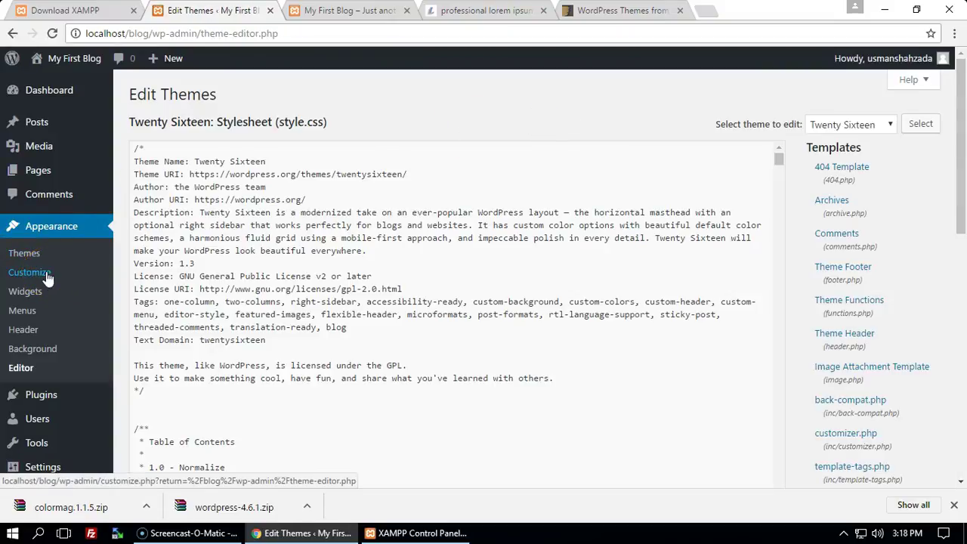
click(35, 297)
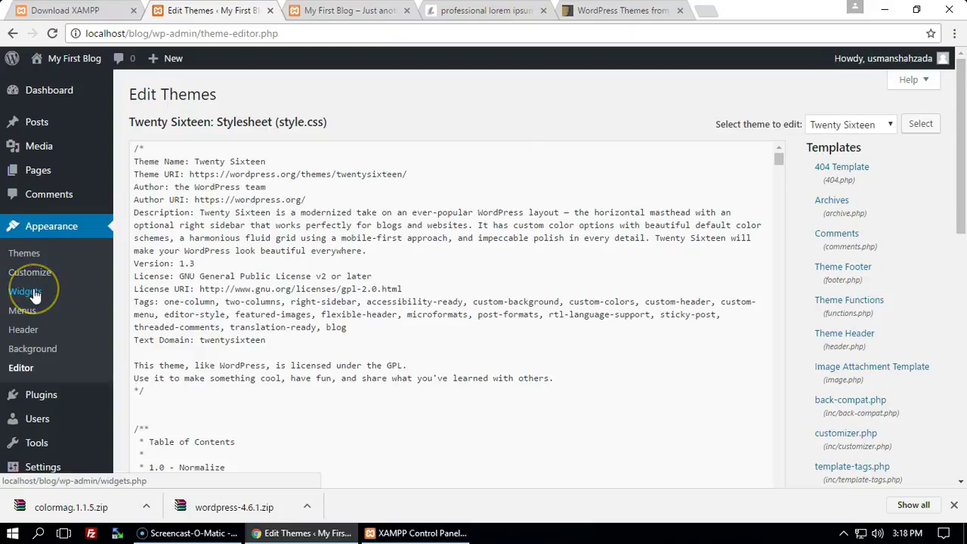
click(34, 380)
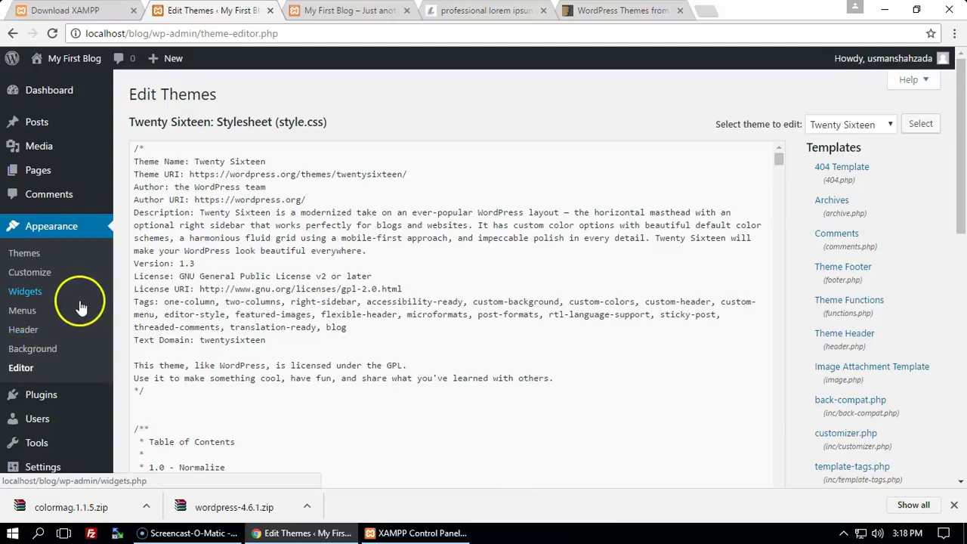
scroll(76, 306, down, 3)
mouse_move(46, 444)
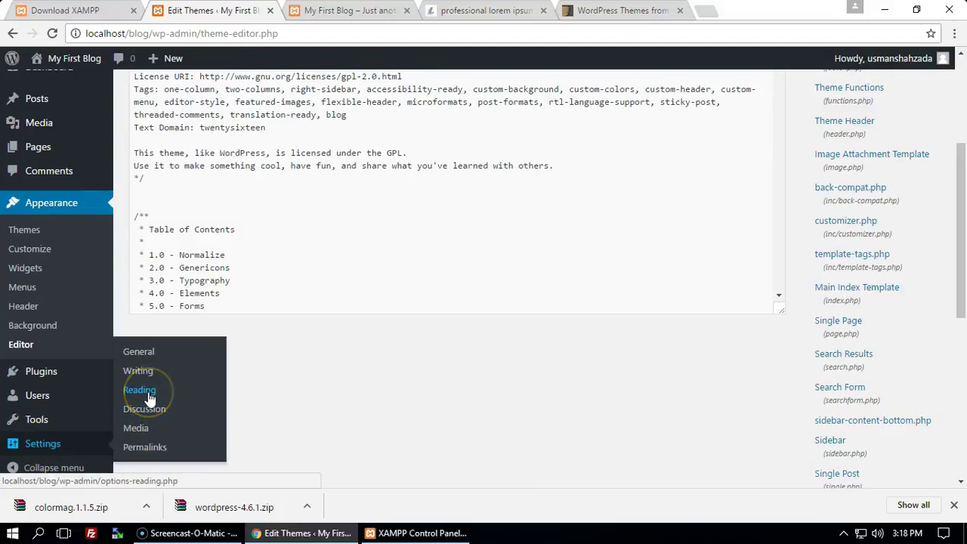
click(141, 353)
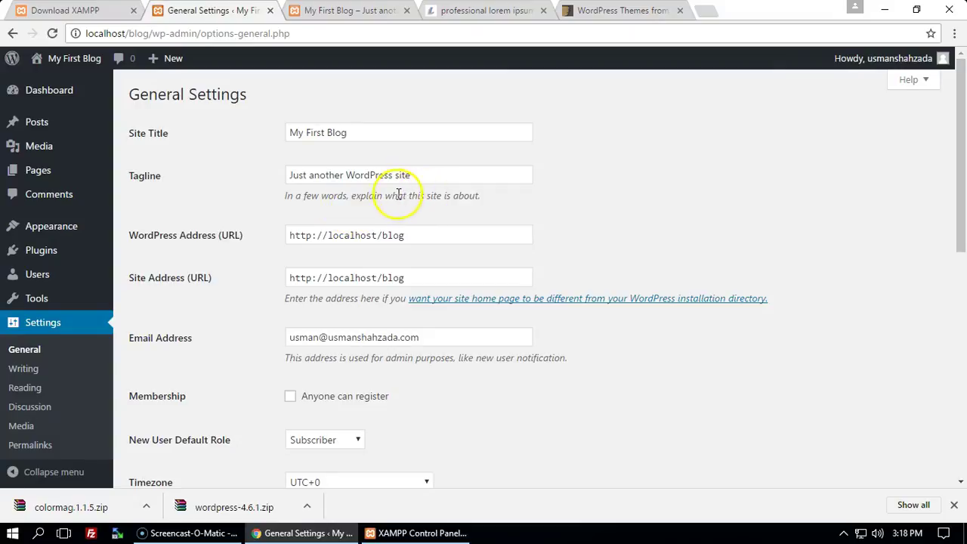
Step: Clear the tagline and set the site title to "Travel Blog" in the General Settings
mouse_move(49, 226)
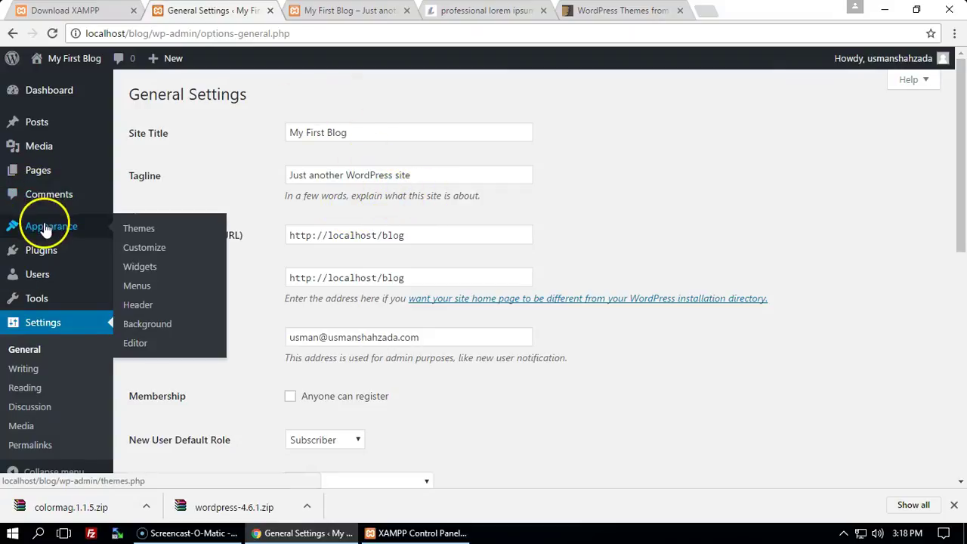
drag(423, 175, 262, 184)
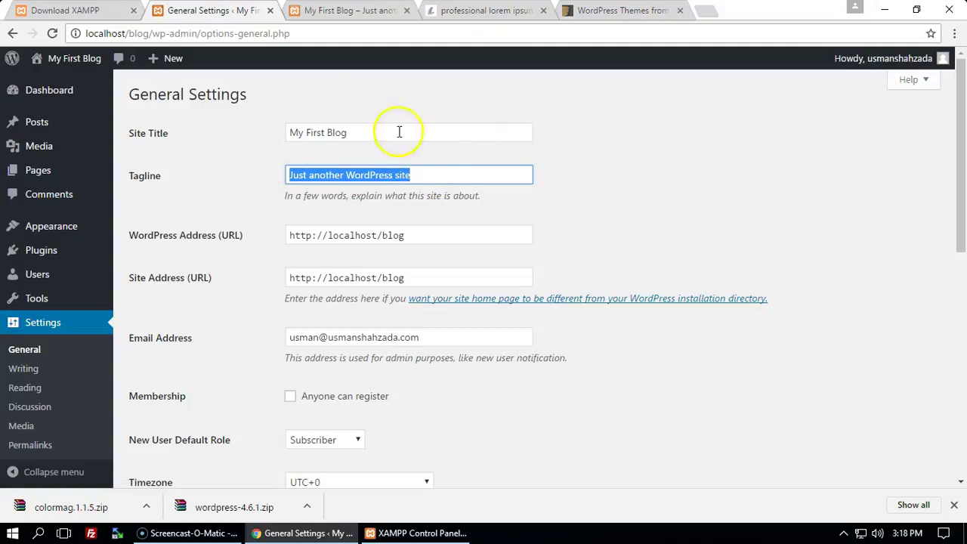
key(BackSpace)
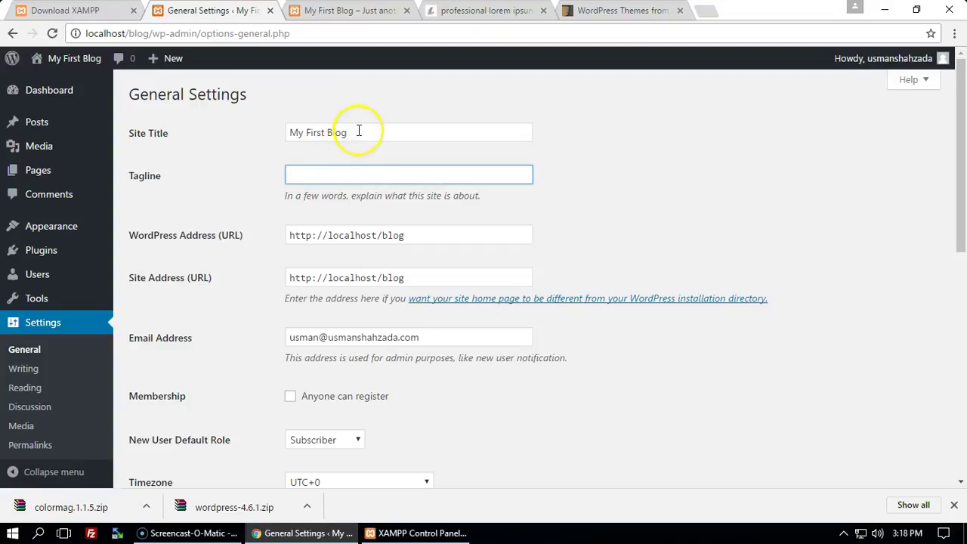
drag(359, 130, 252, 131)
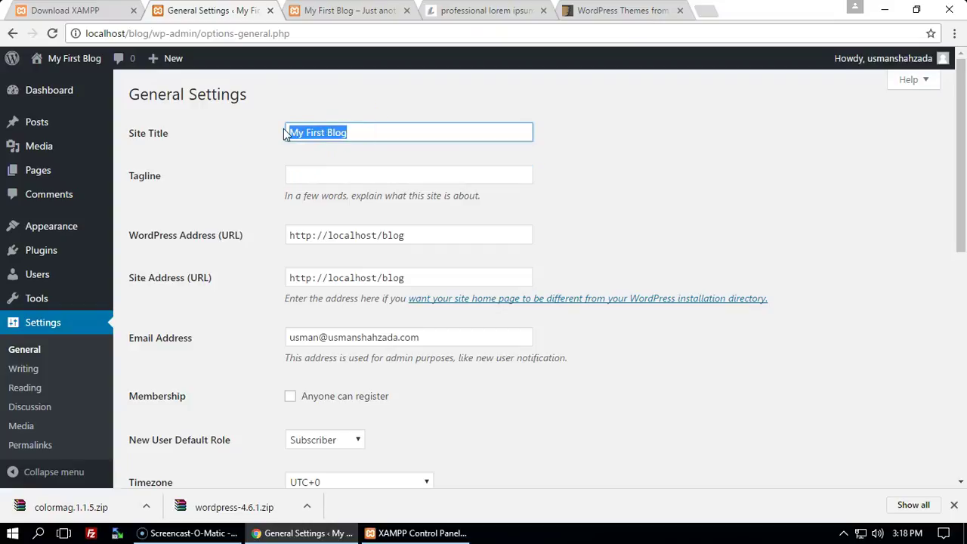
text(Travel)
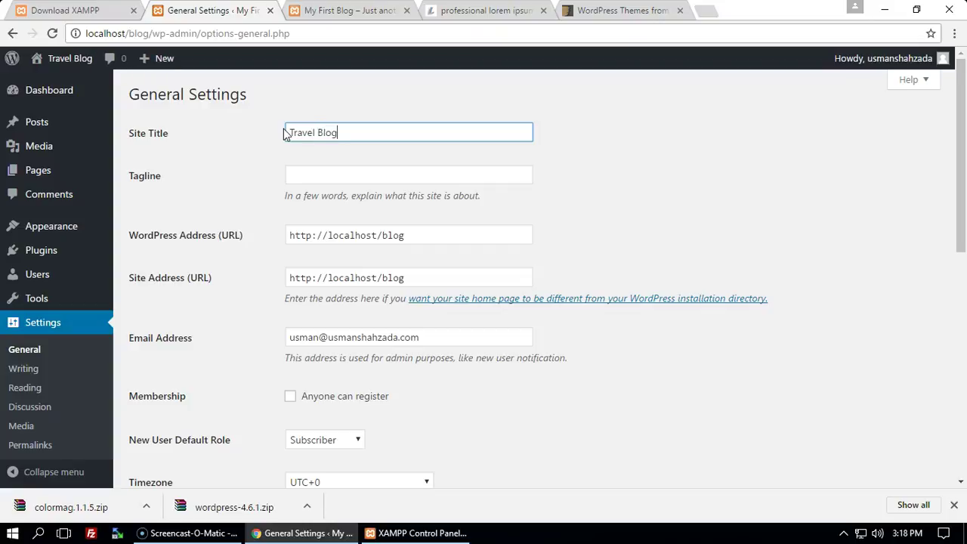
Step: Review the remaining general settings, such as membership, timezone and date format, and save the changes
scroll(358, 189, down, 1)
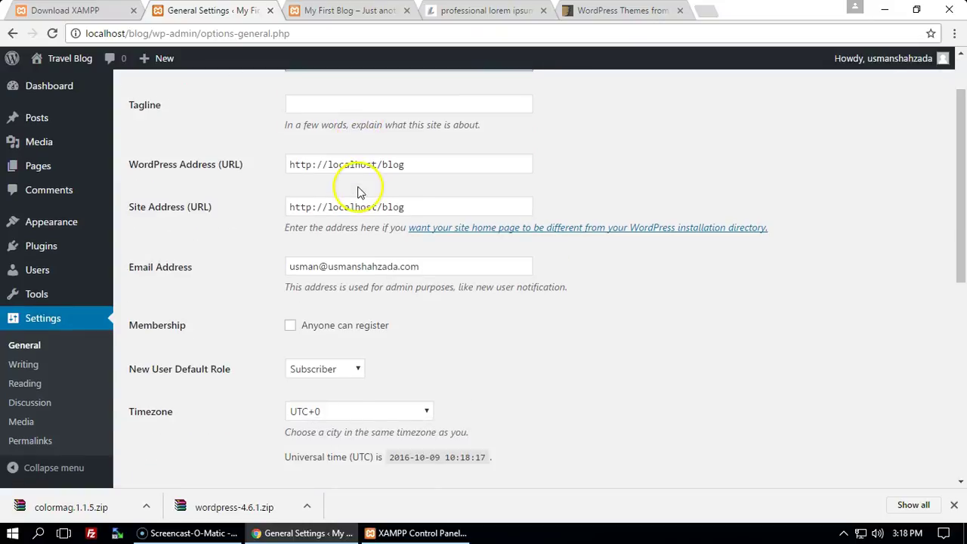
scroll(302, 227, down, 1)
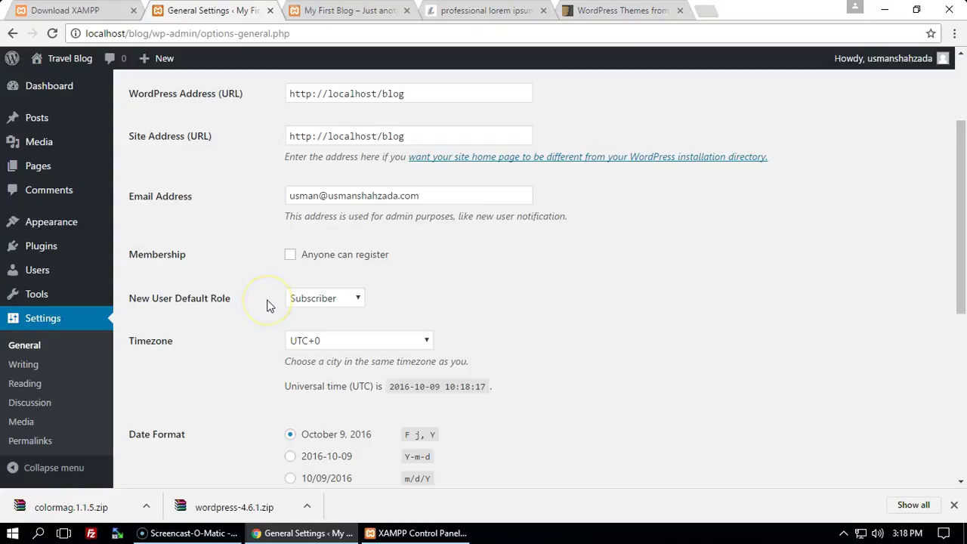
scroll(266, 305, up, 3)
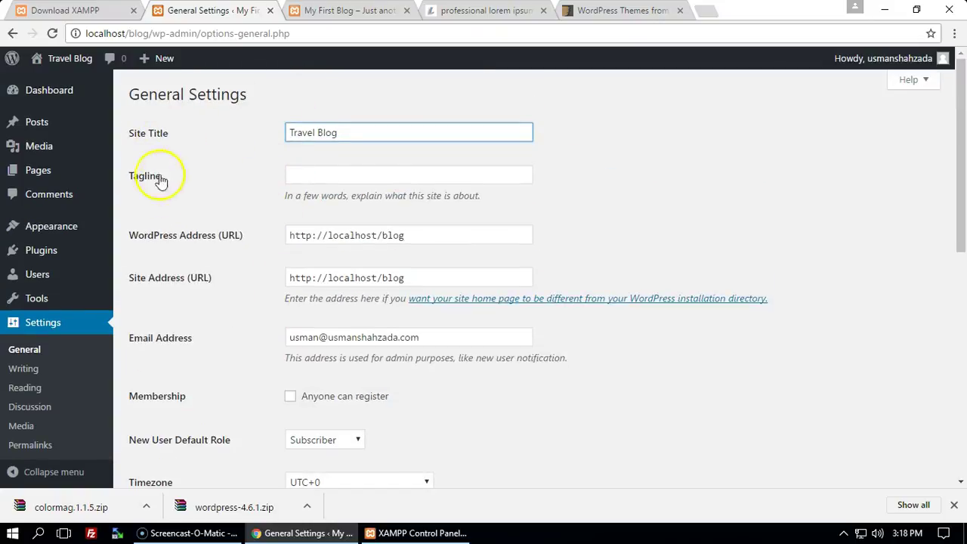
scroll(303, 254, down, 3)
scroll(233, 392, down, 3)
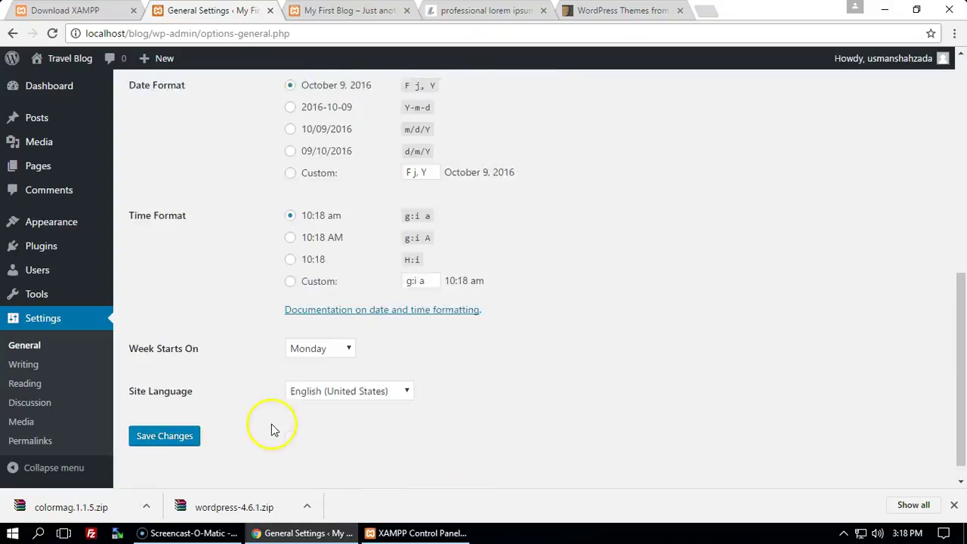
click(158, 416)
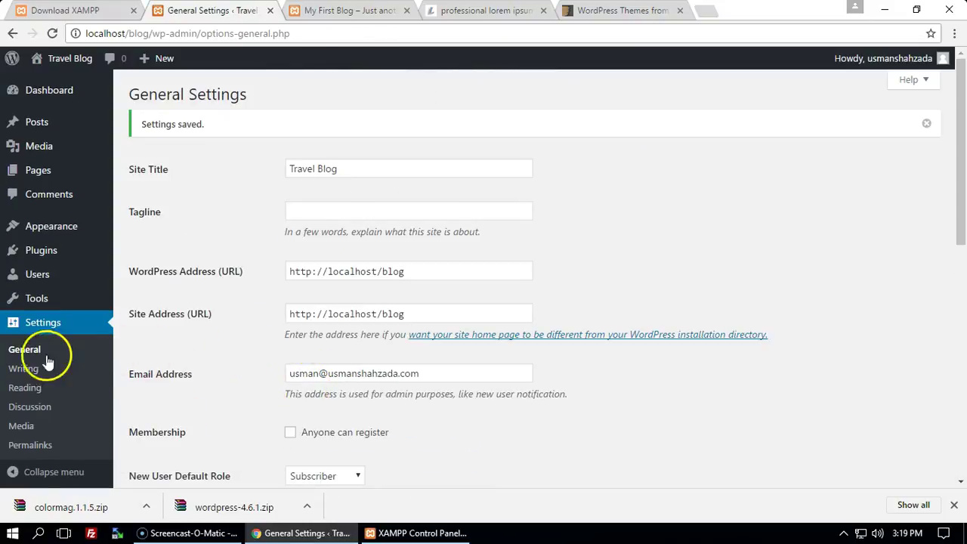
Step: Open the Reading Settings and examine the front page display options
click(42, 388)
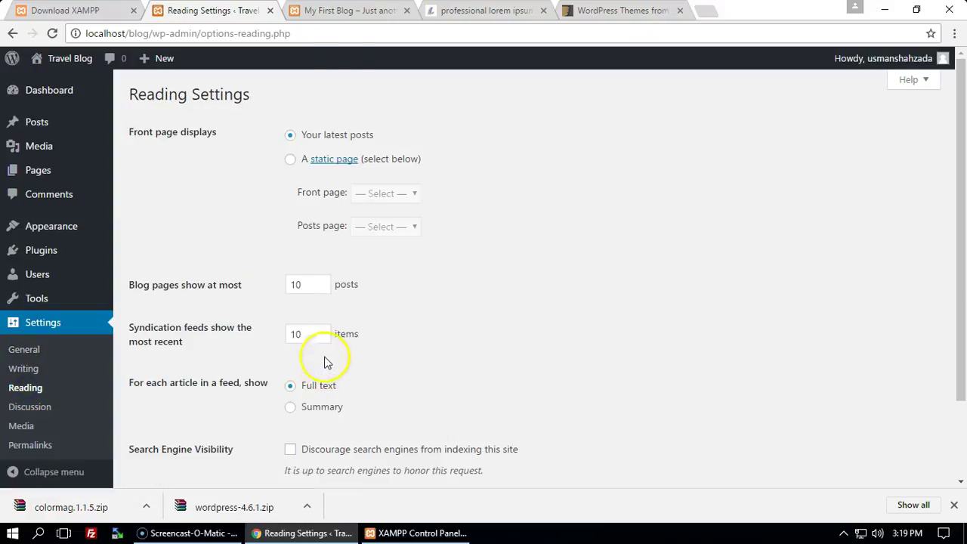
drag(271, 130, 410, 238)
click(471, 244)
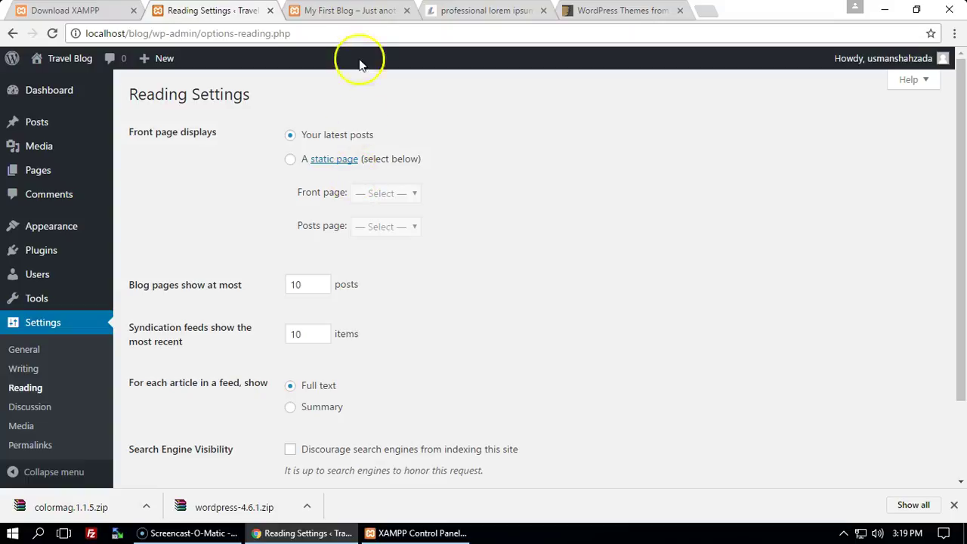
Step: Reload the live blog's home page and examine how its latest posts are displayed
click(357, 13)
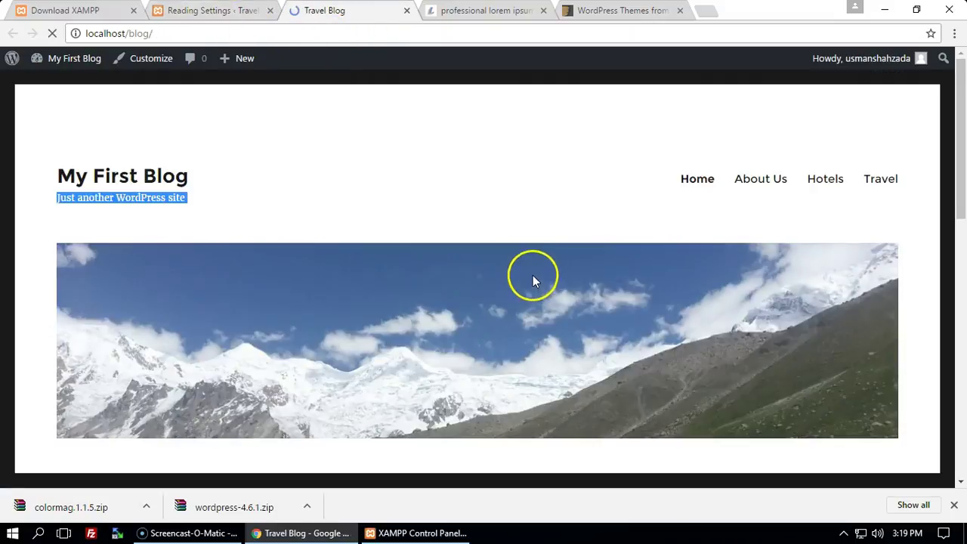
scroll(549, 143, down, 5)
scroll(454, 248, down, 4)
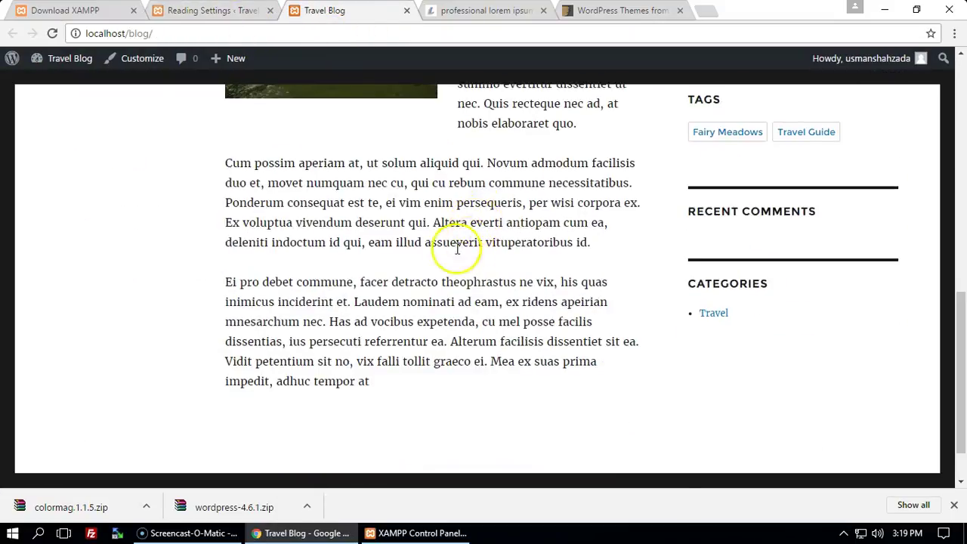
scroll(443, 260, up, 5)
scroll(288, 264, down, 1)
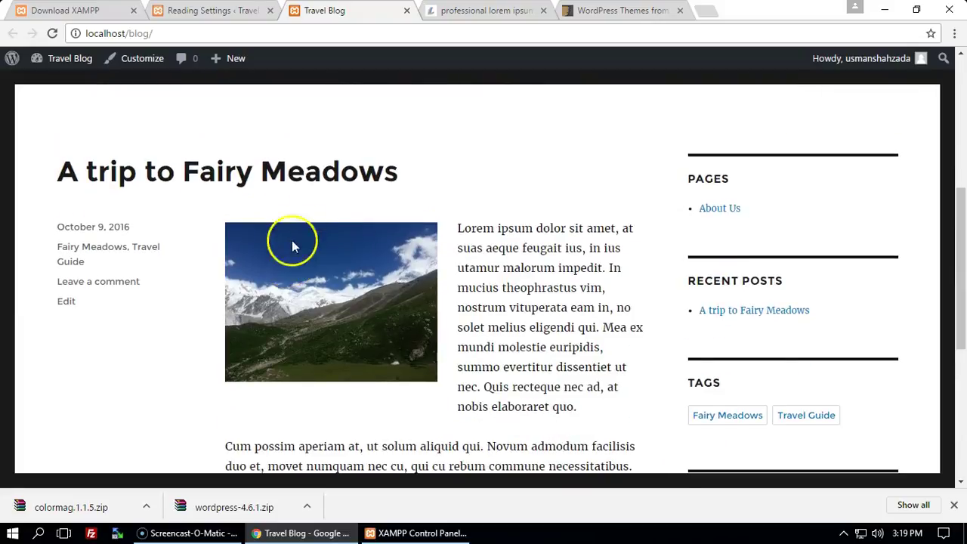
scroll(293, 246, down, 5)
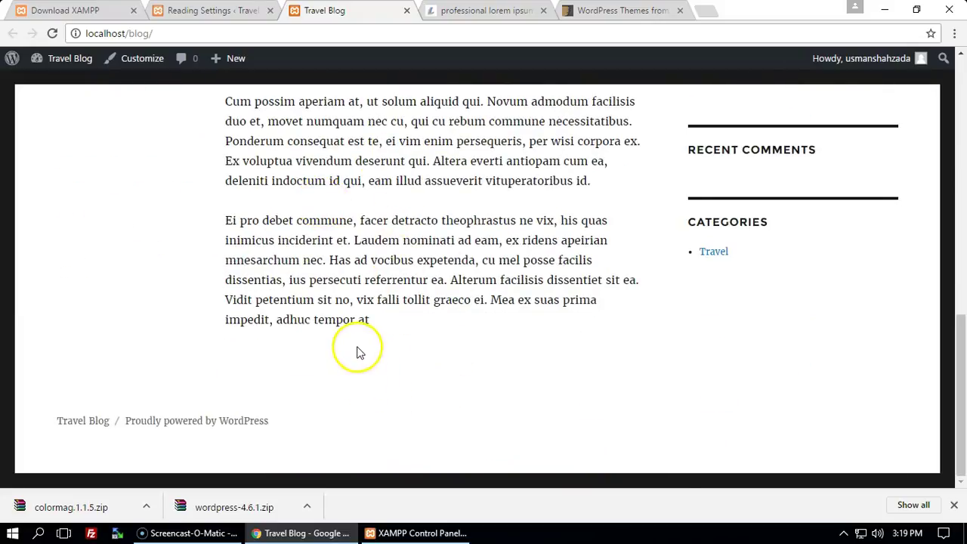
scroll(359, 340, up, 5)
Step: Return to the site admin and publish a new page titled "Blog"
click(193, 10)
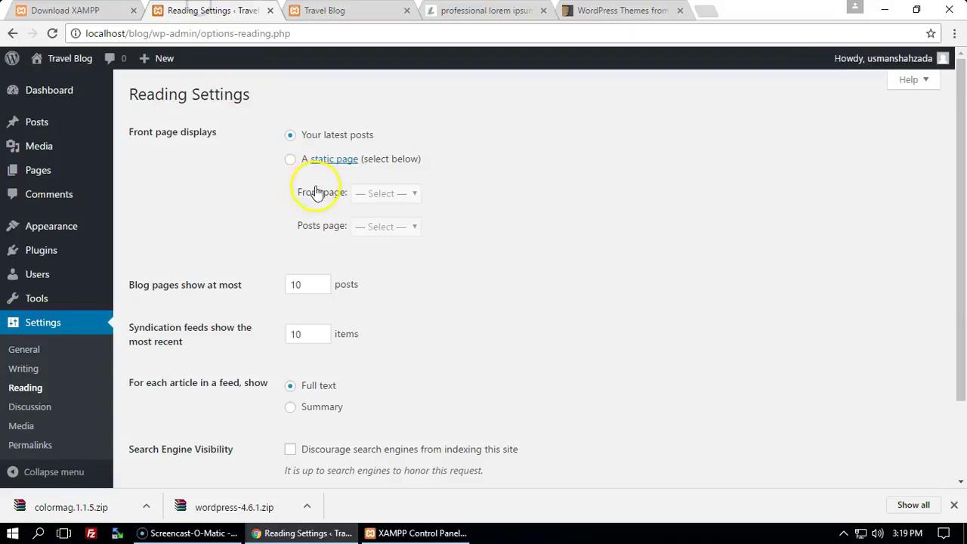
mouse_move(52, 179)
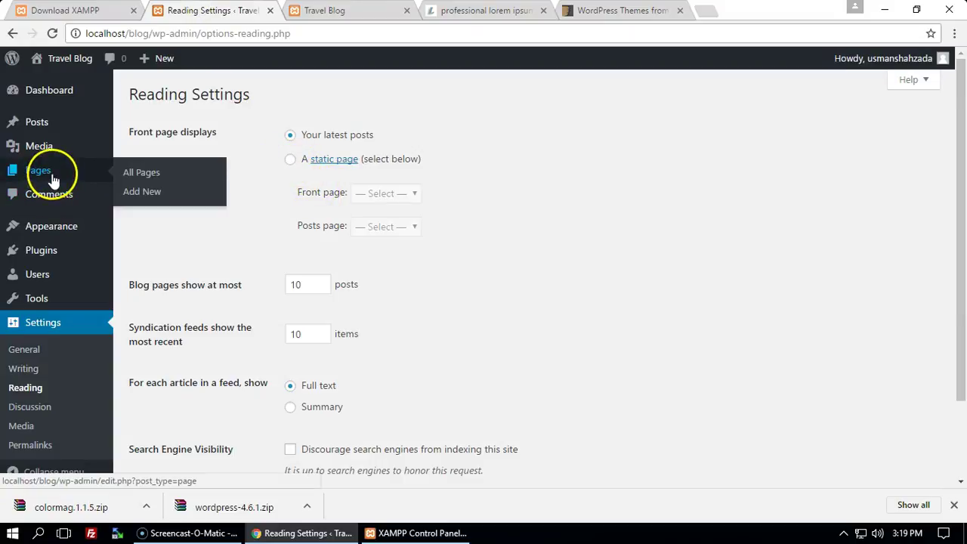
click(189, 174)
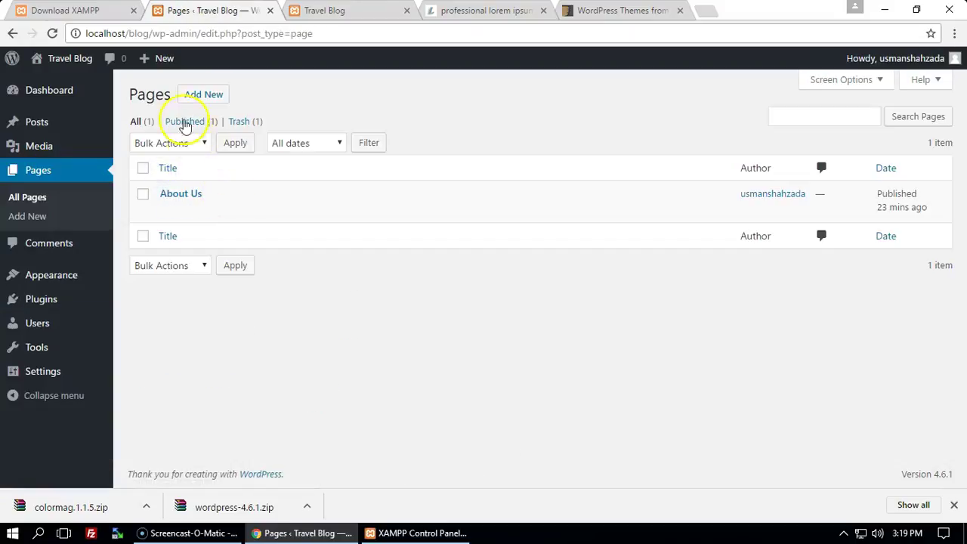
click(203, 95)
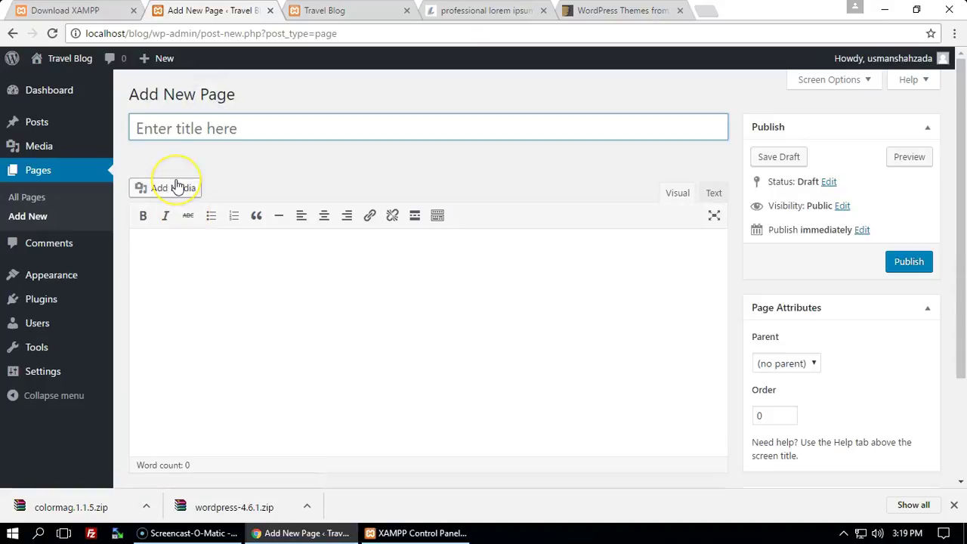
click(922, 262)
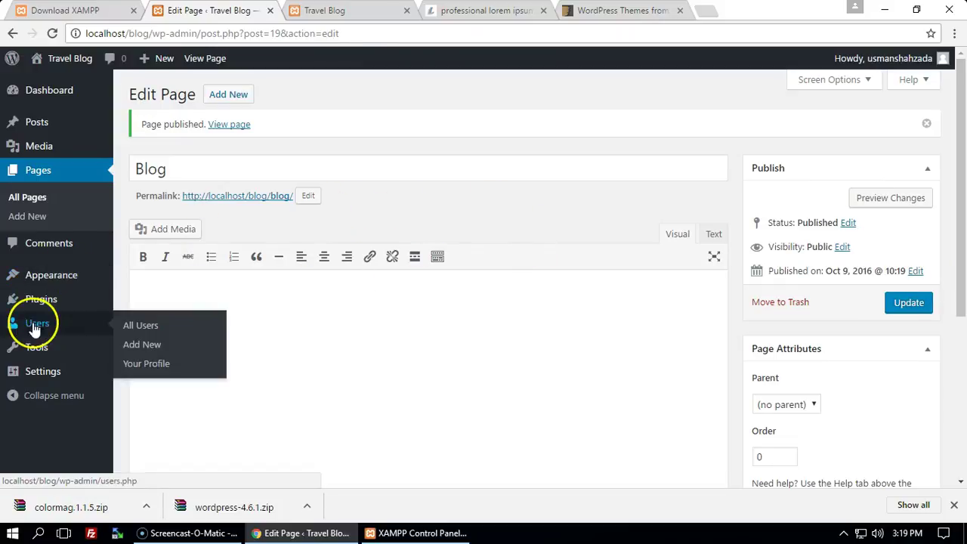
Step: In the Reading Settings, use a static front page with About Us as front page and Blog as posts page, and save
mouse_move(27, 371)
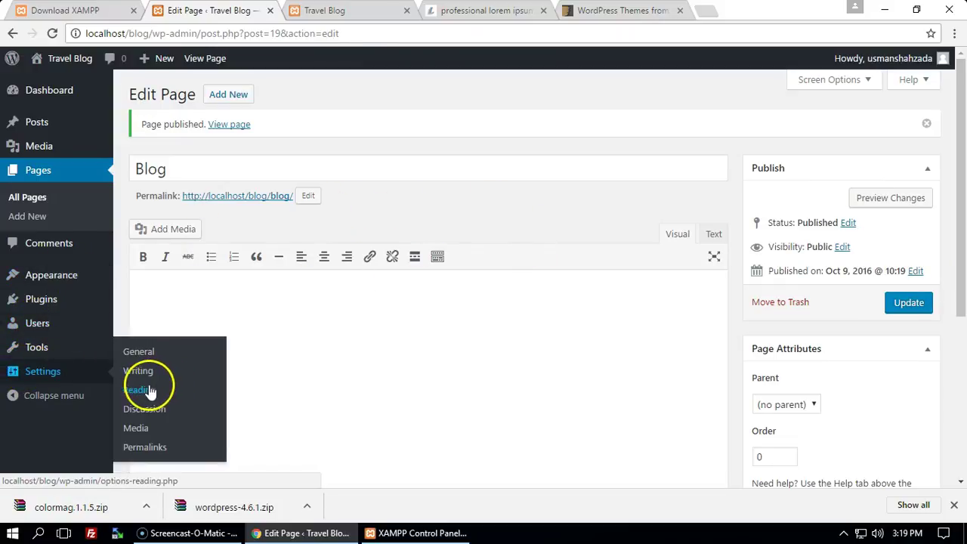
click(199, 390)
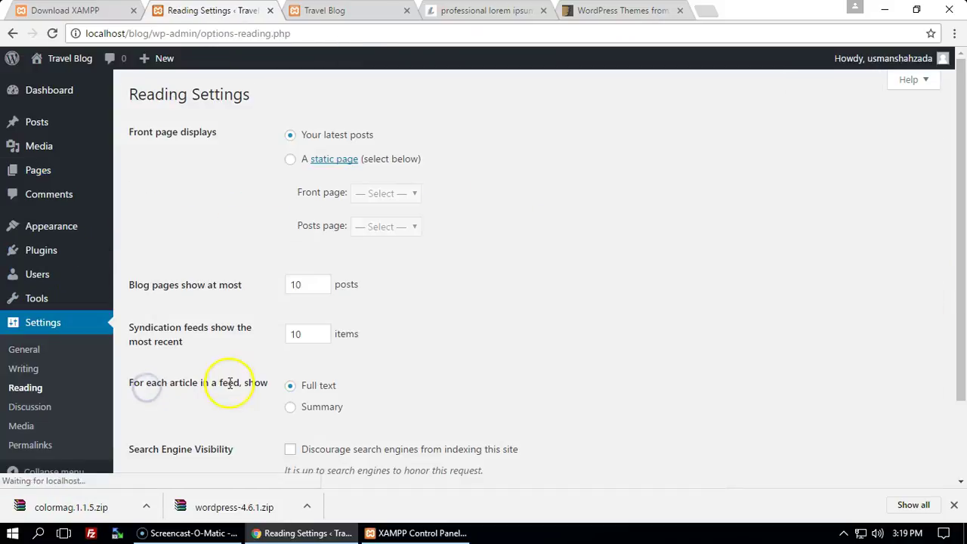
click(290, 160)
click(390, 194)
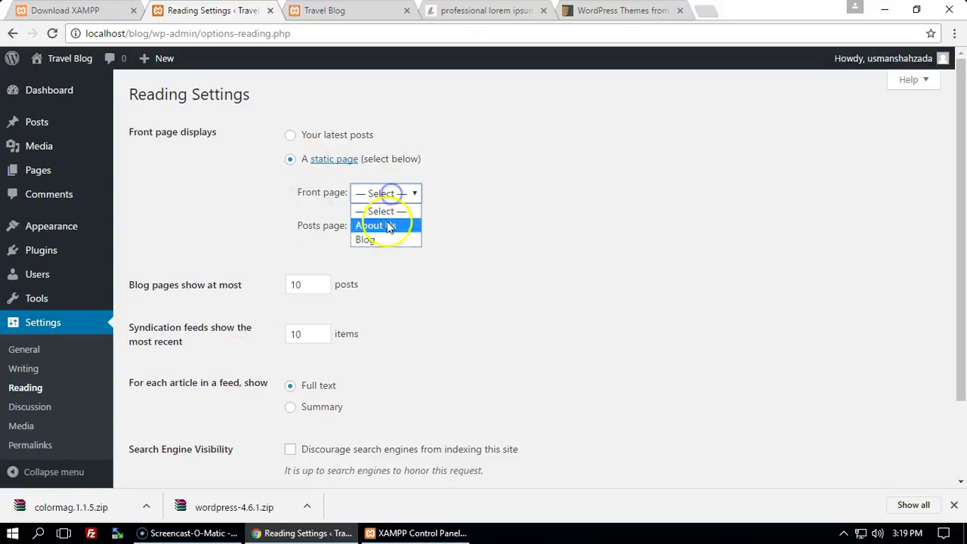
click(385, 230)
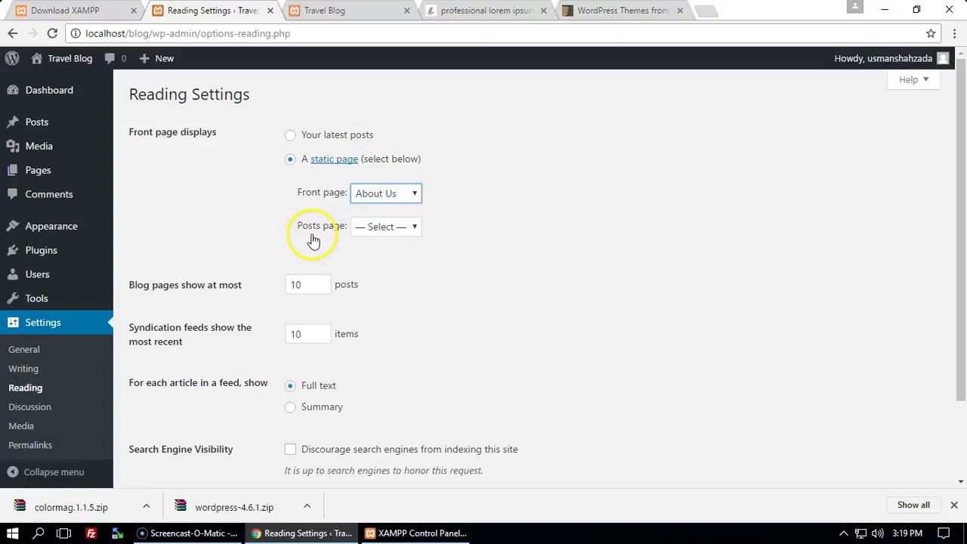
click(392, 229)
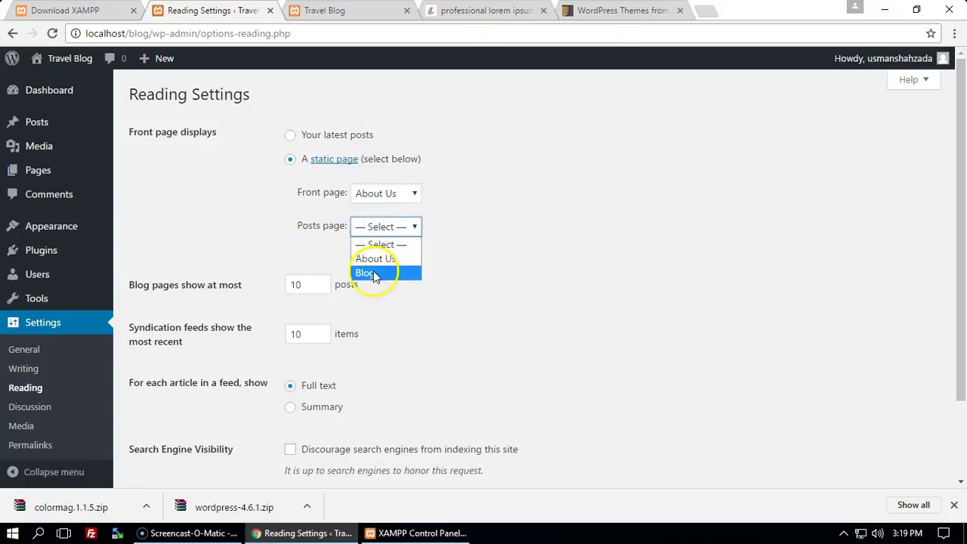
click(370, 276)
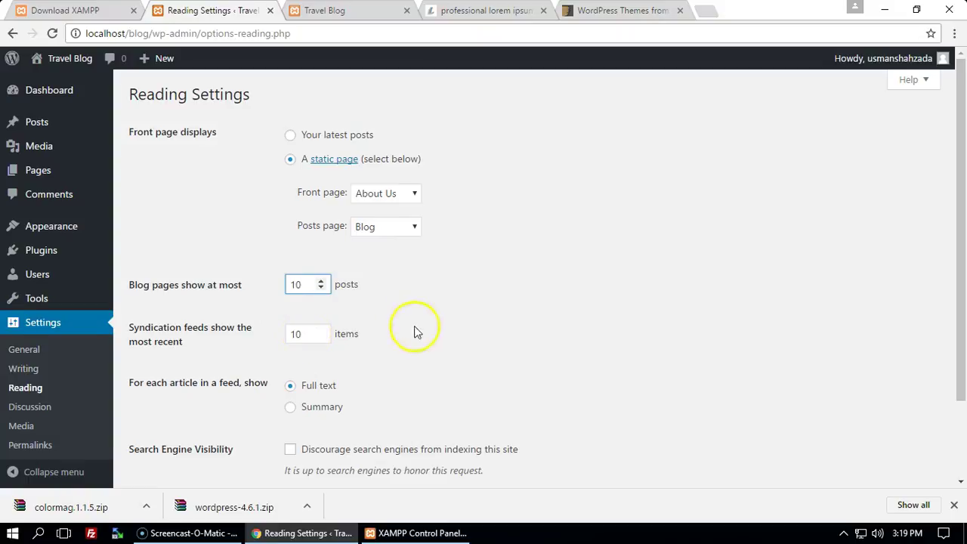
scroll(415, 332, down, 2)
click(147, 416)
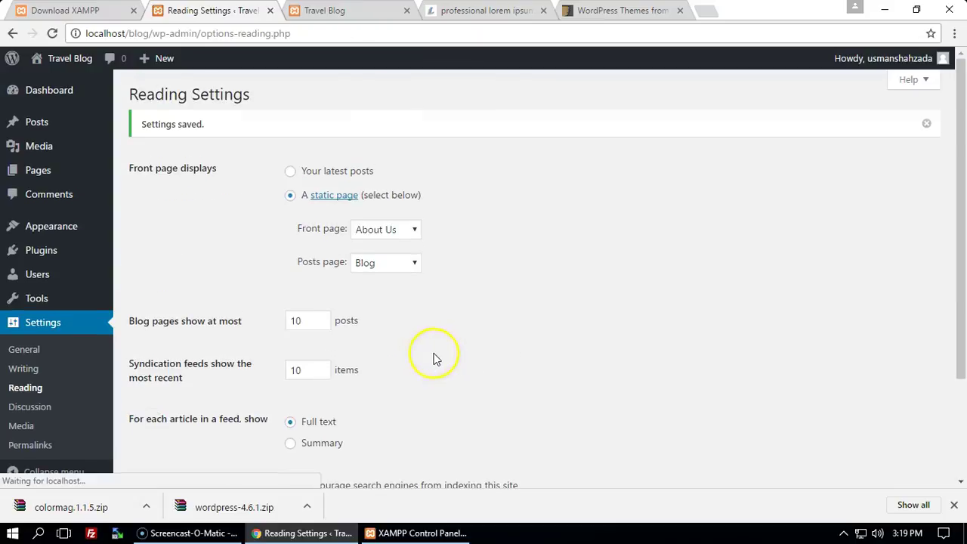
Step: Examine the live site's static home page and the posts shown on its Blog page
click(352, 13)
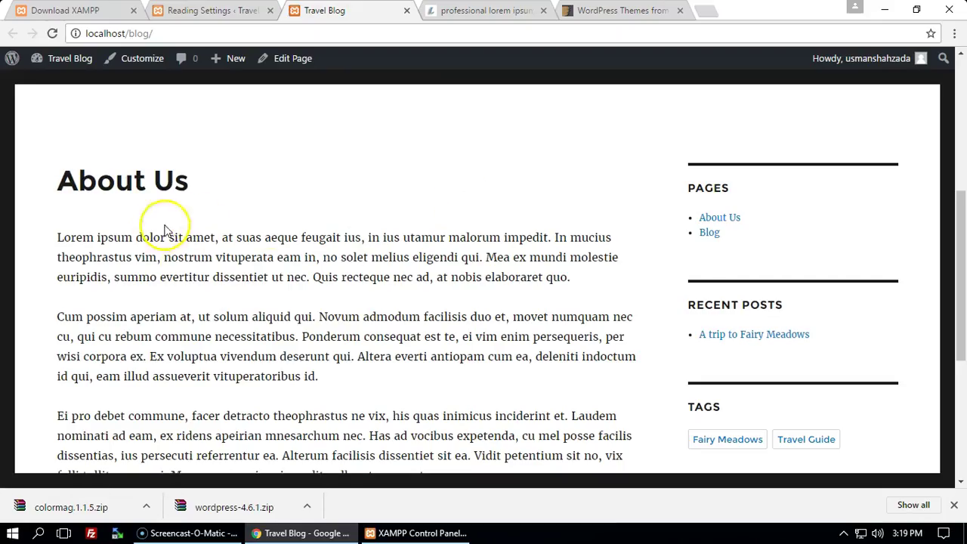
scroll(630, 281, up, 4)
scroll(630, 281, down, 9)
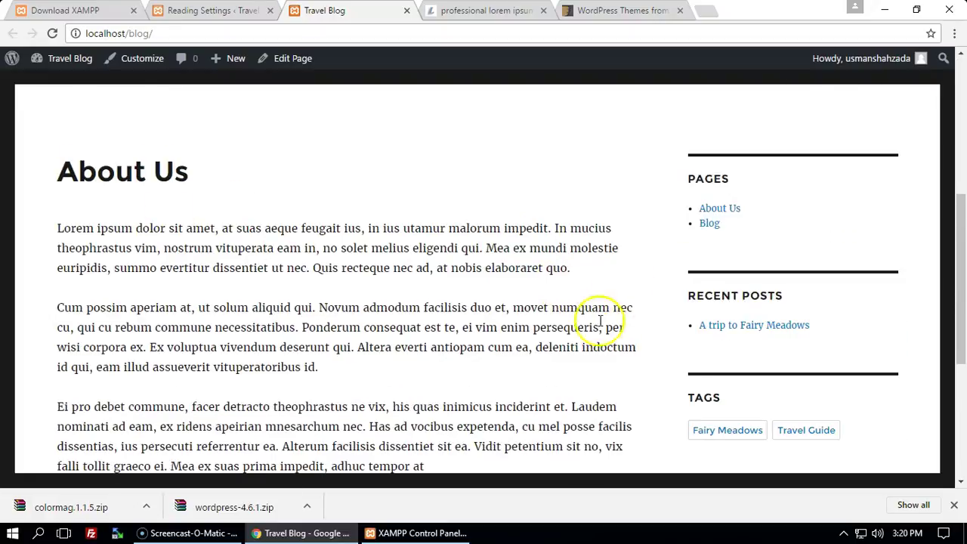
scroll(421, 295, up, 9)
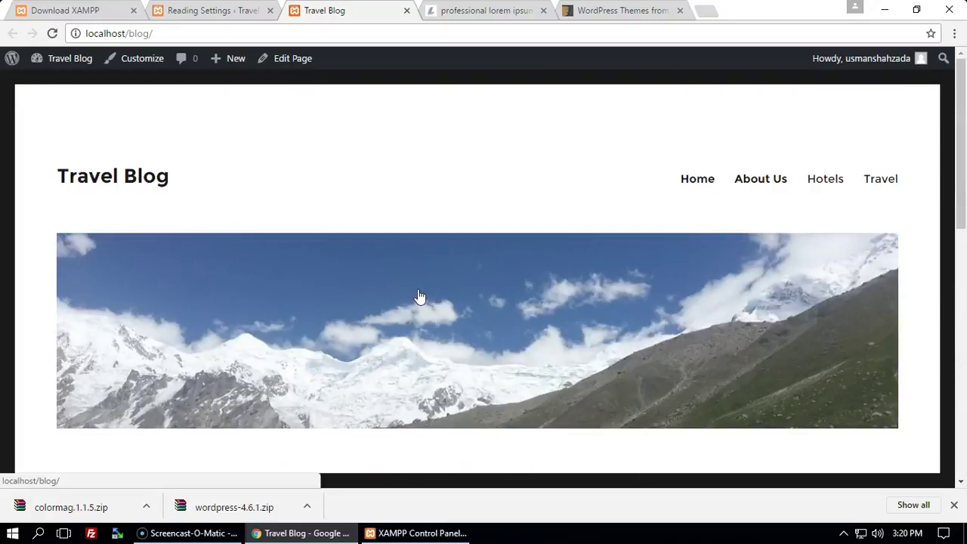
scroll(866, 219, down, 8)
scroll(870, 225, up, 5)
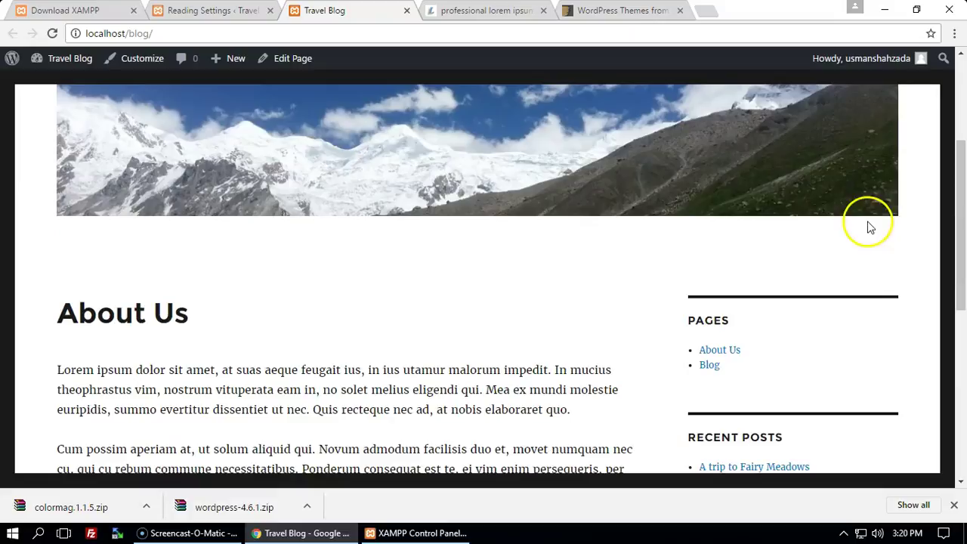
click(713, 365)
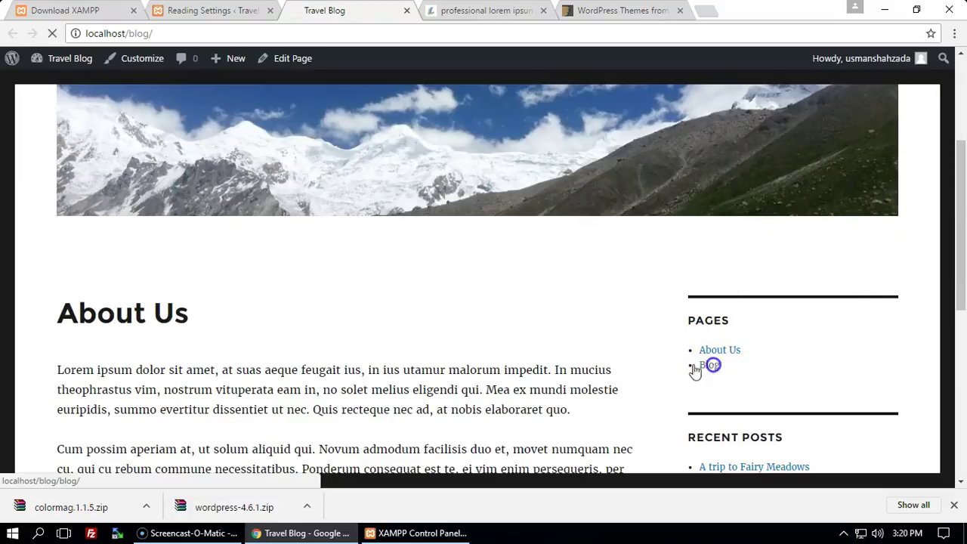
scroll(452, 274, down, 7)
scroll(254, 259, up, 4)
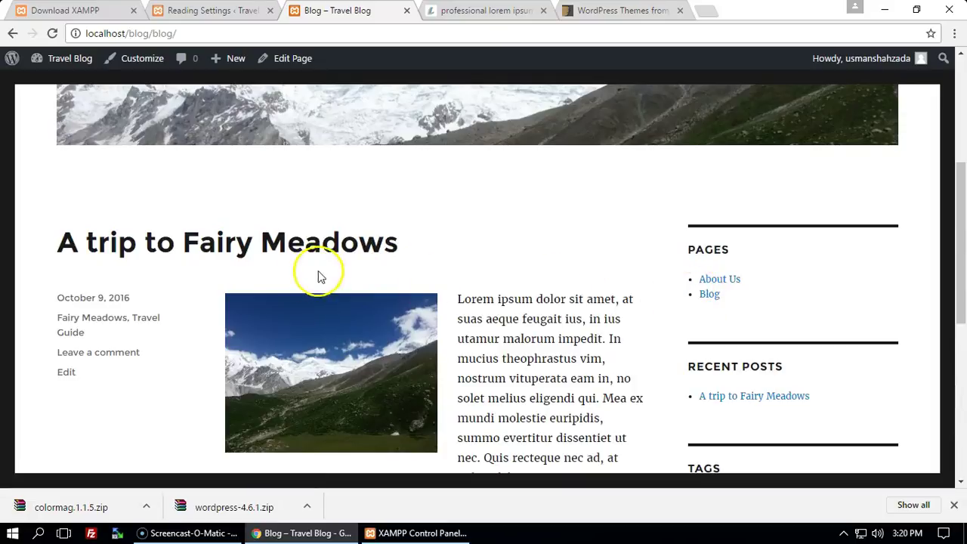
Step: Add the Blog page to the site's navigation menu and place it directly after Home
click(213, 11)
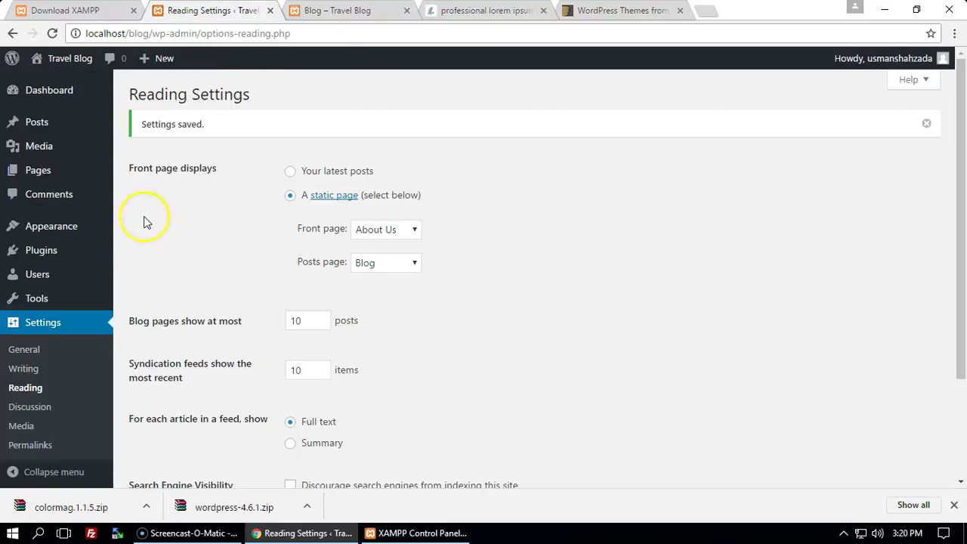
mouse_move(65, 232)
click(134, 285)
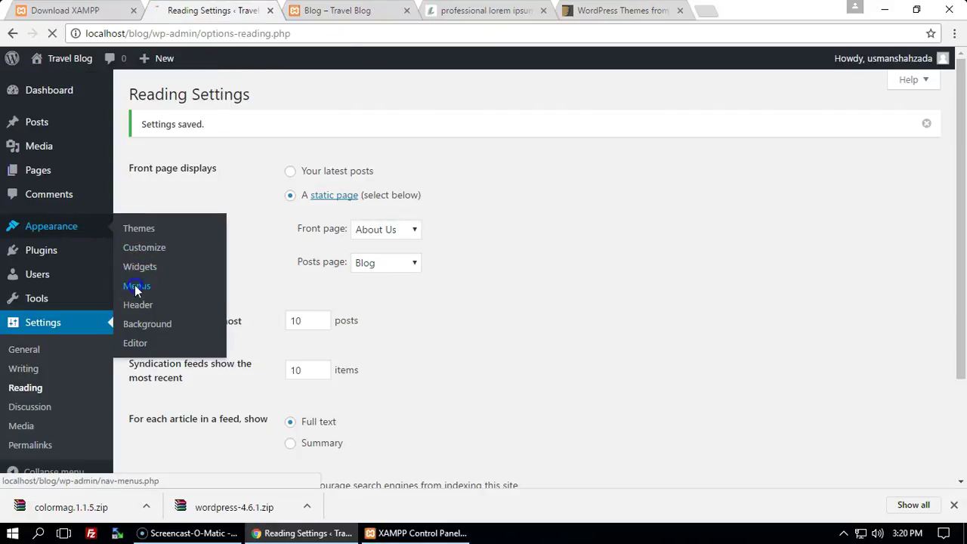
click(154, 284)
click(283, 337)
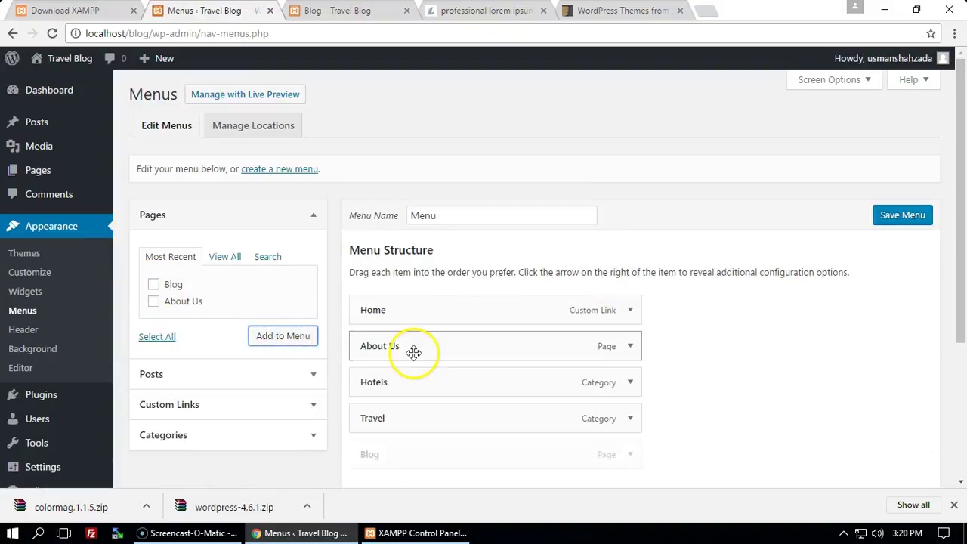
scroll(885, 324, down, 2)
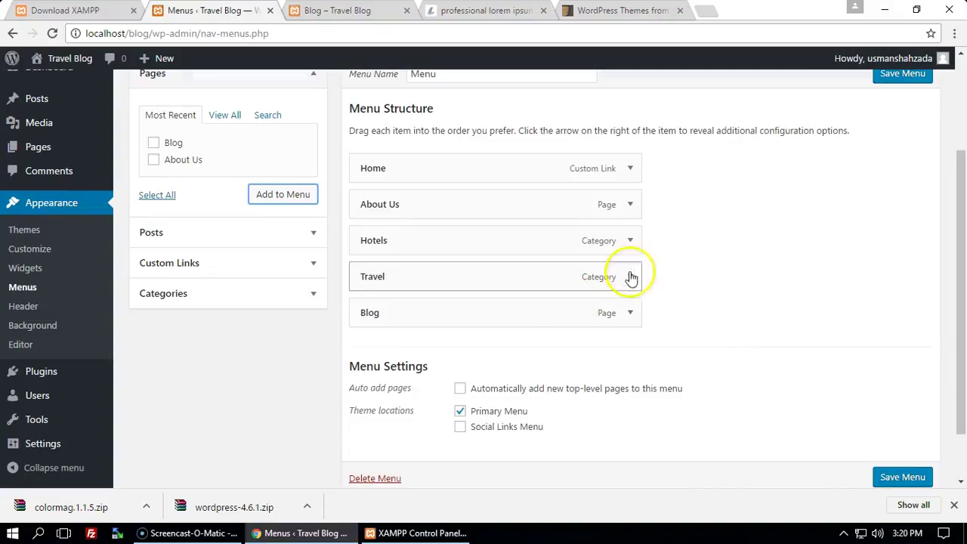
drag(442, 316, 441, 208)
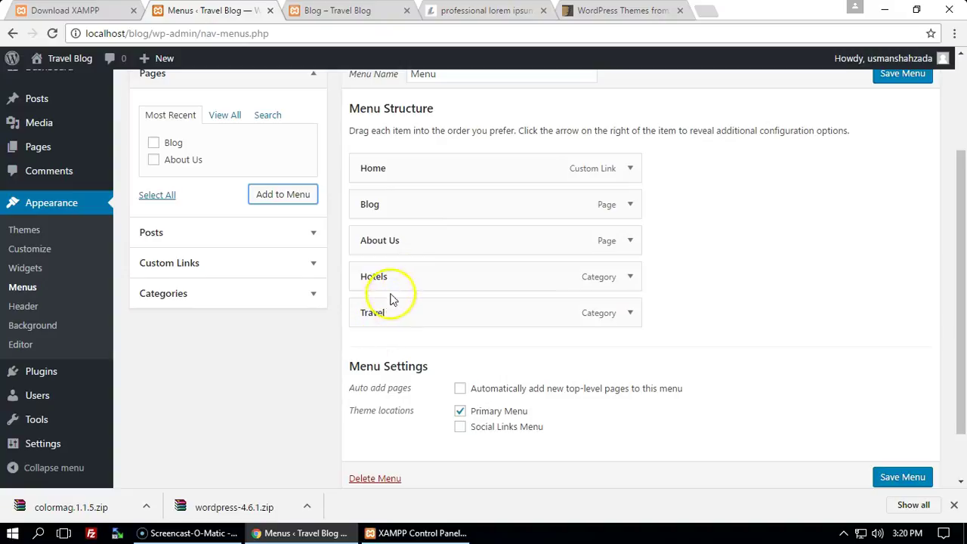
Step: Make Hotels a sub item of About Us, save the menu, and check the navigation on the live site
drag(396, 283, 401, 248)
click(904, 74)
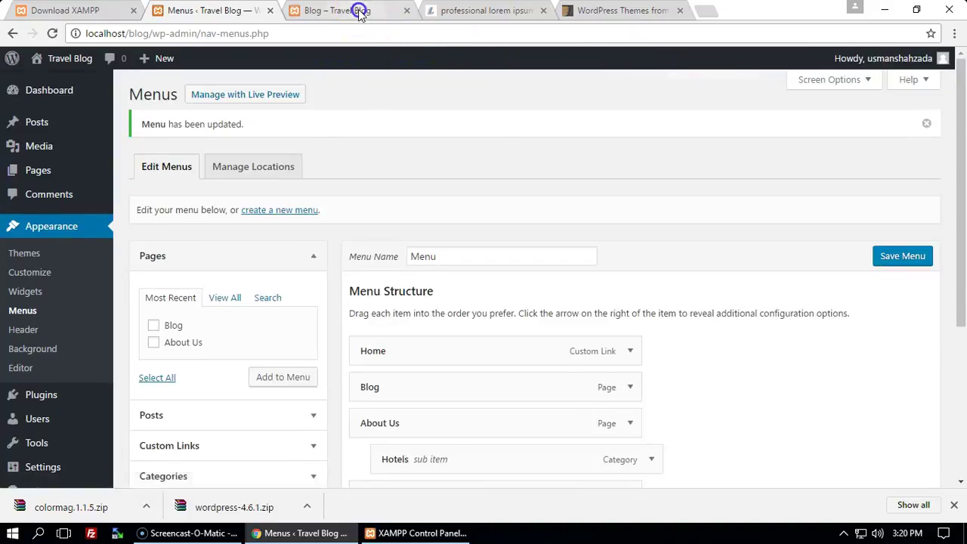
click(361, 11)
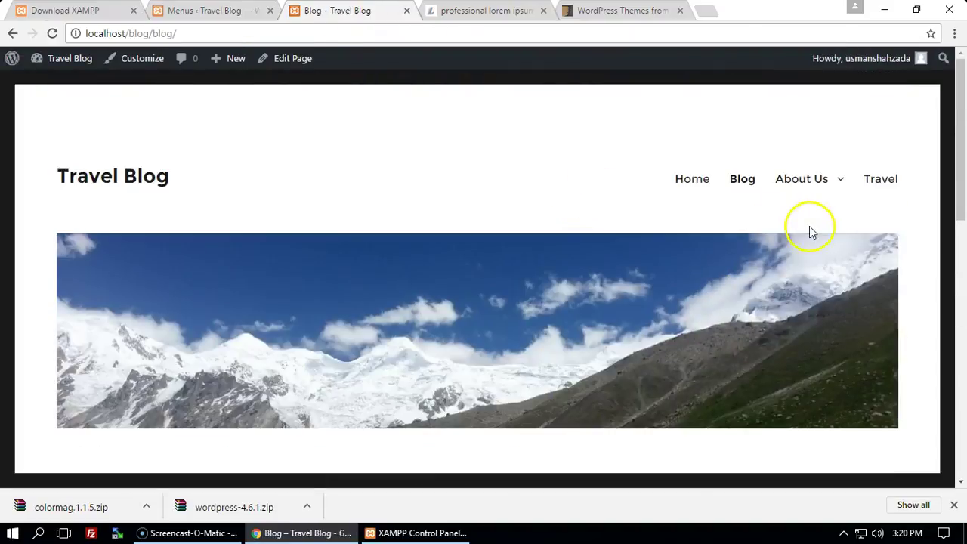
mouse_move(797, 175)
Step: Return to the menu editor and try moving the Hotels sub item above About Us in the menu structure
click(211, 10)
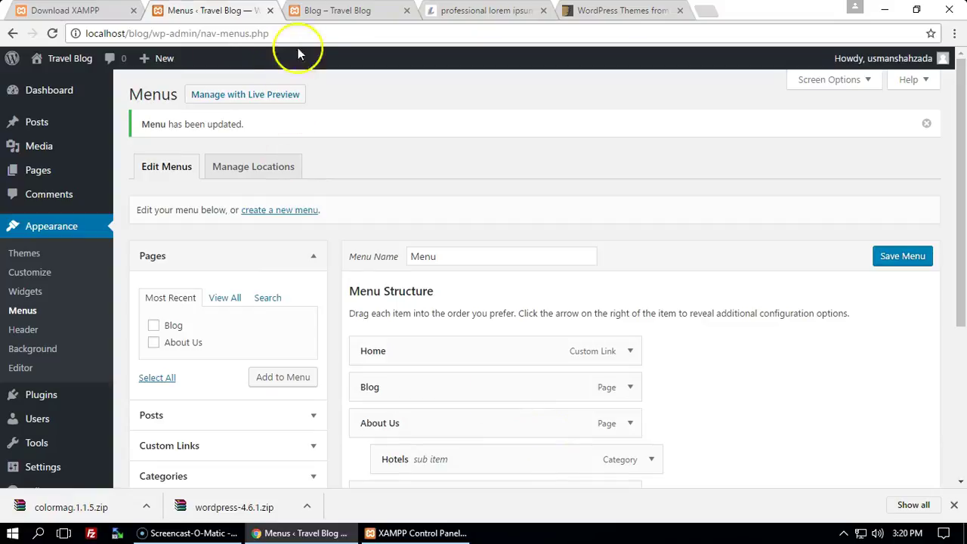
scroll(451, 357, down, 2)
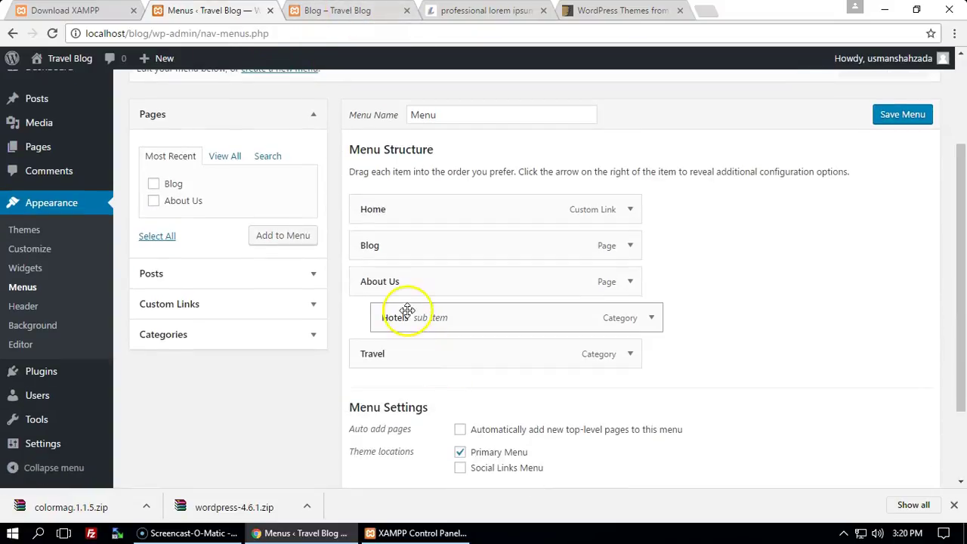
drag(426, 311, 410, 263)
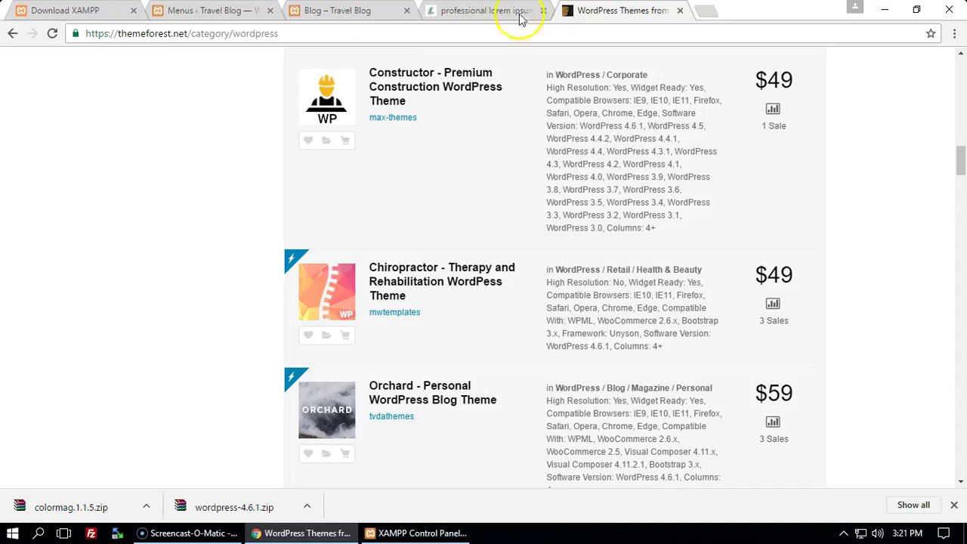
Step: Go to wordpress.org, open its Plugin Directory and highlight the number of available plugins in the introductory line
click(620, 10)
click(376, 30)
text(wordpress.org)
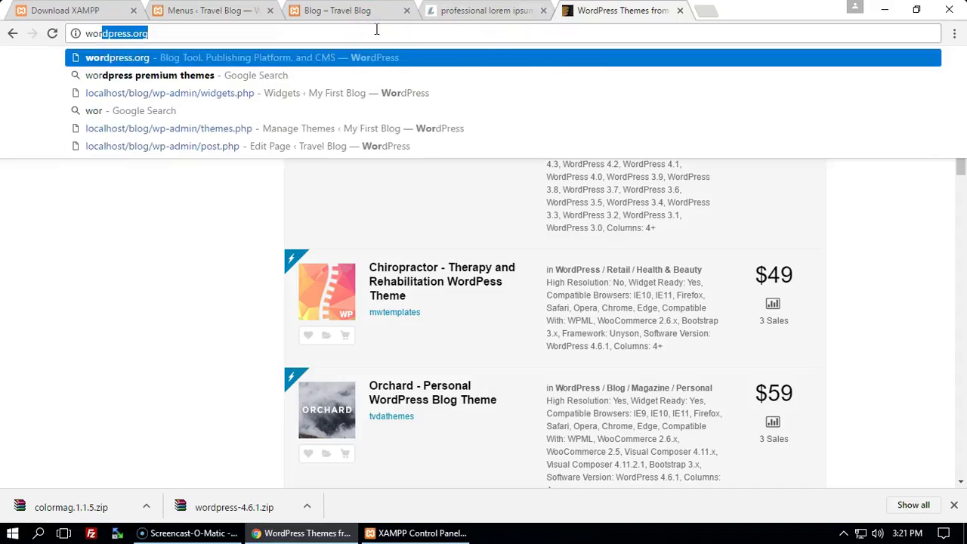
key(Return)
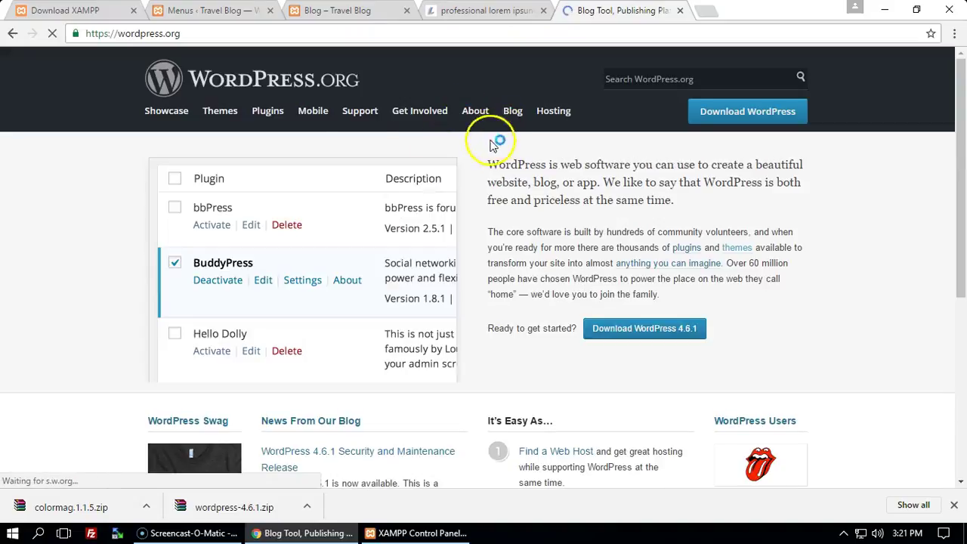
click(266, 112)
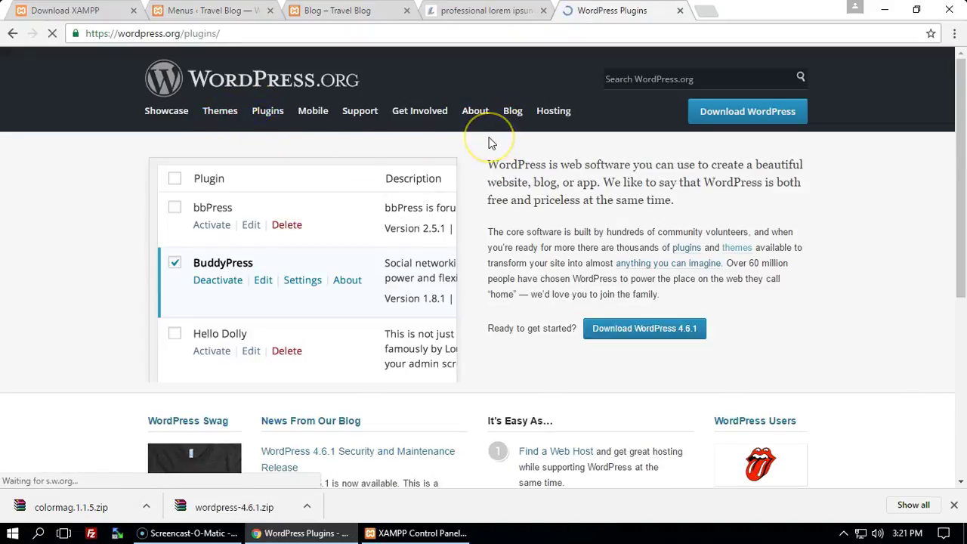
drag(443, 252, 478, 254)
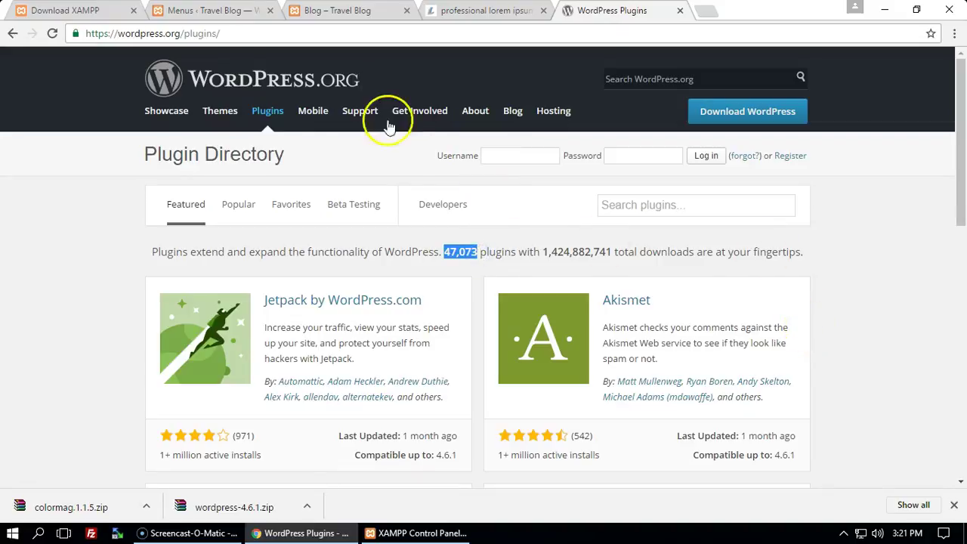
Step: Return to the Travel Blog menu editor and look over the Users and Tools options of the WordPress admin
click(484, 10)
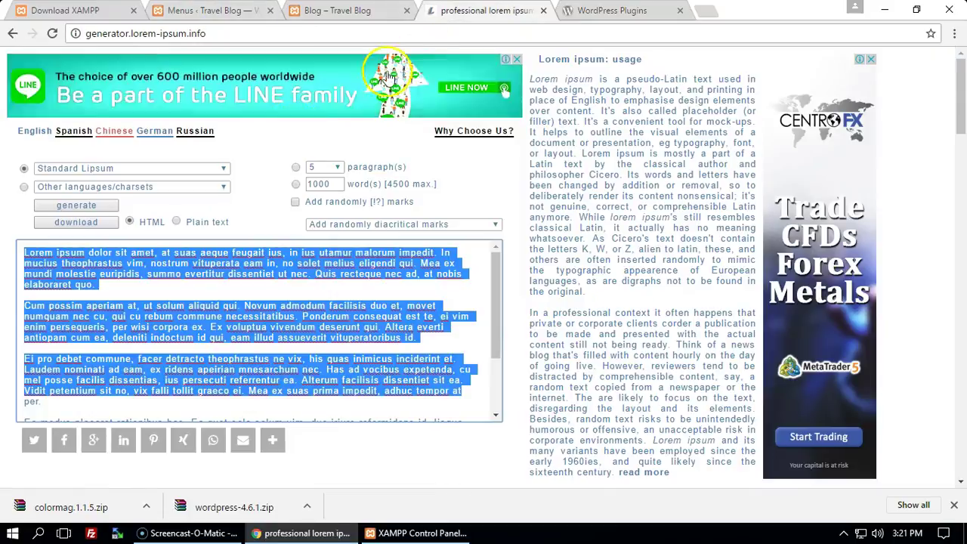
click(212, 11)
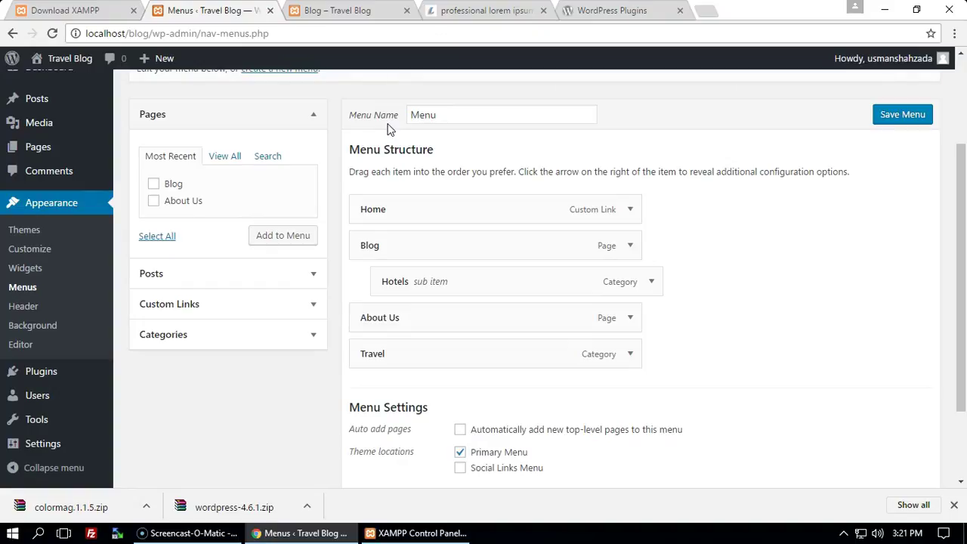
mouse_move(48, 402)
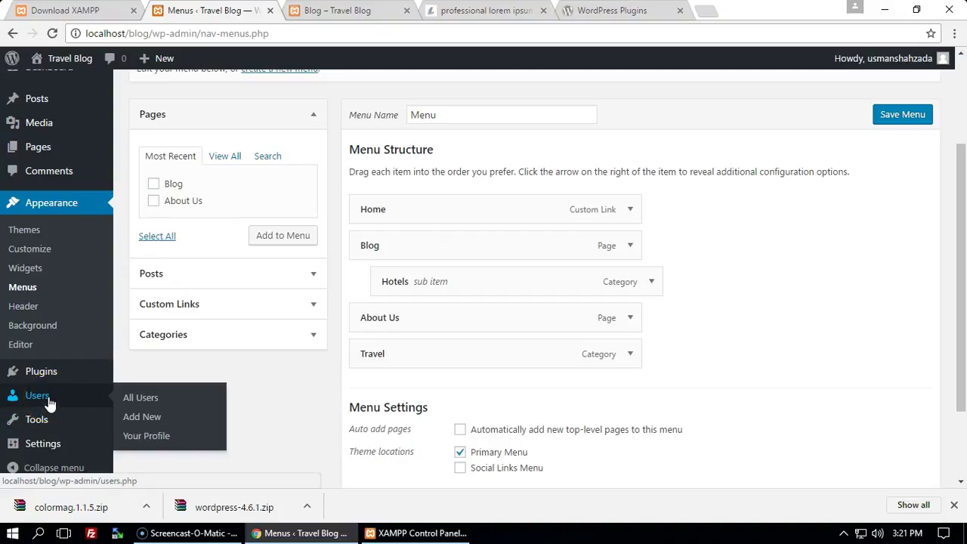
mouse_move(55, 422)
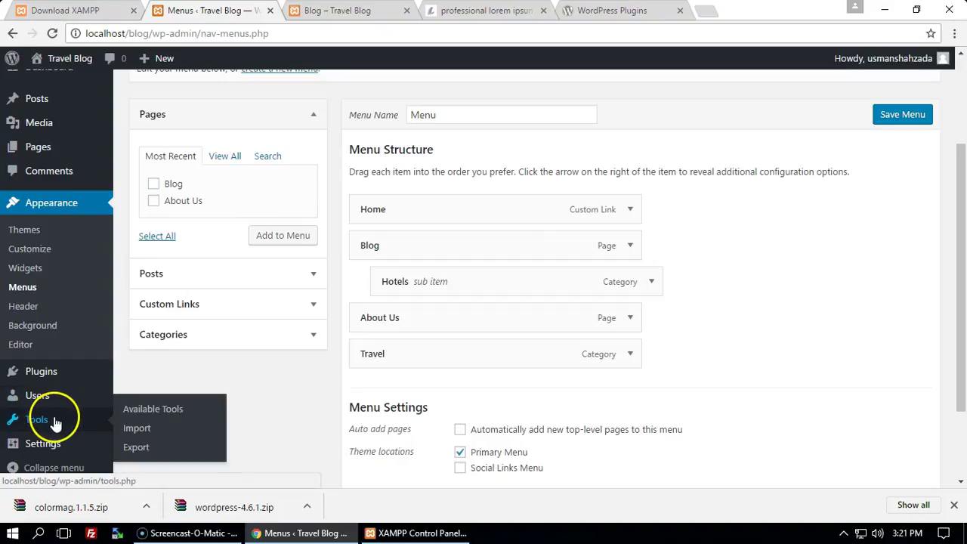